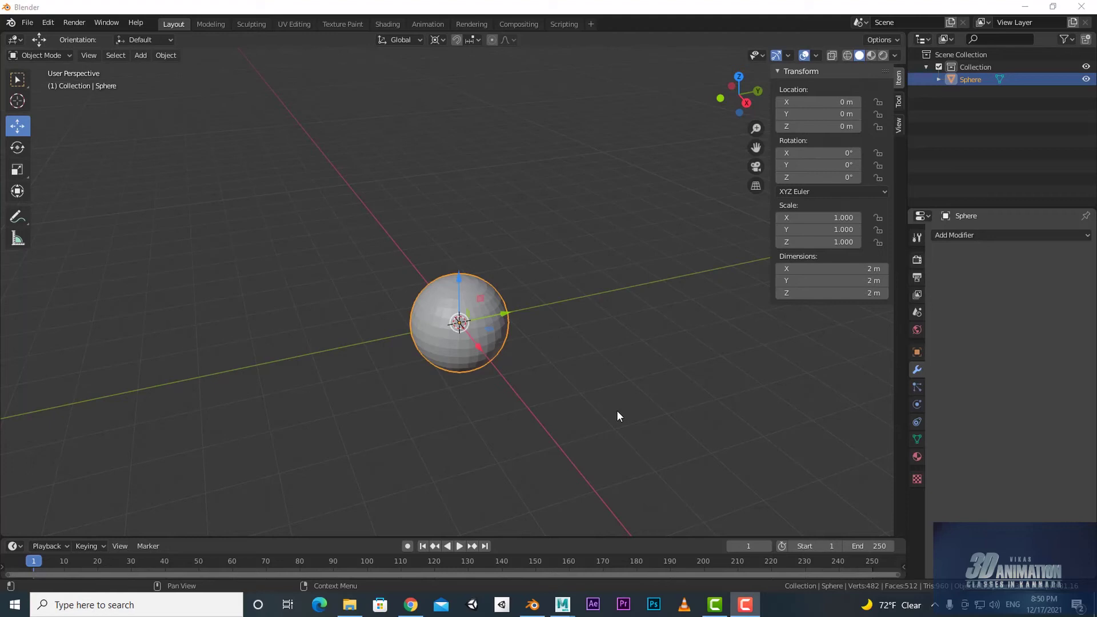
Select the sphere and orbit the view around it.
left_click(617, 416)
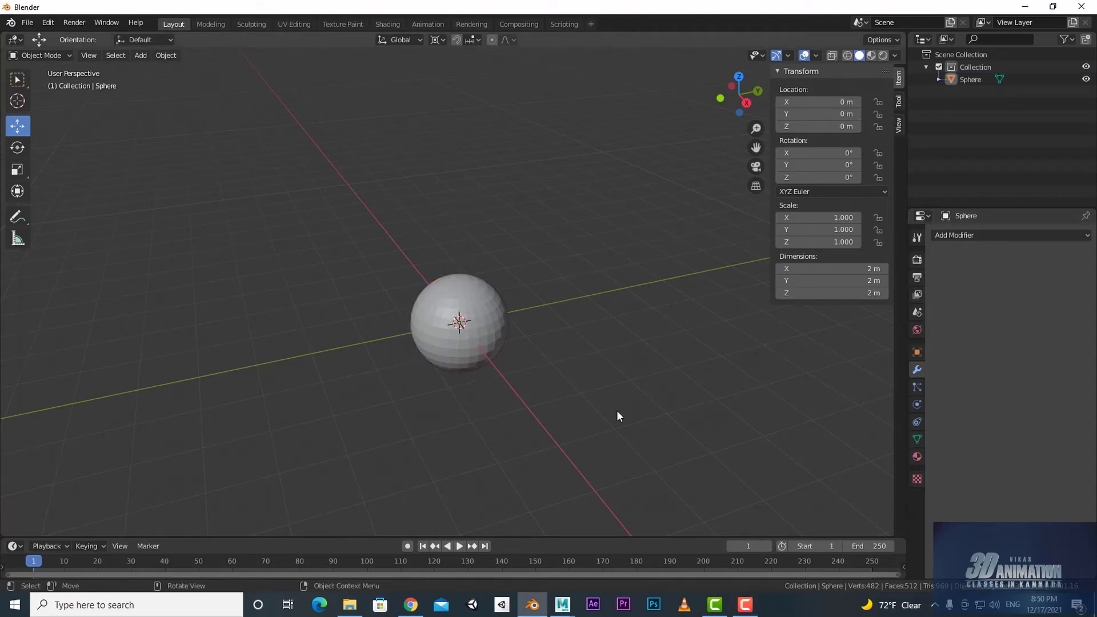
scroll(594, 411, "up", 1)
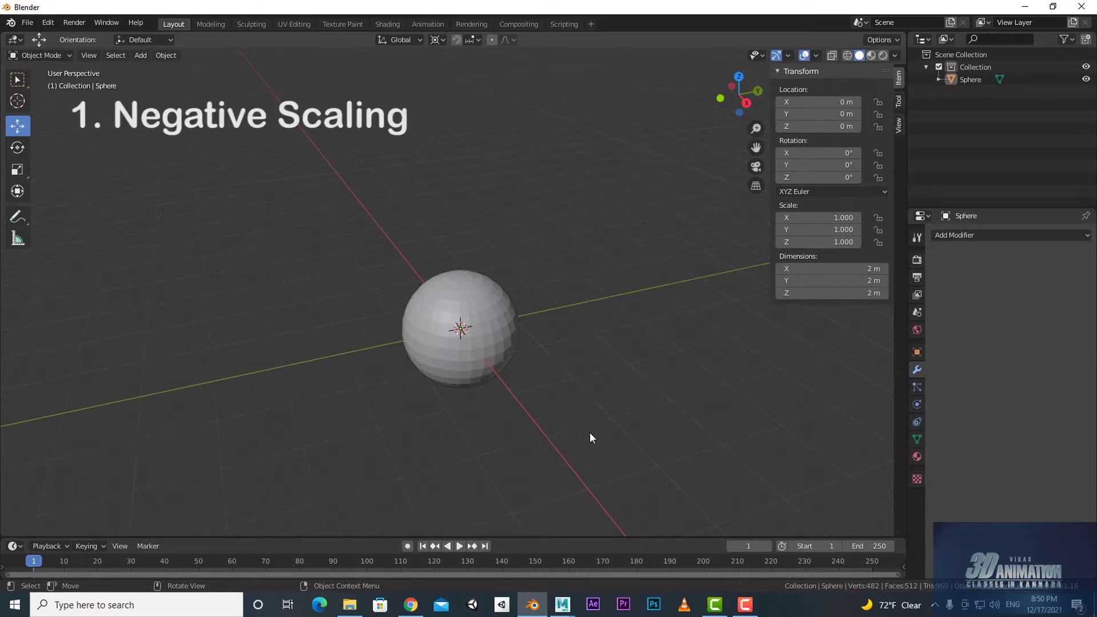
scroll(582, 417, "up", 1)
scroll(542, 411, "down", 1)
left_click(511, 377)
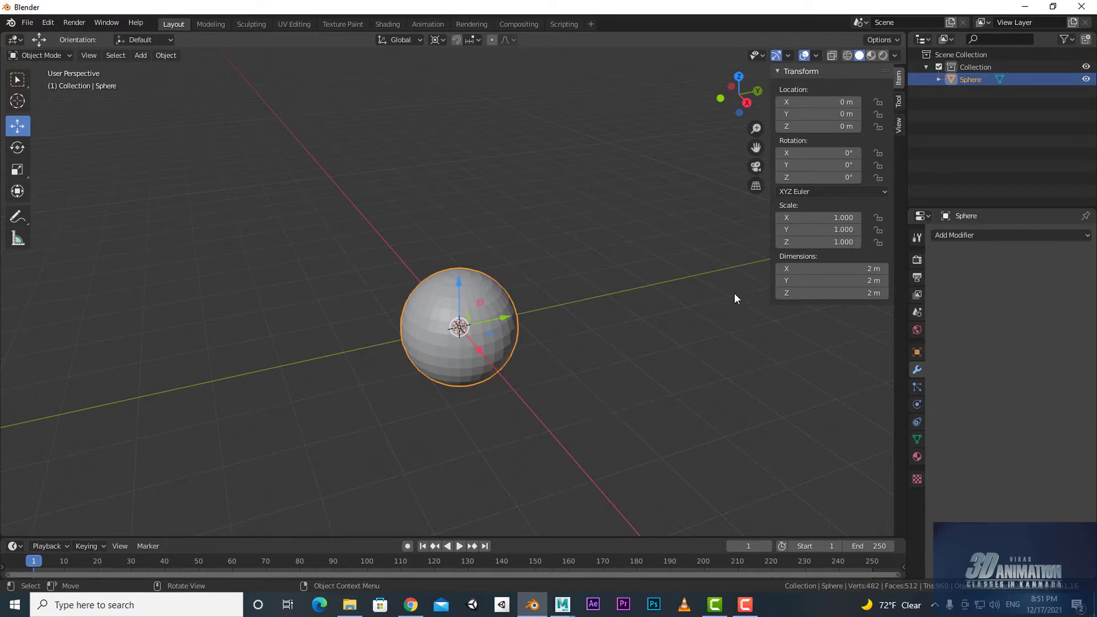
mouse_move(624, 388)
middle_mouse_down()
mouse_move(671, 395)
mouse_move(584, 415)
mouse_move(605, 388)
mouse_move(600, 406)
middle_mouse_up()
left_click(537, 374)
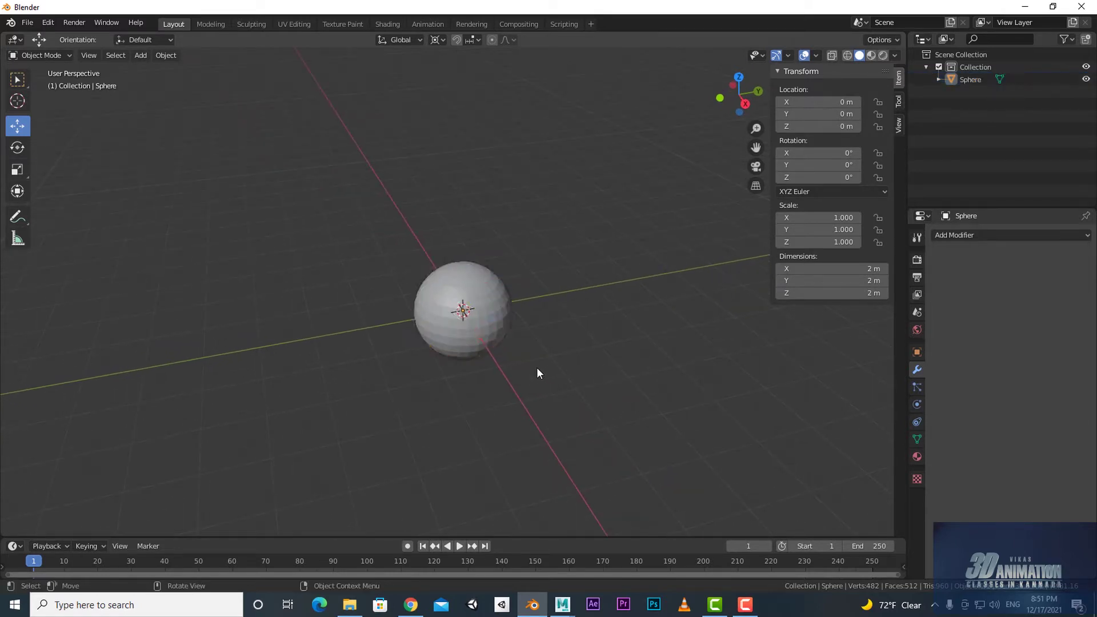
scroll(514, 349, "up", 2)
left_click(485, 335)
middle_click_drag(485, 336, 564, 375)
Browse the sphere's object context menu and the list of available modifiers.
right_click(558, 332)
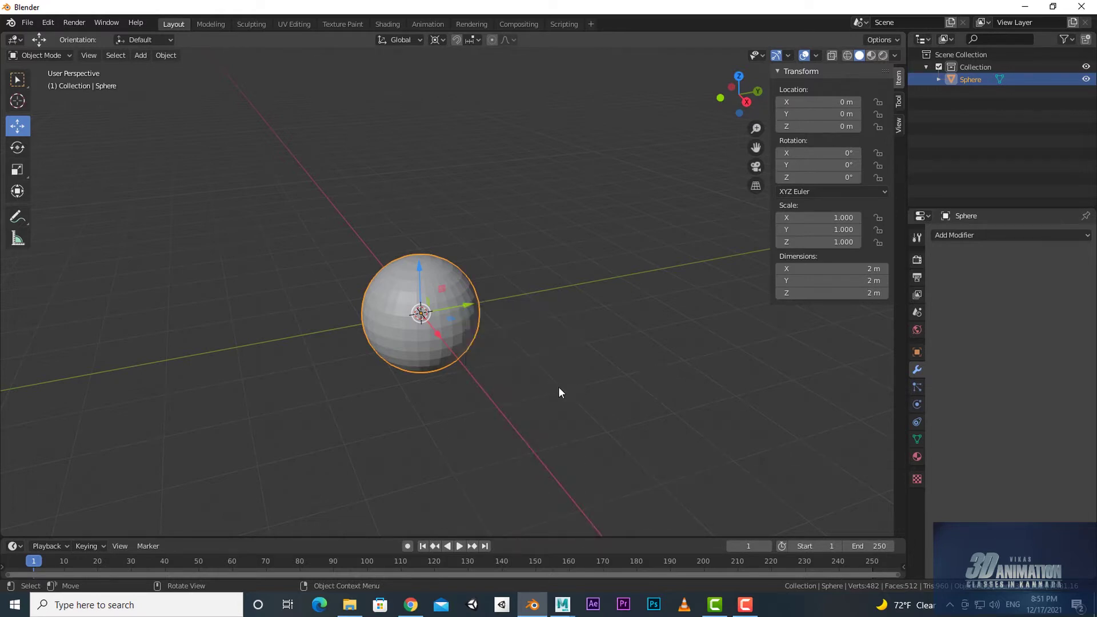
left_click(1011, 234)
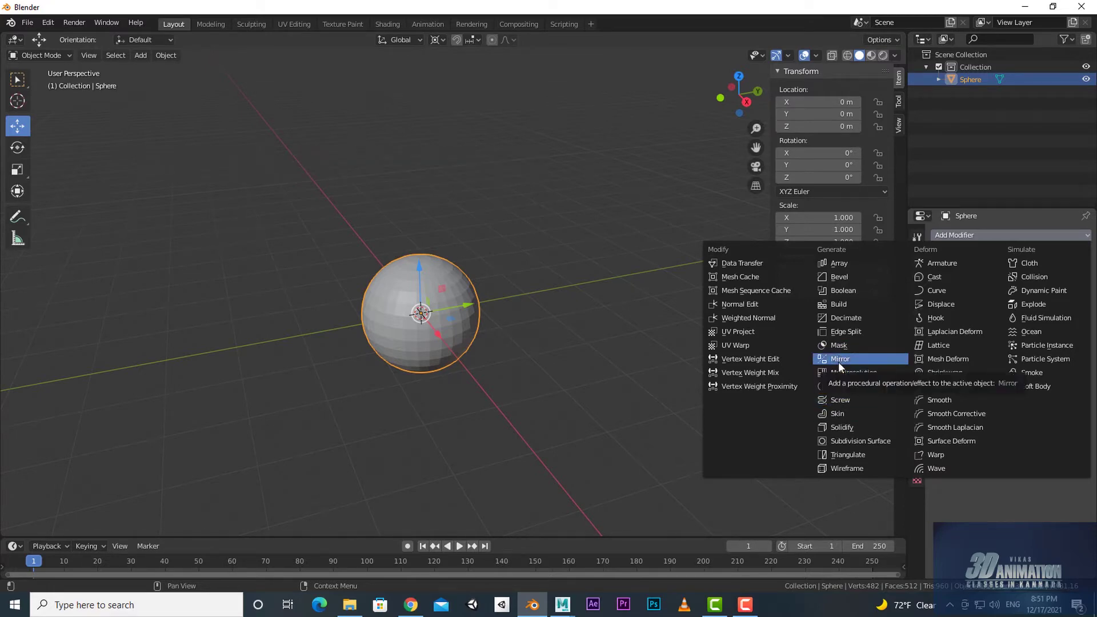
middle_click_drag(564, 390, 597, 399)
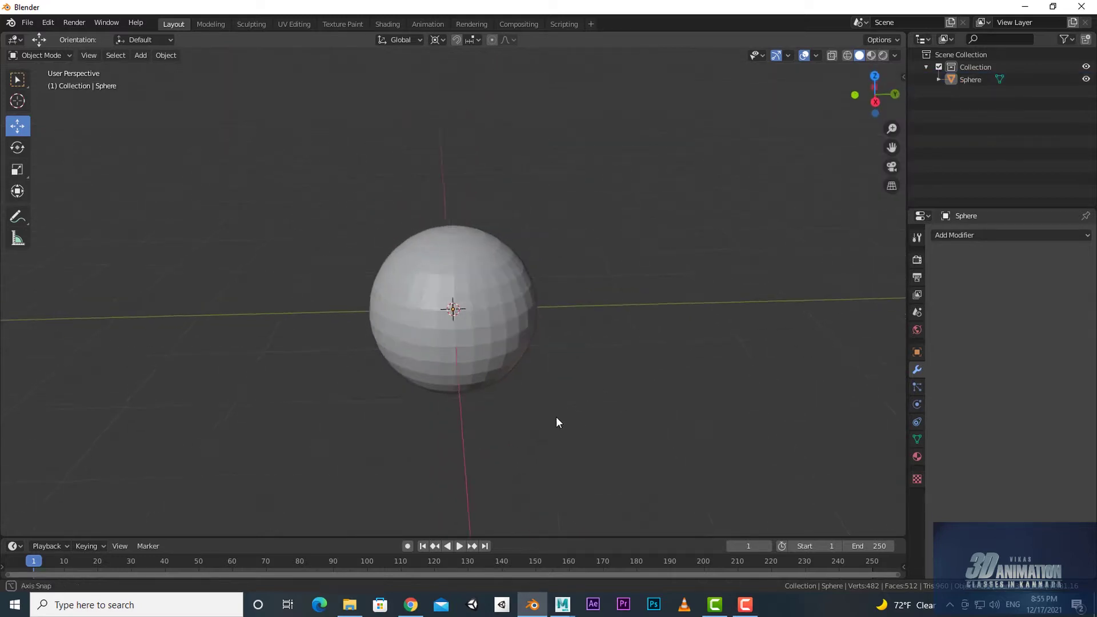
middle_click_drag(558, 421, 535, 345)
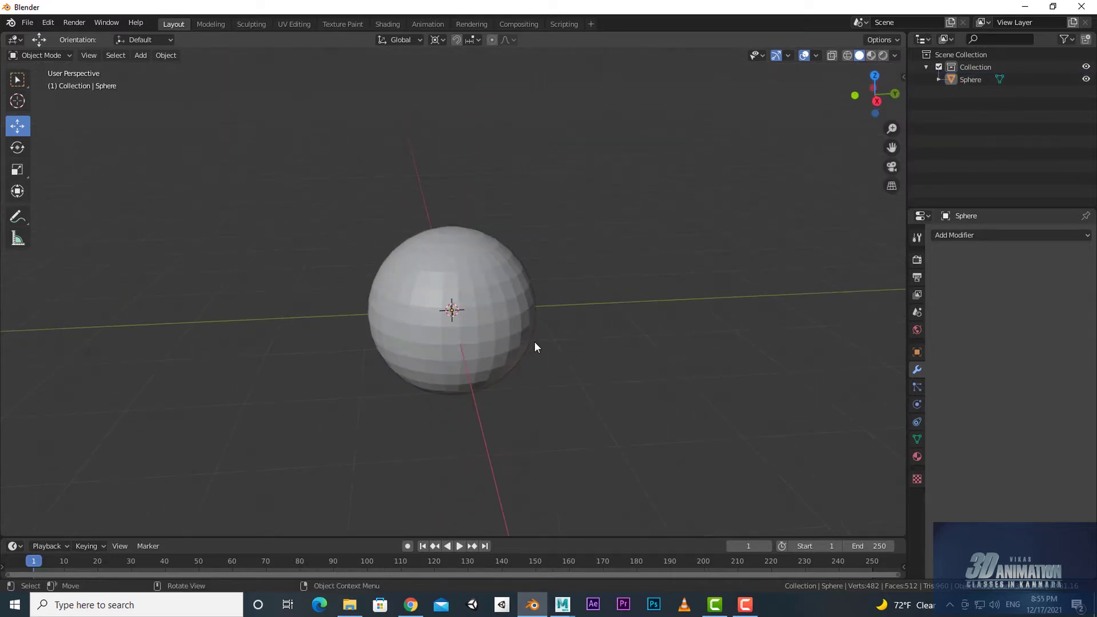
Put the sphere in Edit Mode with face select and see-through wireframe shading.
left_click(510, 321)
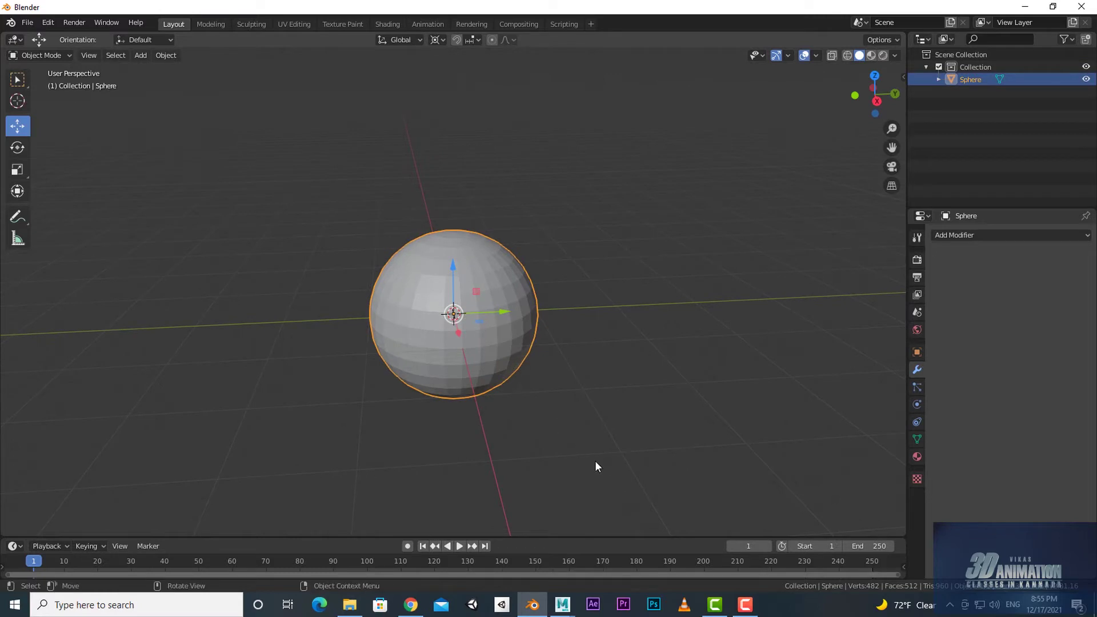
key("Tab")
scroll(593, 459, "up", 2)
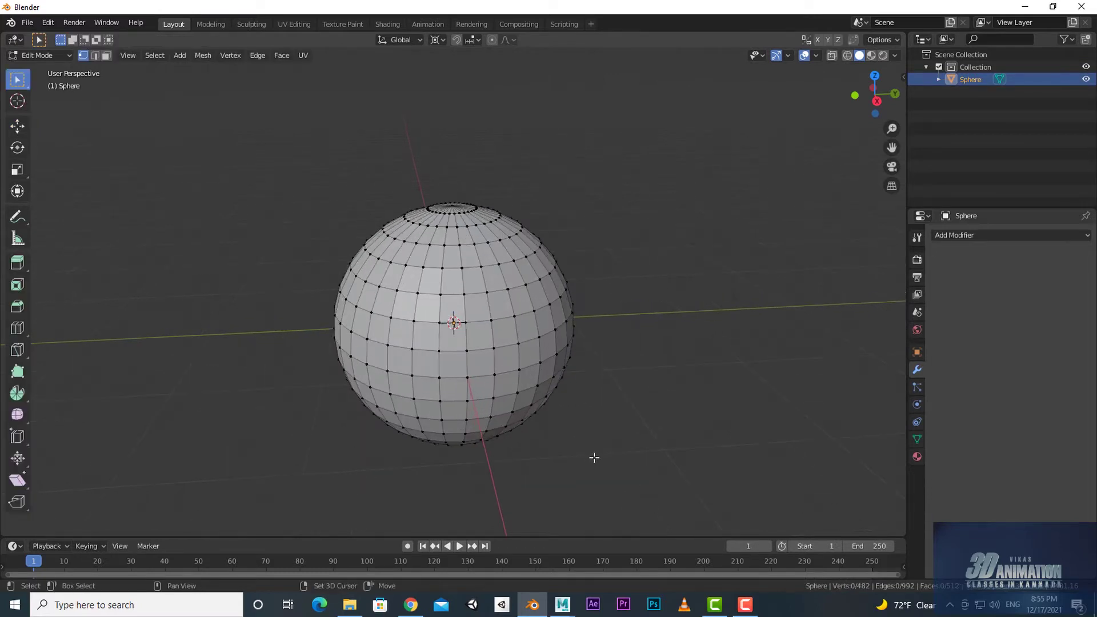
mouse_move(593, 459)
middle_mouse_down()
mouse_move(558, 436)
mouse_move(560, 447)
middle_mouse_up()
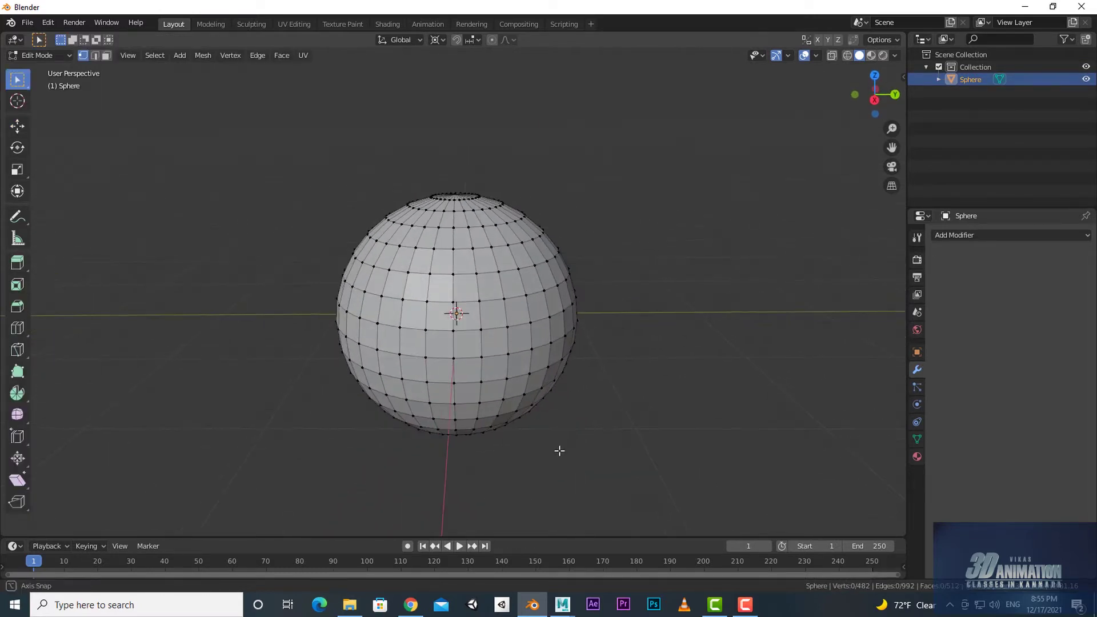
key("3")
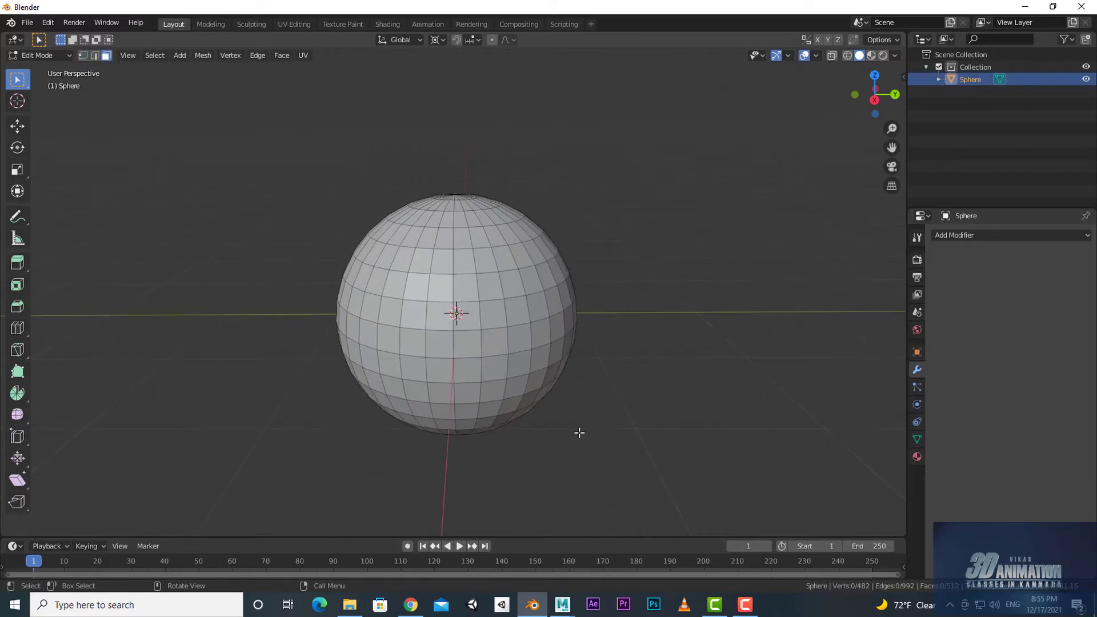
mouse_move(566, 444)
middle_mouse_down()
mouse_move(532, 432)
mouse_move(577, 420)
middle_mouse_up()
scroll(577, 419, "up", 2)
scroll(610, 422, "up", 2)
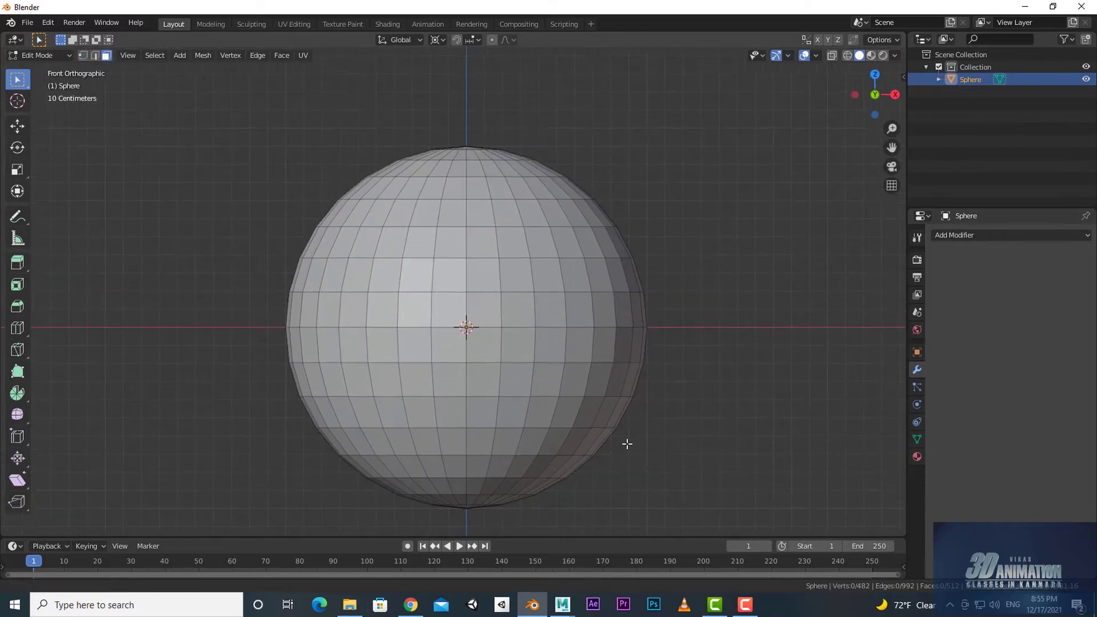
key("shift+z")
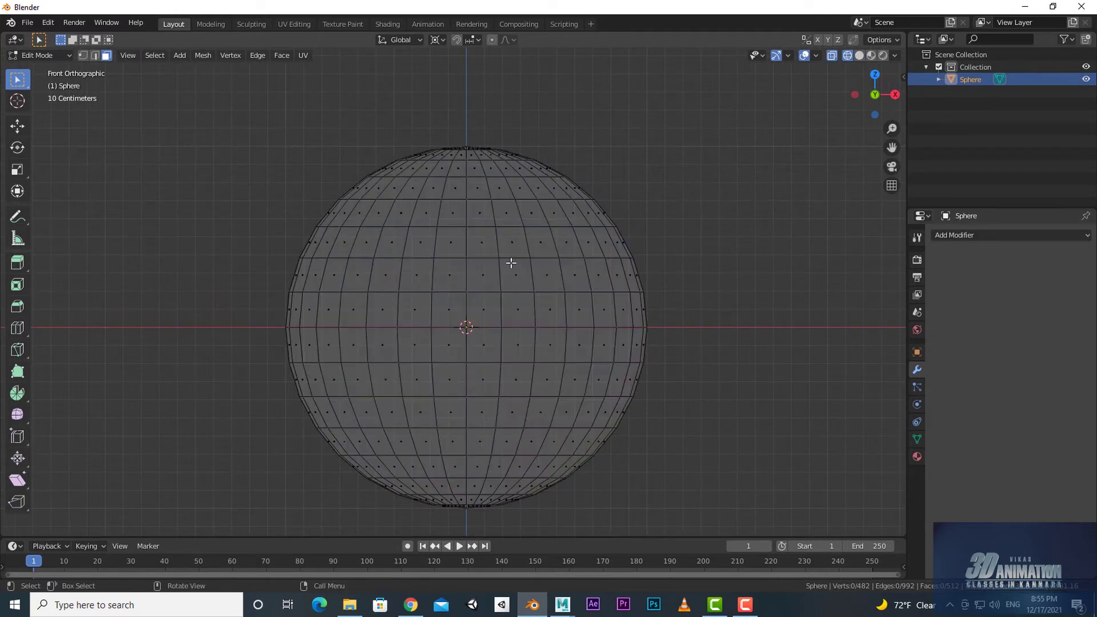
Box-select the faces on the sphere's right half and delete them.
scroll(569, 363, "down", 1)
middle_click_drag(569, 362, 563, 317, "shift")
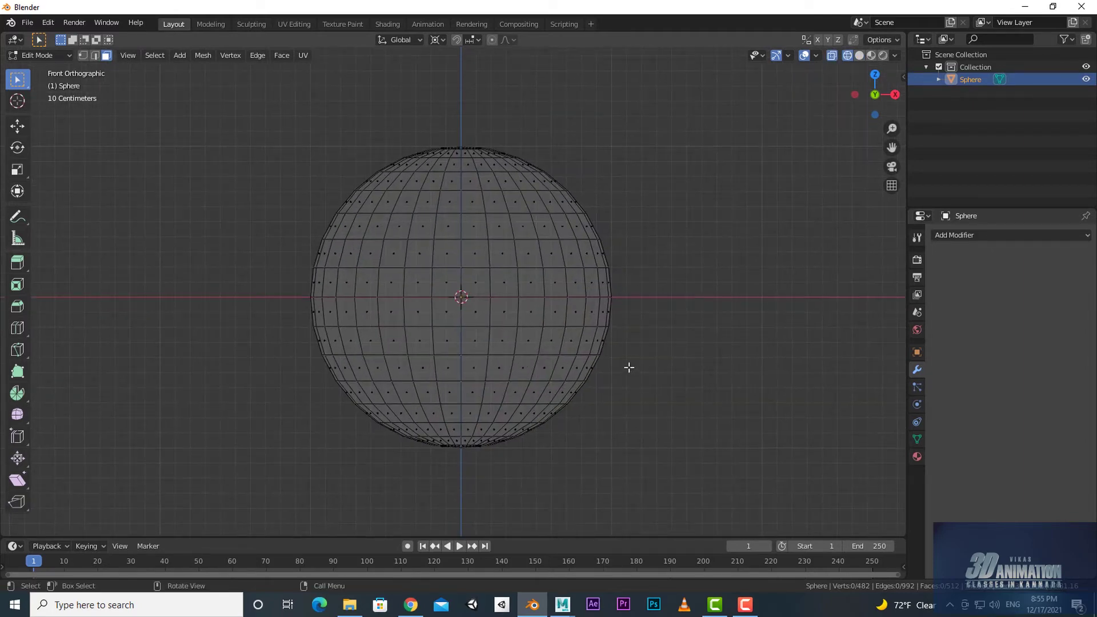
scroll(612, 360, "up", 1)
key("b")
left_click_drag(727, 84, 461, 533)
key("x")
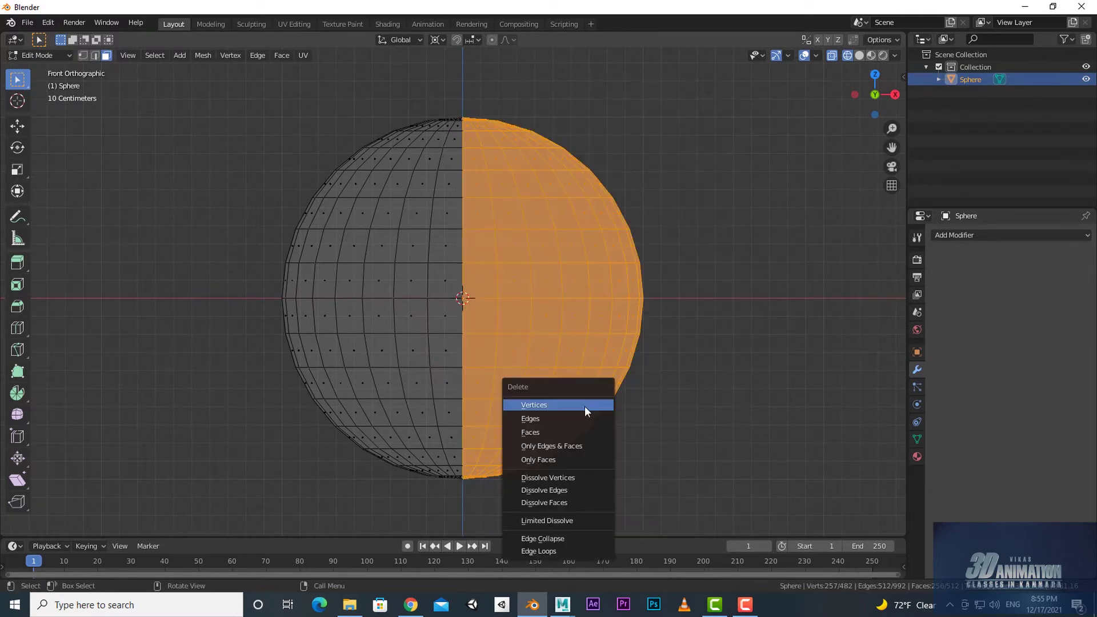
left_click(539, 435)
Inspect the cut hemisphere, restore solid shading and return to Object Mode.
middle_click_drag(617, 342, 626, 380)
scroll(626, 379, "up", 2)
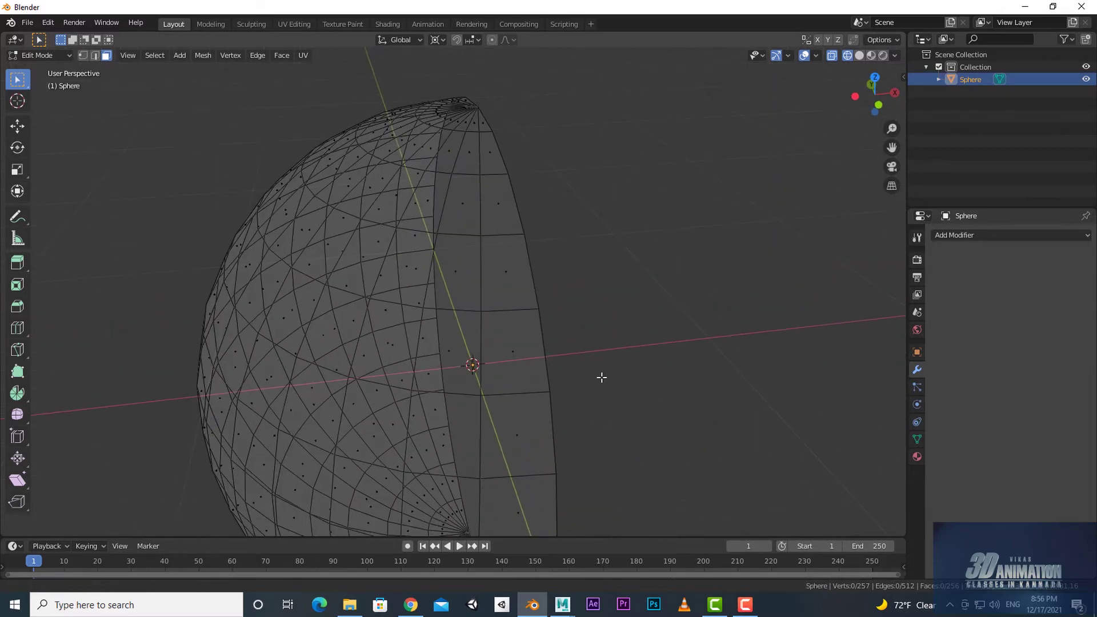
scroll(600, 375, "down", 3)
key("shift+z")
key("Tab")
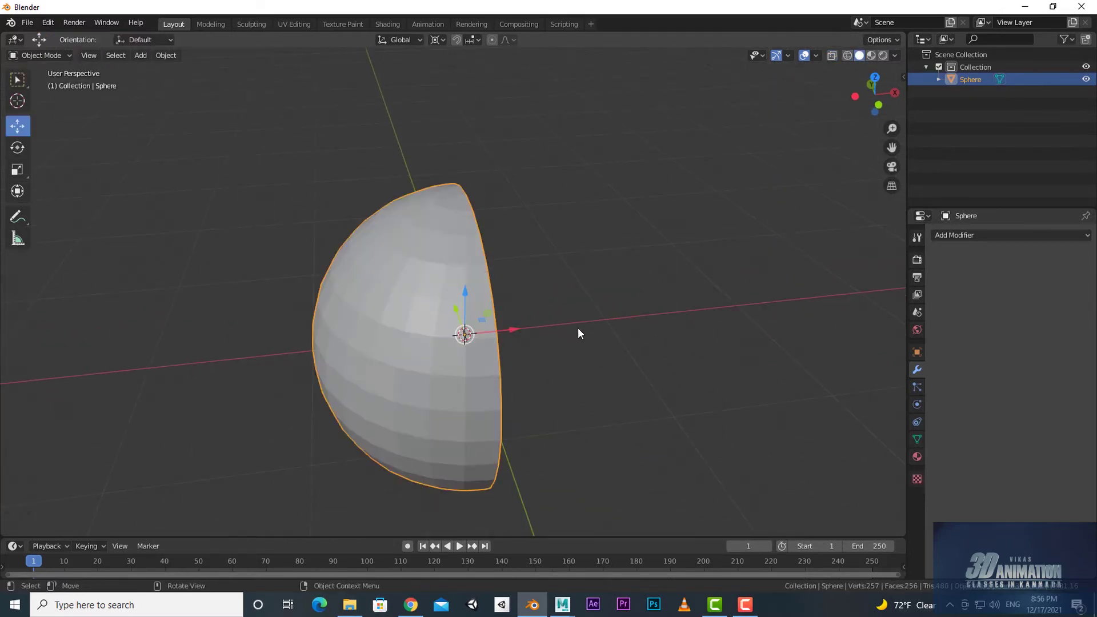
Select the hemisphere and move it left along X to −1 m.
left_click(577, 329)
scroll(568, 311, "up", 3)
mouse_move(561, 296)
middle_mouse_down()
mouse_move(556, 377)
mouse_move(580, 364)
mouse_move(611, 298)
mouse_move(595, 293)
mouse_move(604, 314)
mouse_move(553, 323)
mouse_move(588, 323)
mouse_move(560, 347)
middle_mouse_up()
key("a")
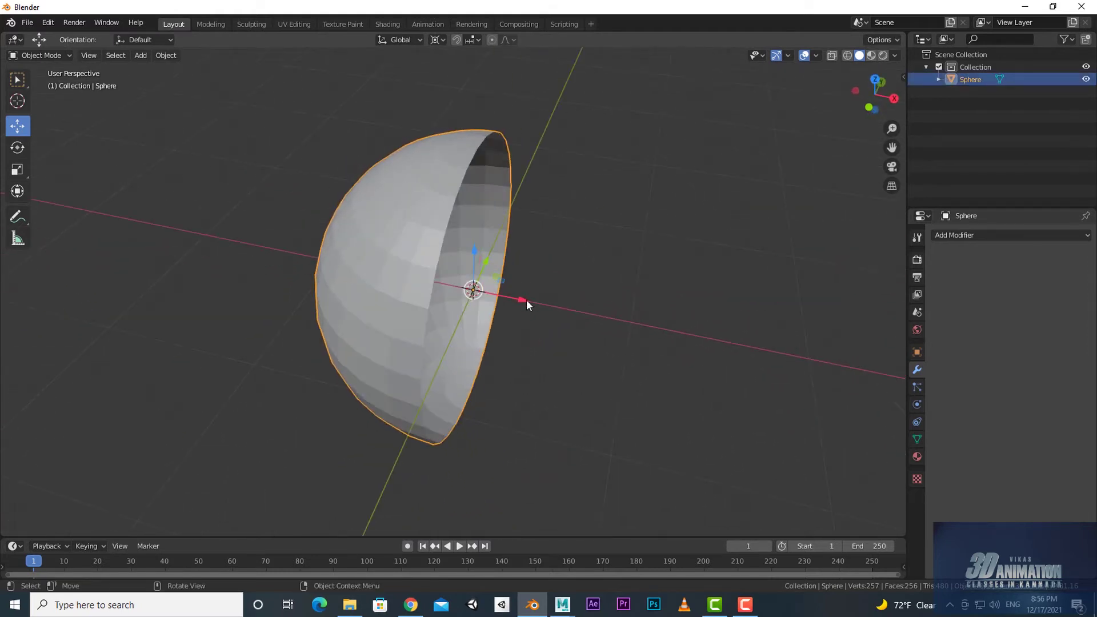
left_click_drag(526, 300, 452, 288)
Switch the Transform Pivot Point to 3D Cursor, then settle on Median Point.
mouse_move(512, 333)
middle_mouse_down()
mouse_move(555, 335)
mouse_move(616, 312)
middle_mouse_up()
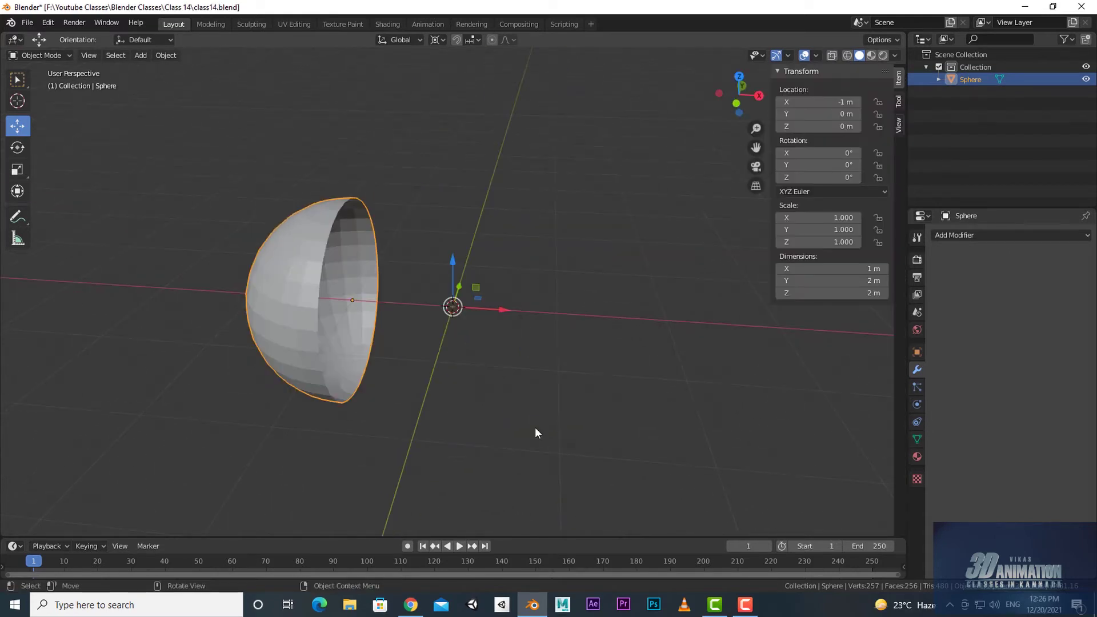
middle_click_drag(442, 399, 433, 410)
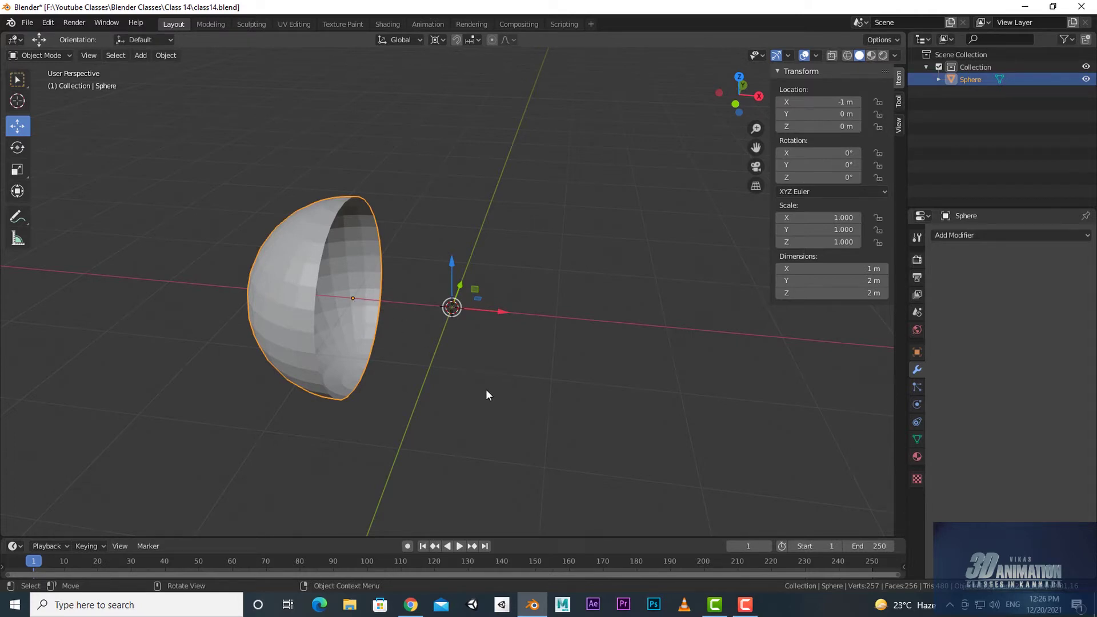
middle_click_drag(486, 389, 385, 358)
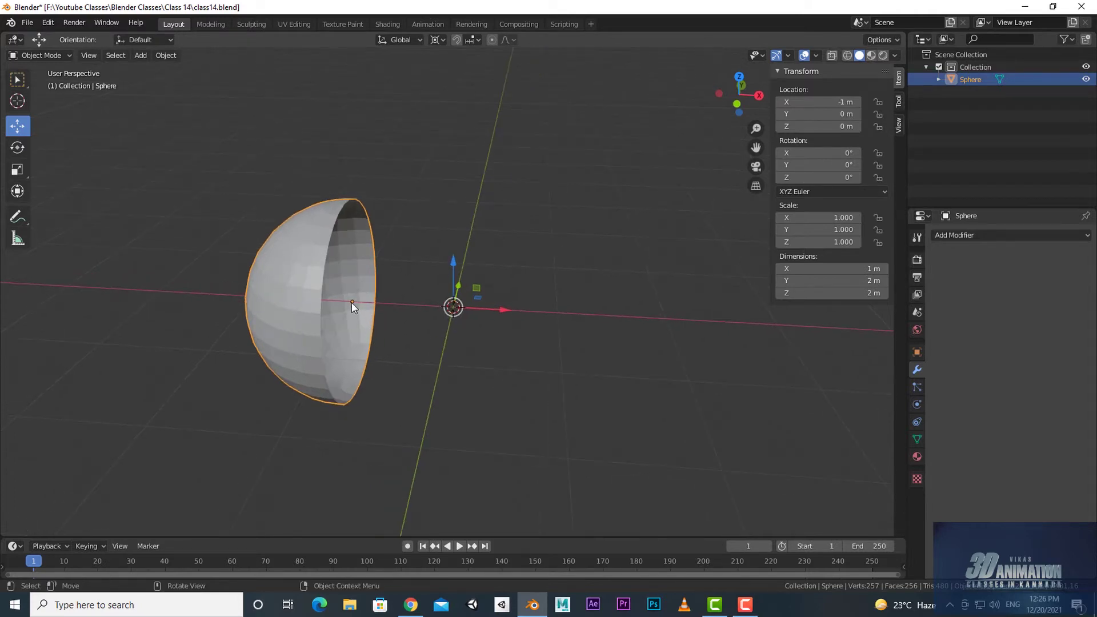
mouse_move(439, 396)
middle_mouse_down()
mouse_move(445, 317)
mouse_move(451, 331)
middle_mouse_up()
left_click(437, 40)
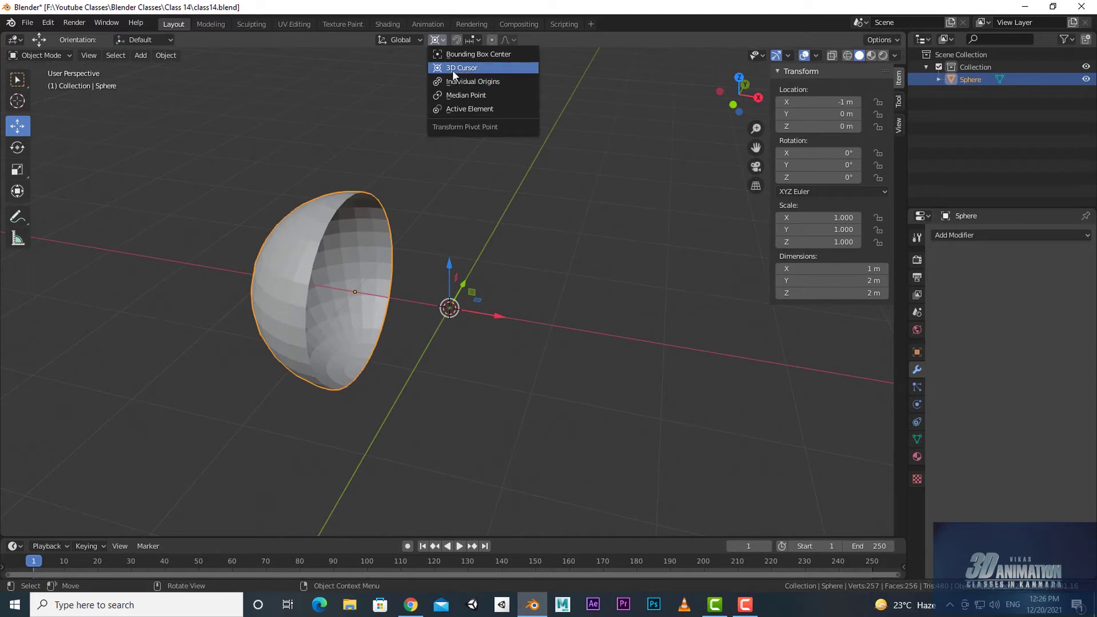
left_click(464, 68)
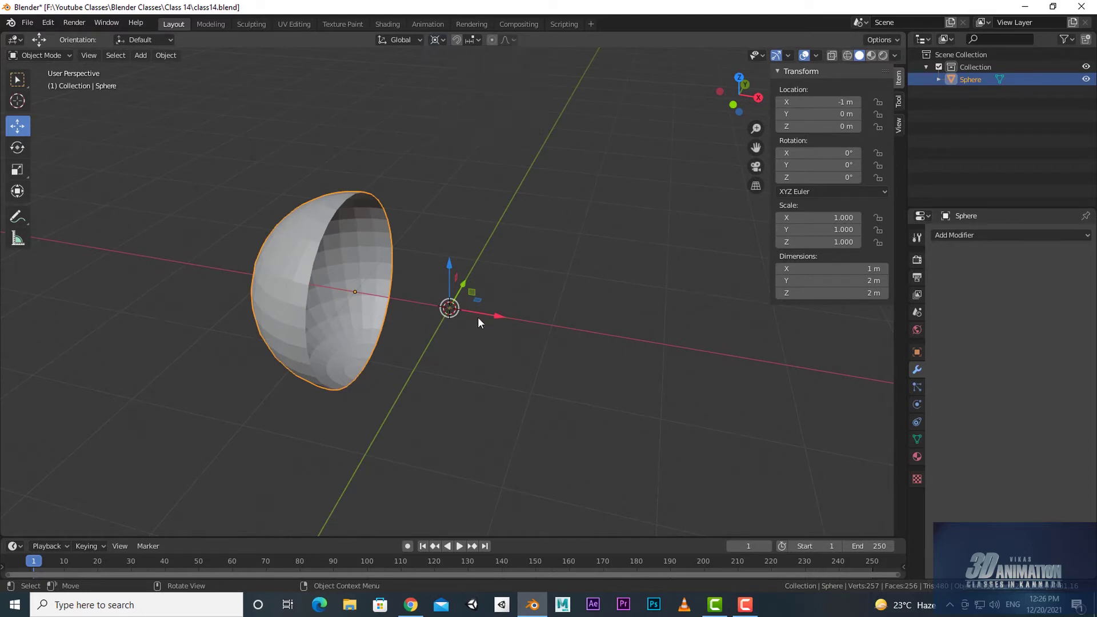
left_click(442, 39)
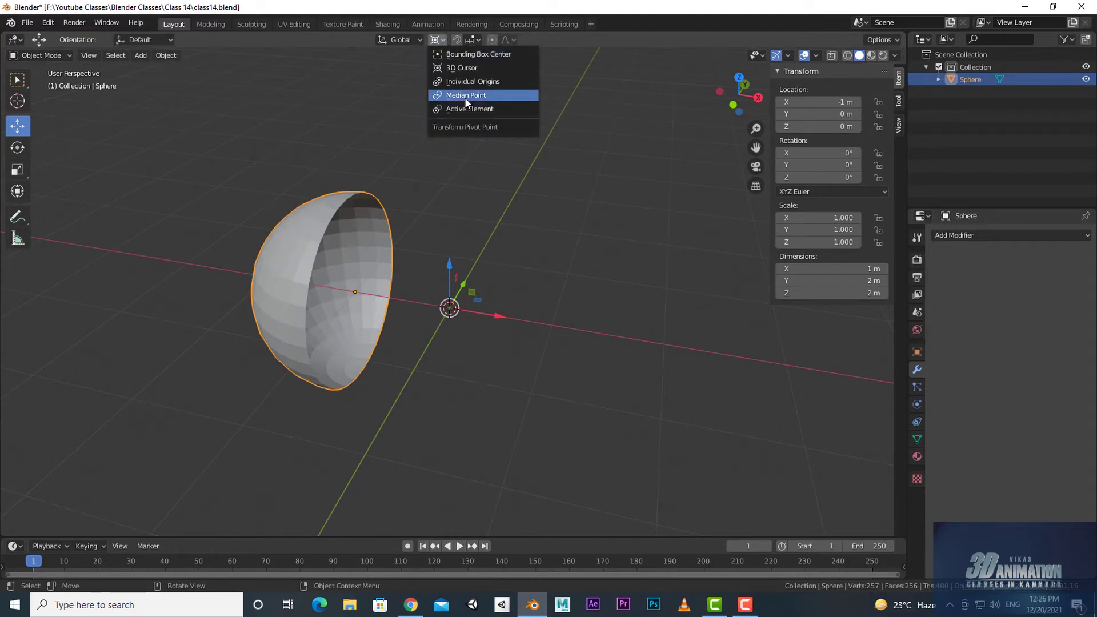
left_click(465, 97)
mouse_move(499, 334)
middle_mouse_down()
mouse_move(355, 324)
mouse_move(426, 382)
mouse_move(468, 372)
middle_mouse_up()
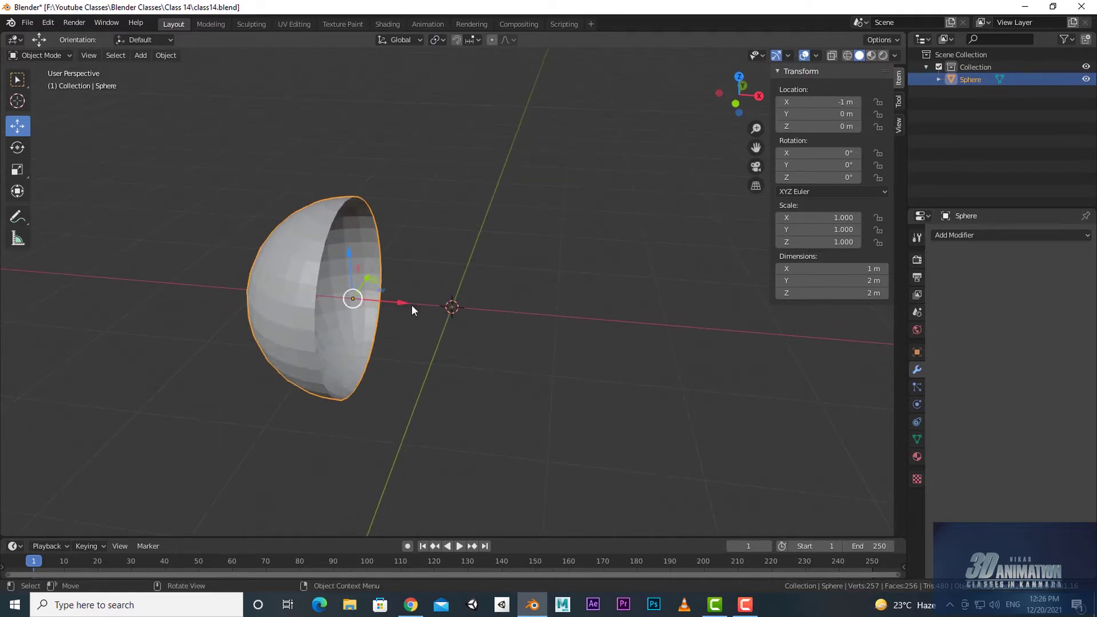
mouse_move(516, 350)
middle_mouse_down()
mouse_move(405, 313)
mouse_move(454, 340)
middle_mouse_up()
Set the hemisphere's origin to the world centre.
right_click(465, 216)
mouse_move(408, 215)
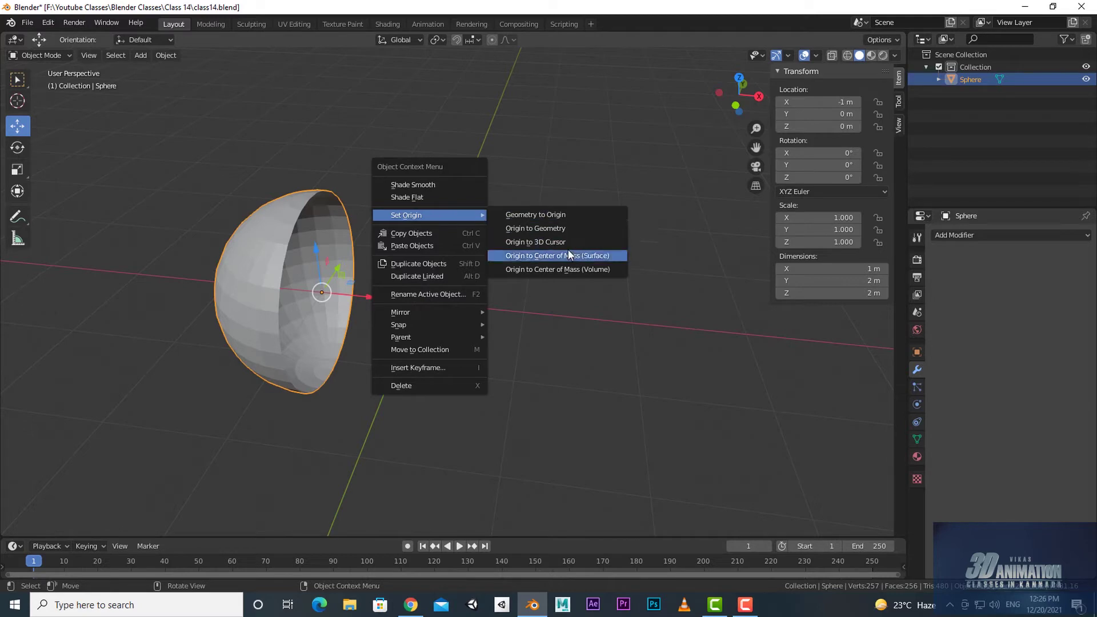
left_click(549, 243)
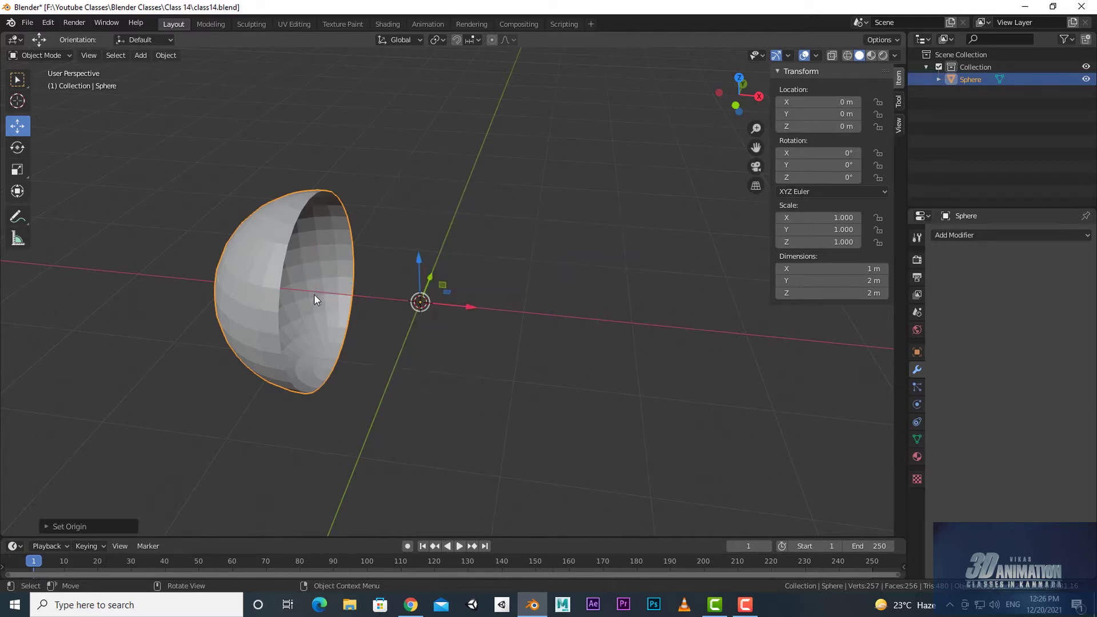
mouse_move(529, 403)
middle_mouse_down()
mouse_move(484, 423)
mouse_move(268, 274)
middle_mouse_up()
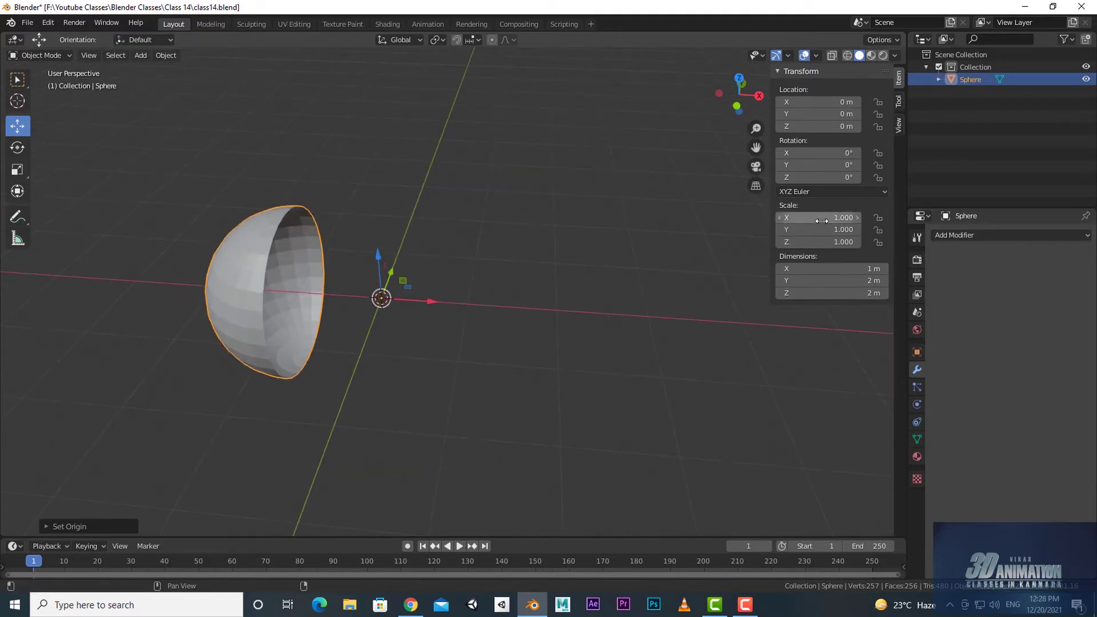
Enter -1 as the hemisphere's X scale in the Transform panel.
left_click(800, 222)
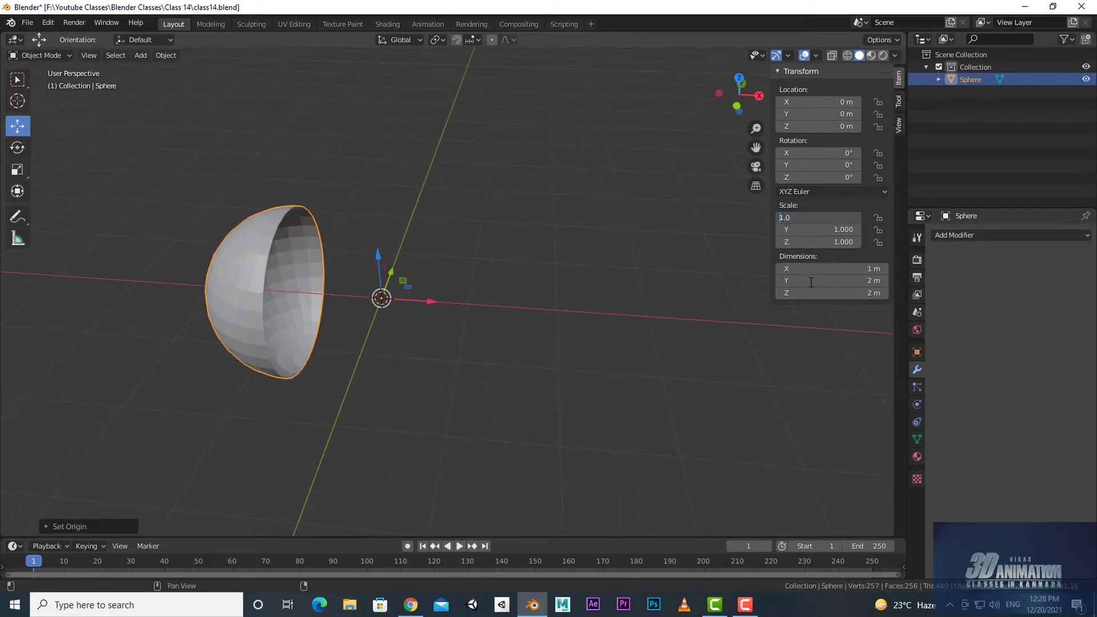
type("-")
key("Return")
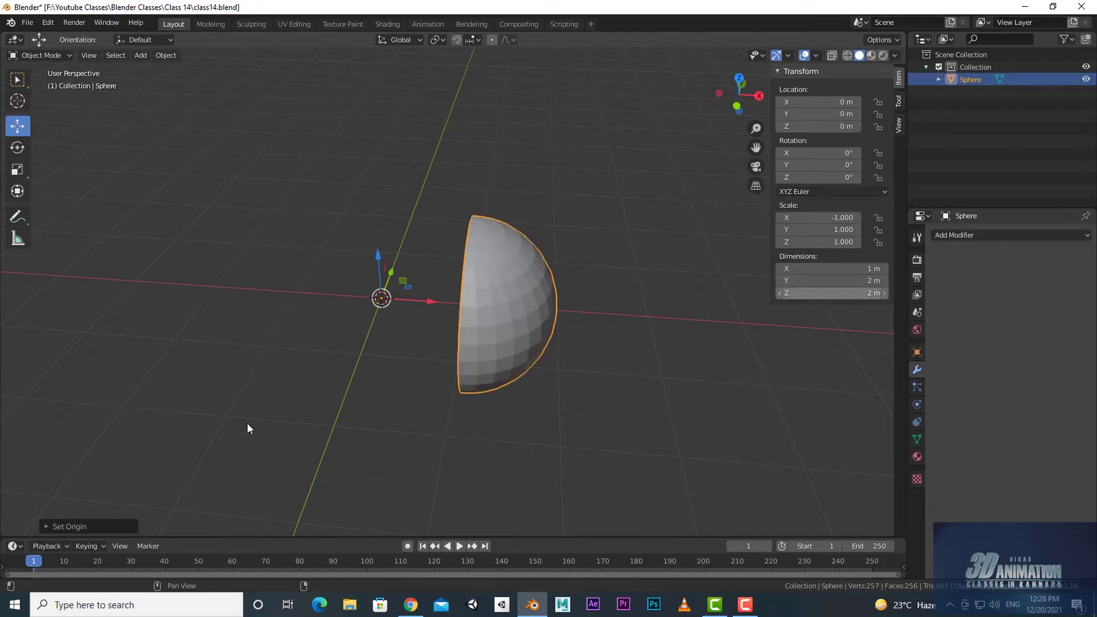
mouse_move(247, 423)
middle_mouse_down()
mouse_move(368, 409)
mouse_move(446, 417)
mouse_move(462, 368)
middle_mouse_up()
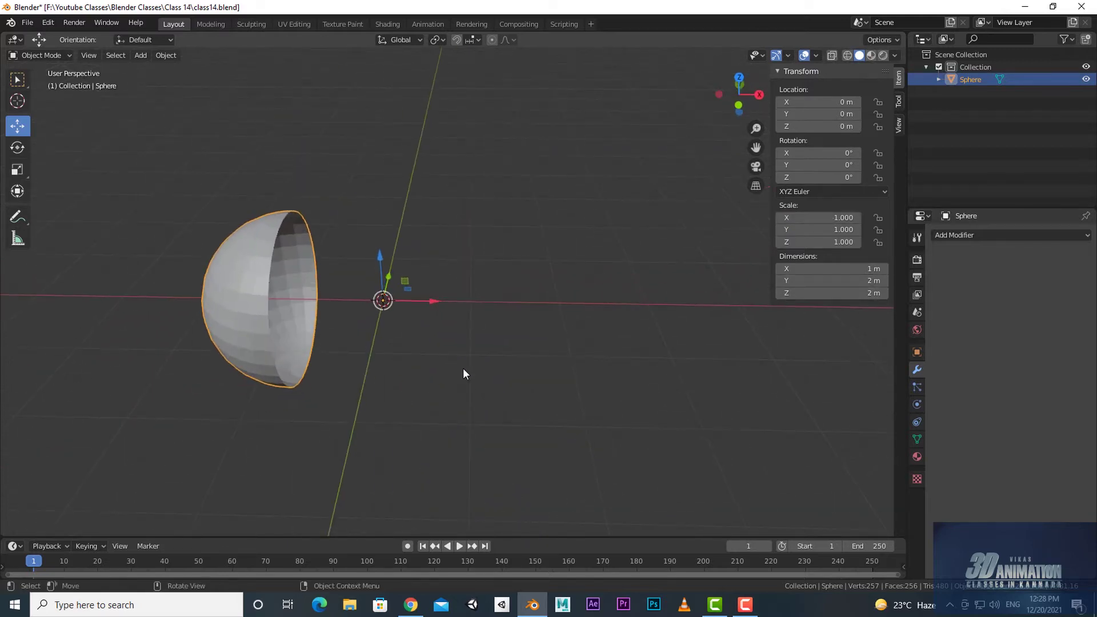
Duplicate the hemisphere in place with X scale -1, then delete the extra copy.
key("shift+d")
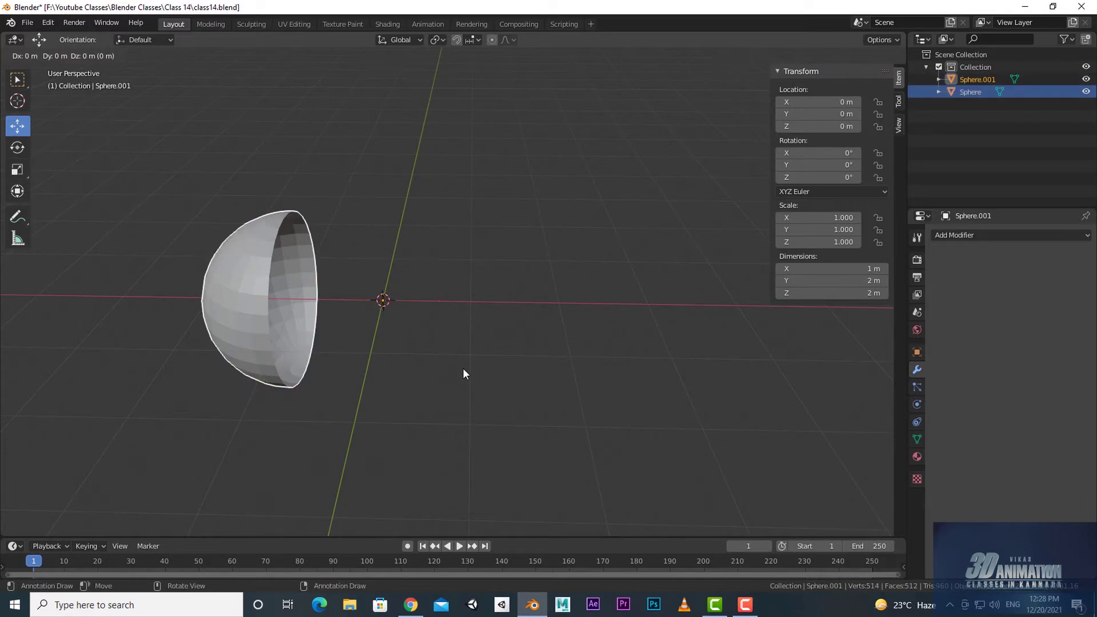
right_click(463, 368)
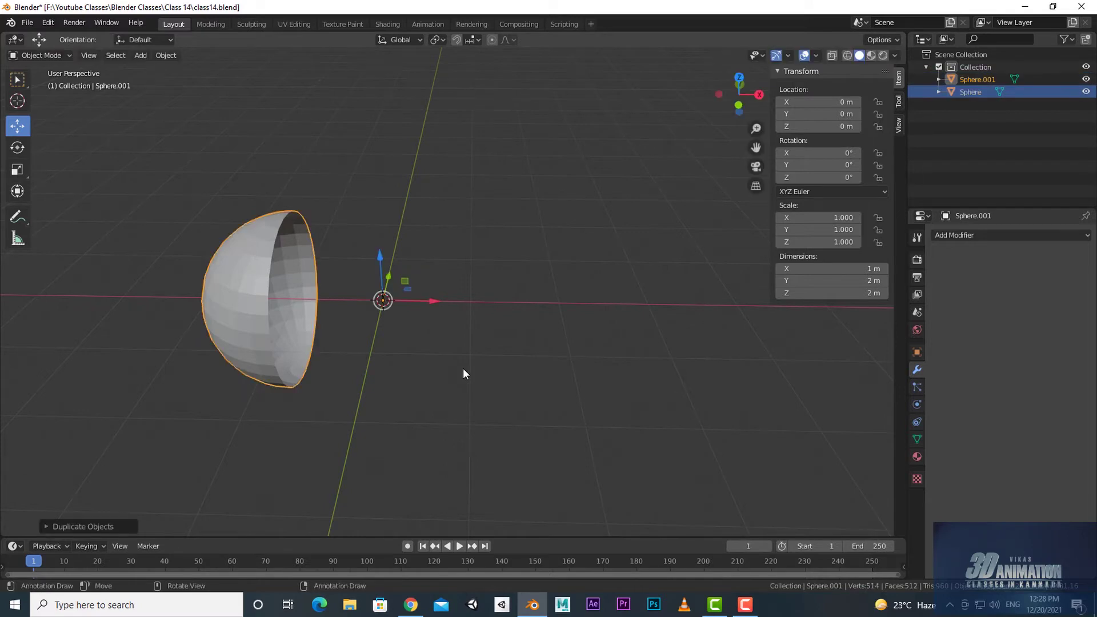
left_click(818, 217)
type("1.0")
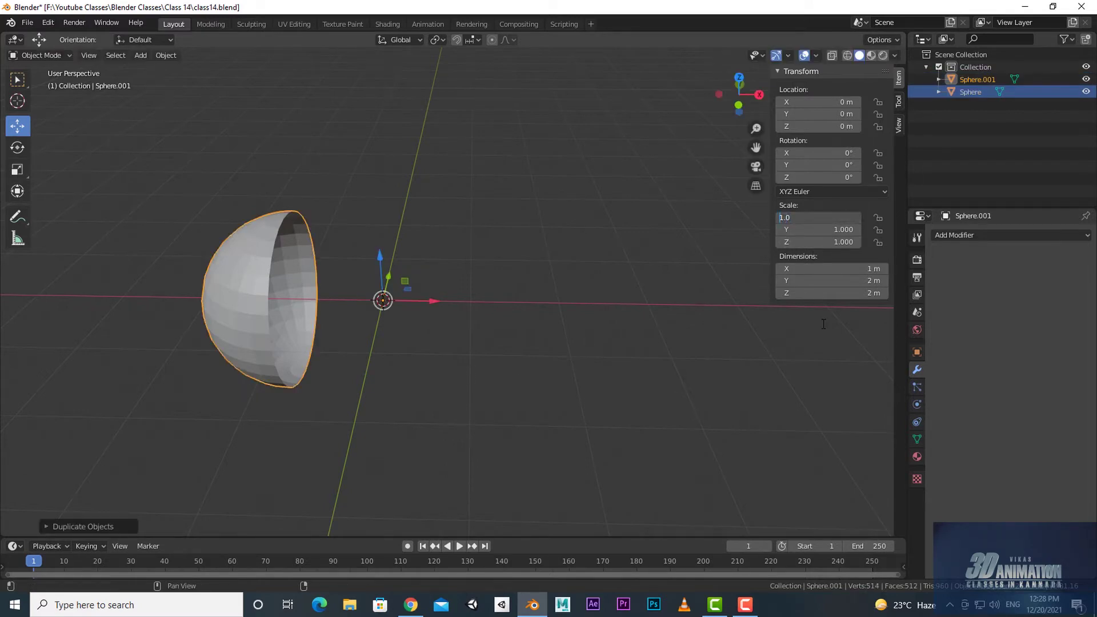
type("-")
key("Return")
mouse_move(612, 409)
middle_mouse_down()
mouse_move(661, 391)
mouse_move(649, 409)
mouse_move(665, 422)
mouse_move(604, 394)
mouse_move(401, 395)
middle_mouse_up()
left_click(649, 409)
key("Delete")
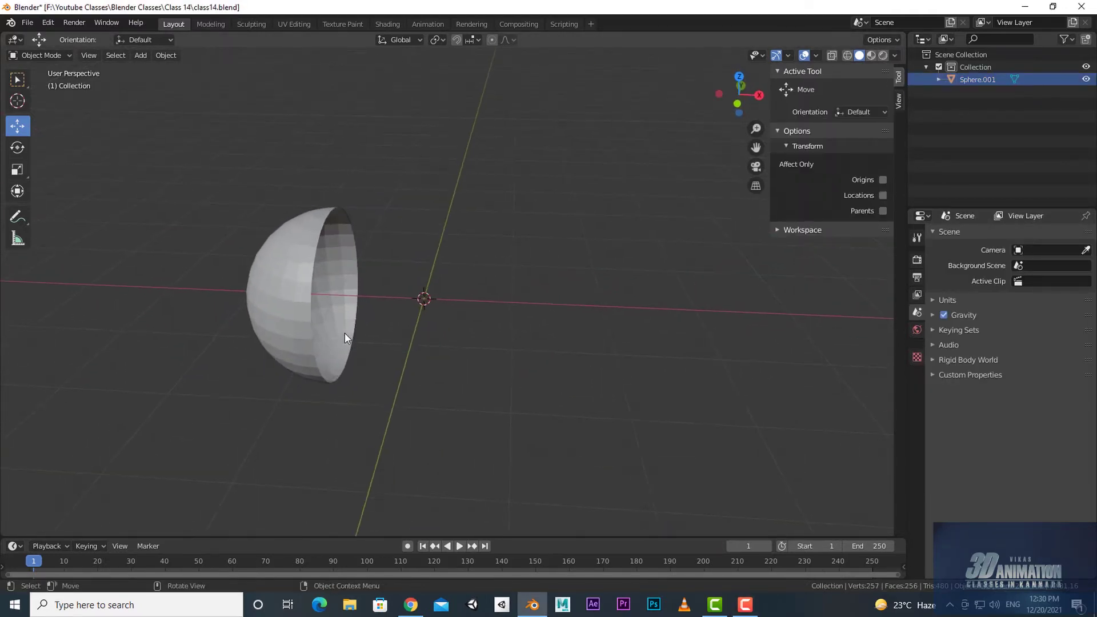
Duplicate the hemisphere in place and mirror it right of the origin with X scale -1.
left_click(345, 333)
key("shift+d")
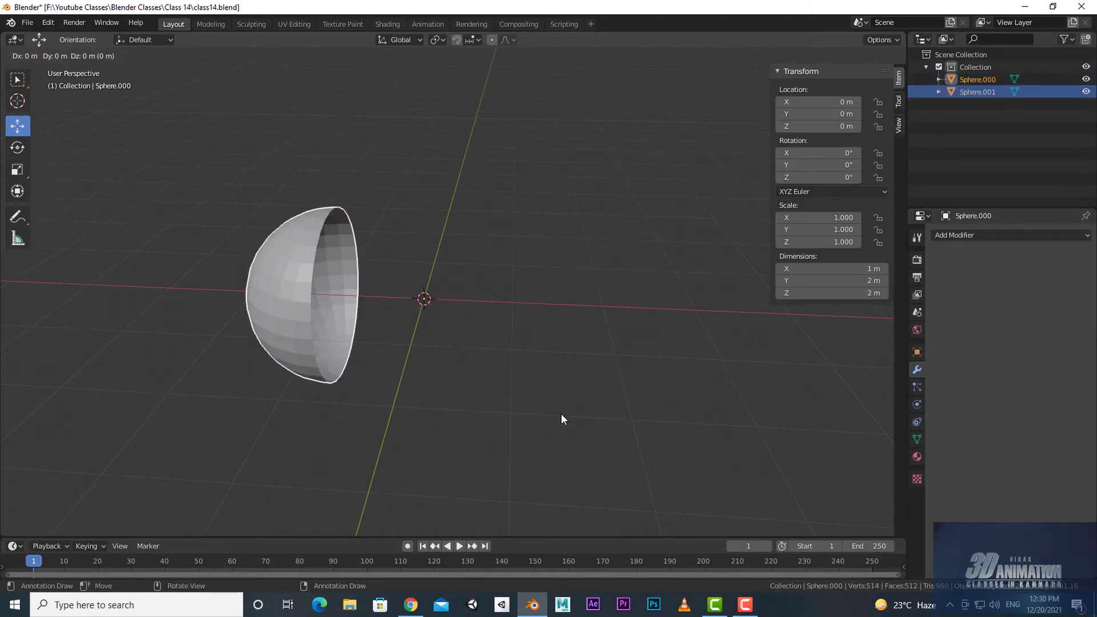
right_click(561, 413)
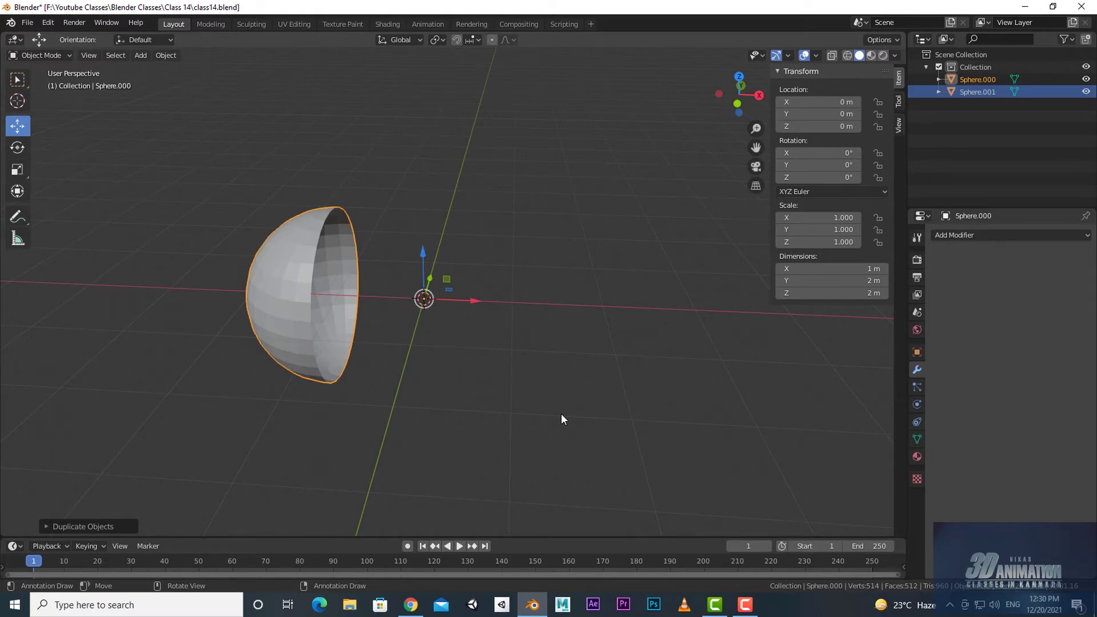
key("s")
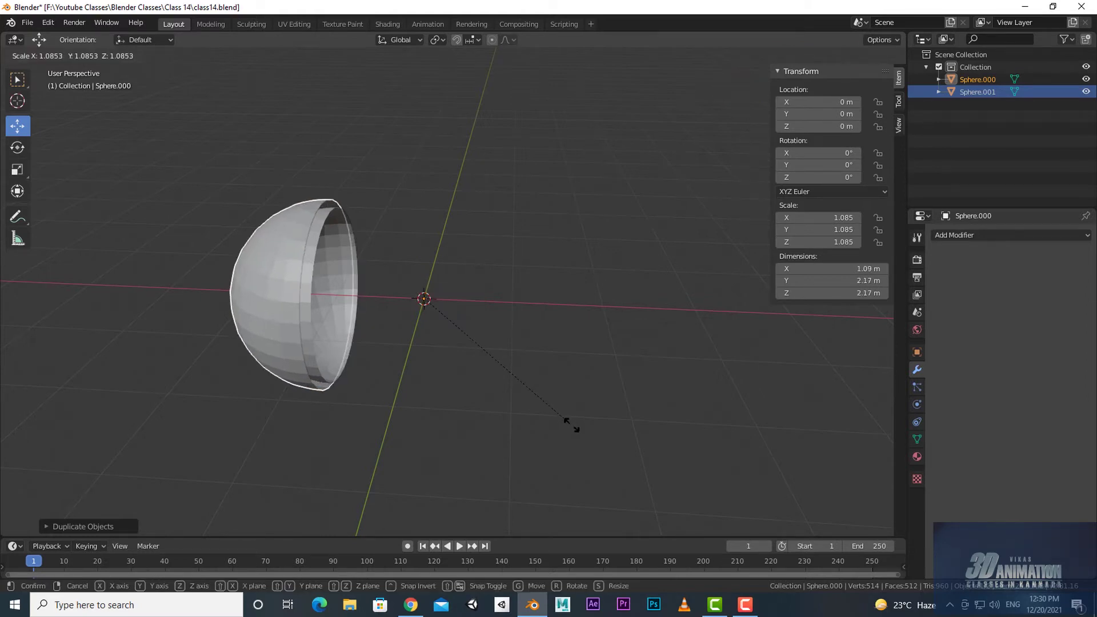
key("x")
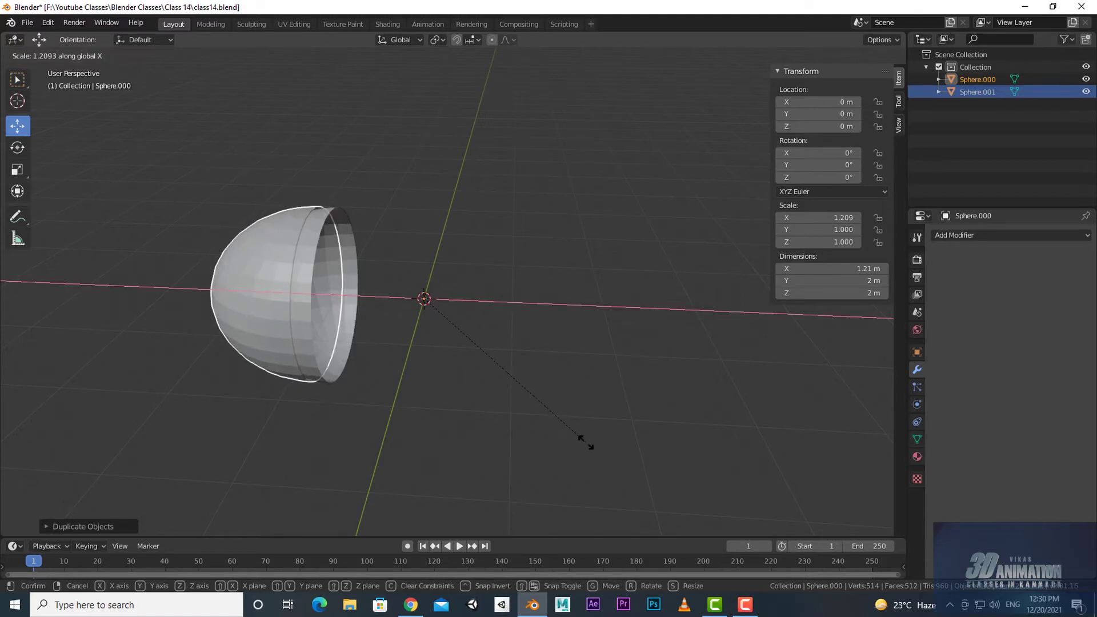
type("-1")
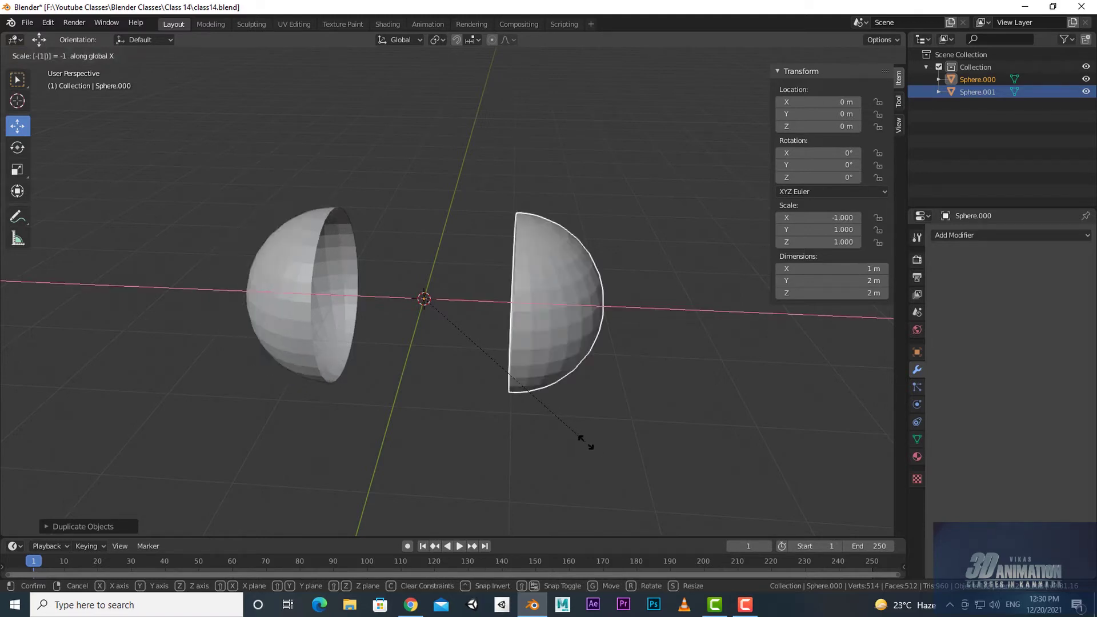
key("Return")
mouse_move(568, 438)
middle_mouse_down()
mouse_move(590, 456)
mouse_move(587, 411)
mouse_move(479, 427)
mouse_move(579, 433)
mouse_move(512, 437)
middle_mouse_up()
Duplicate the left hemisphere Sphere.001 in place, creating Sphere.002.
left_click(598, 426)
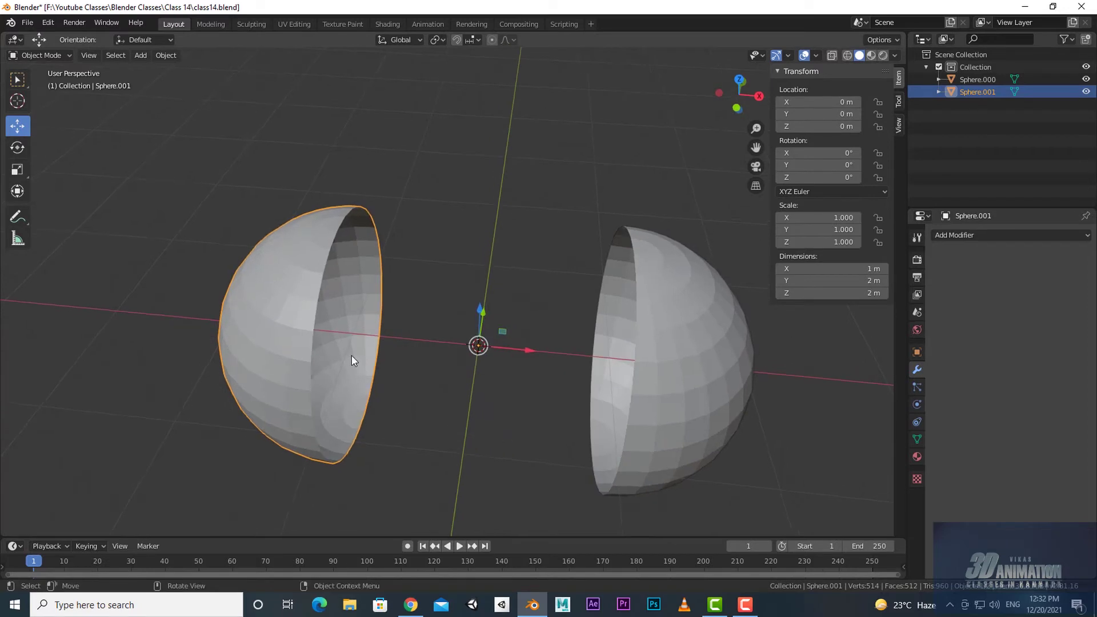
key("shift+d")
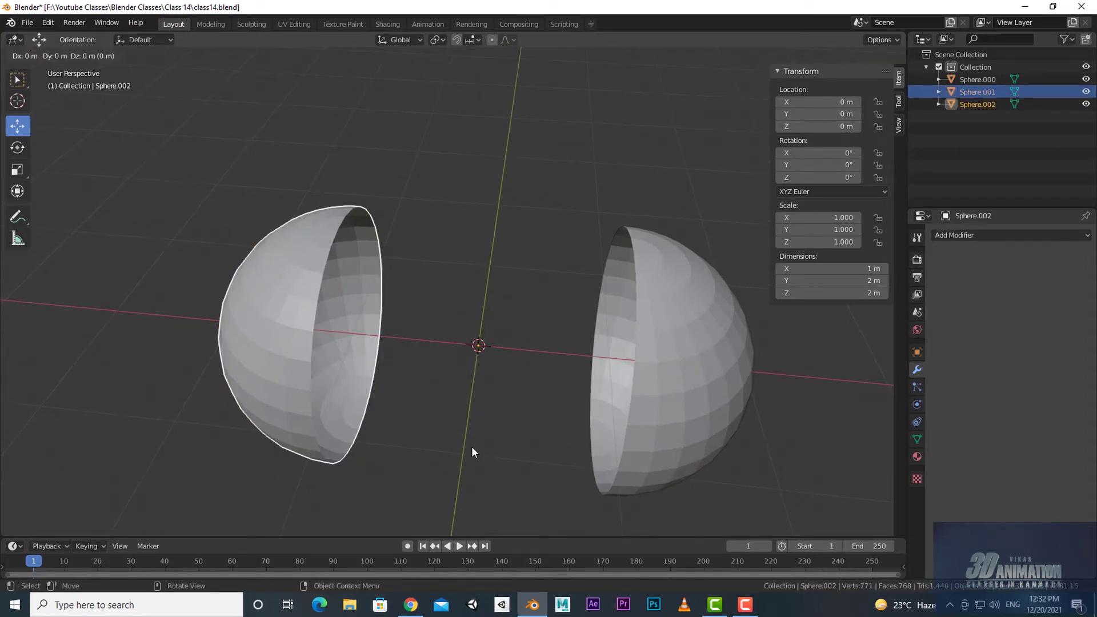
key("Escape")
mouse_move(472, 446)
middle_mouse_down()
mouse_move(532, 446)
mouse_move(462, 423)
mouse_move(319, 255)
middle_mouse_up()
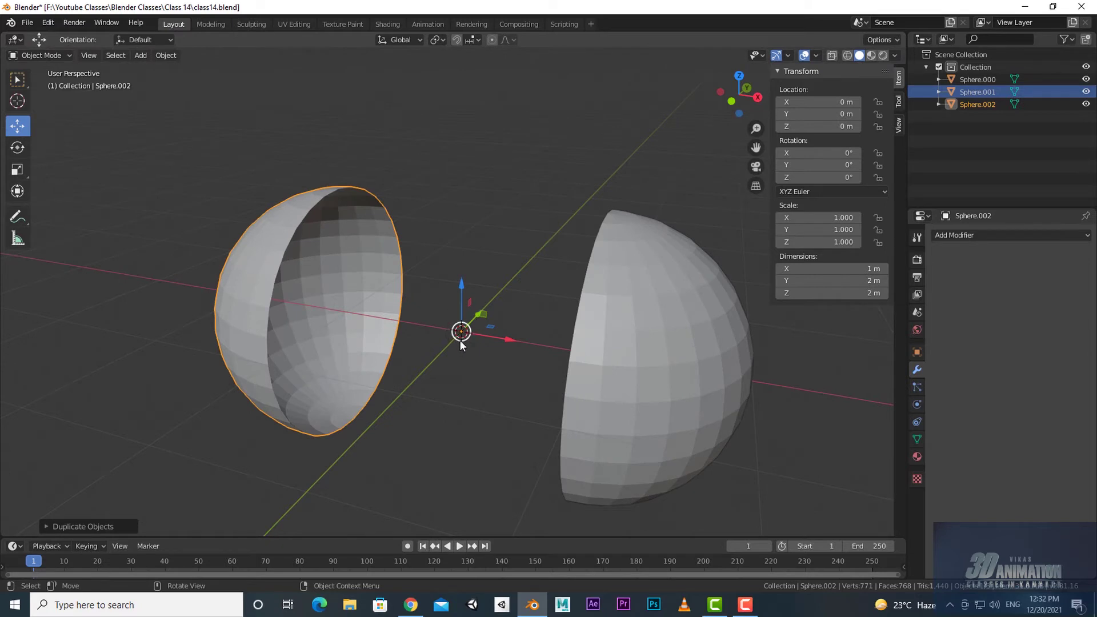
mouse_move(457, 396)
middle_mouse_down()
mouse_move(466, 403)
mouse_move(460, 360)
mouse_move(494, 401)
middle_mouse_up()
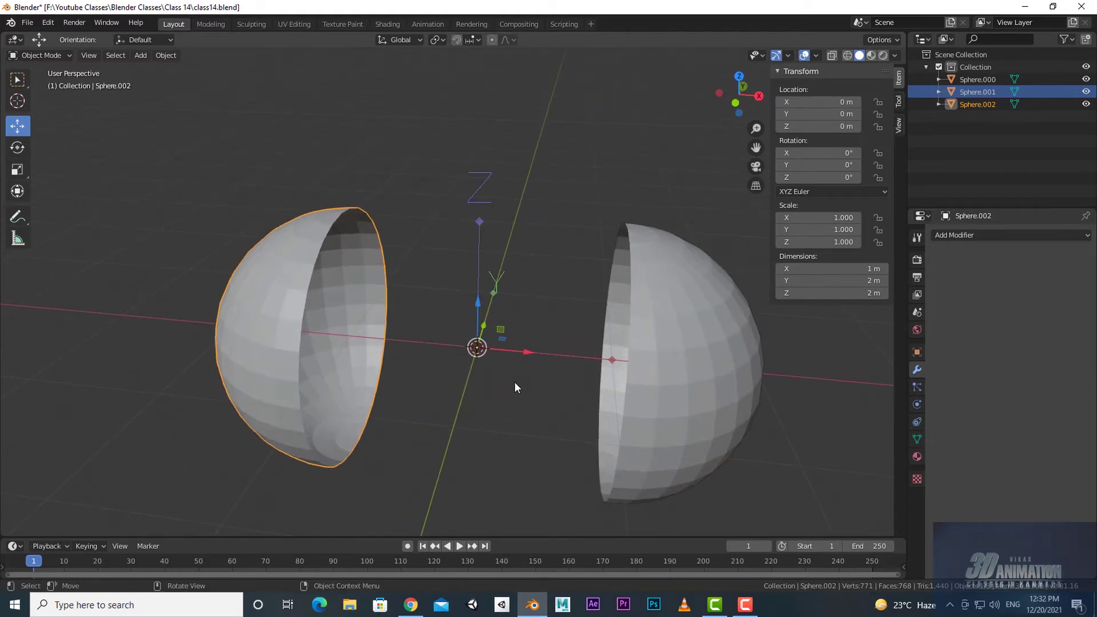
middle_click_drag(515, 382, 476, 363)
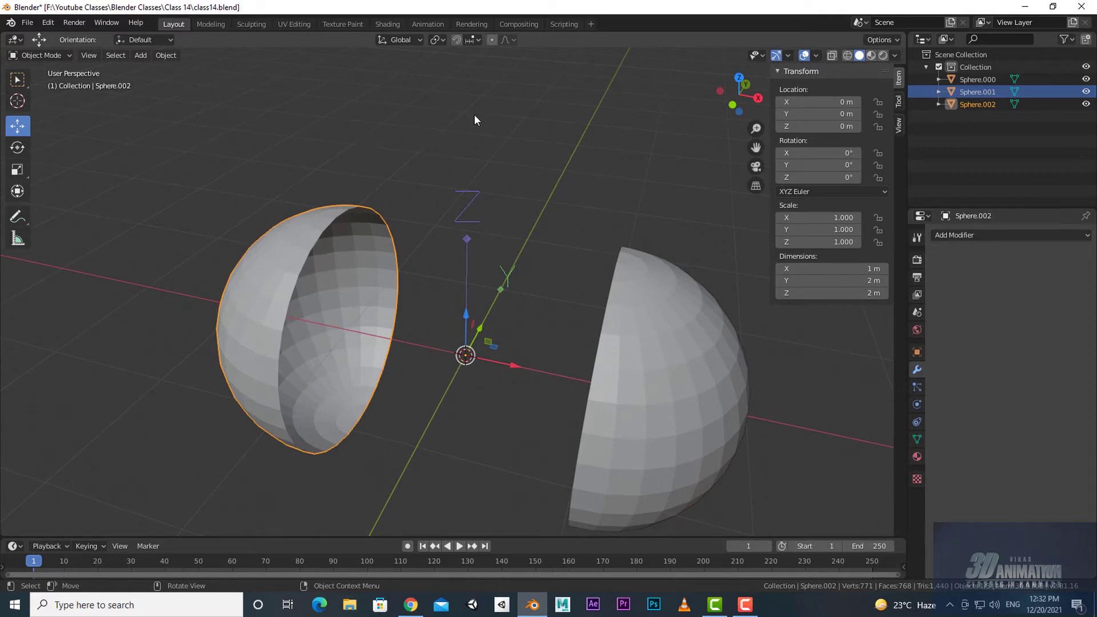
Snap the copy to location (-1, 0, 1) using vertex snapping, then turn snapping off.
left_click(472, 39)
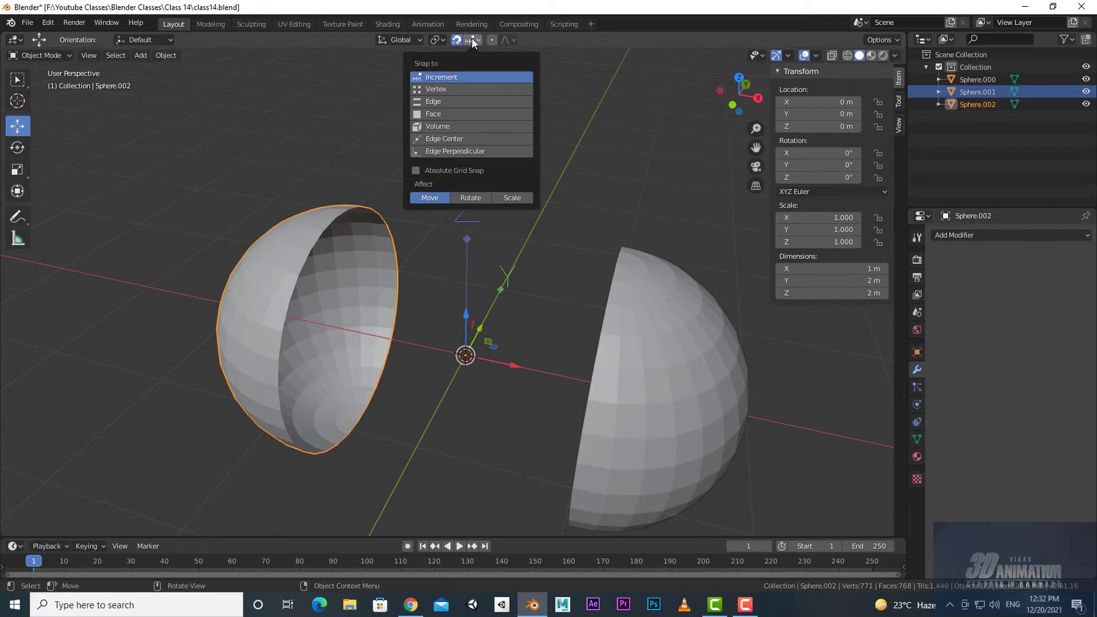
left_click(439, 88)
middle_click_drag(479, 338, 509, 346)
key("shift+z")
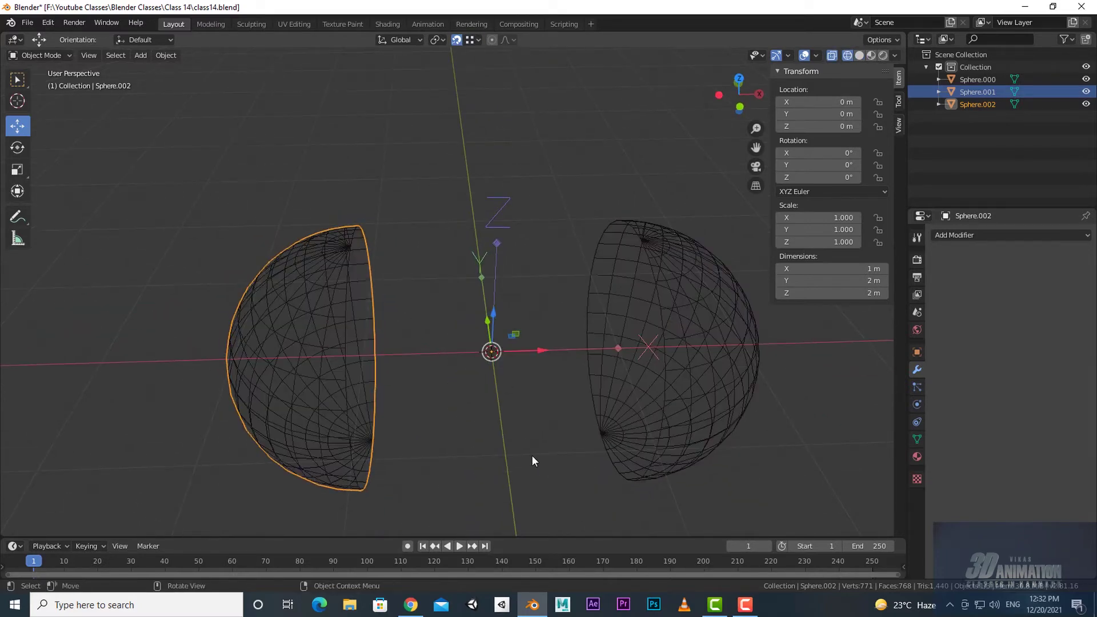
middle_click_drag(531, 457, 502, 431)
left_click_drag(488, 360, 346, 250)
mouse_move(402, 344)
middle_mouse_down()
mouse_move(493, 354)
mouse_move(447, 293)
middle_mouse_up()
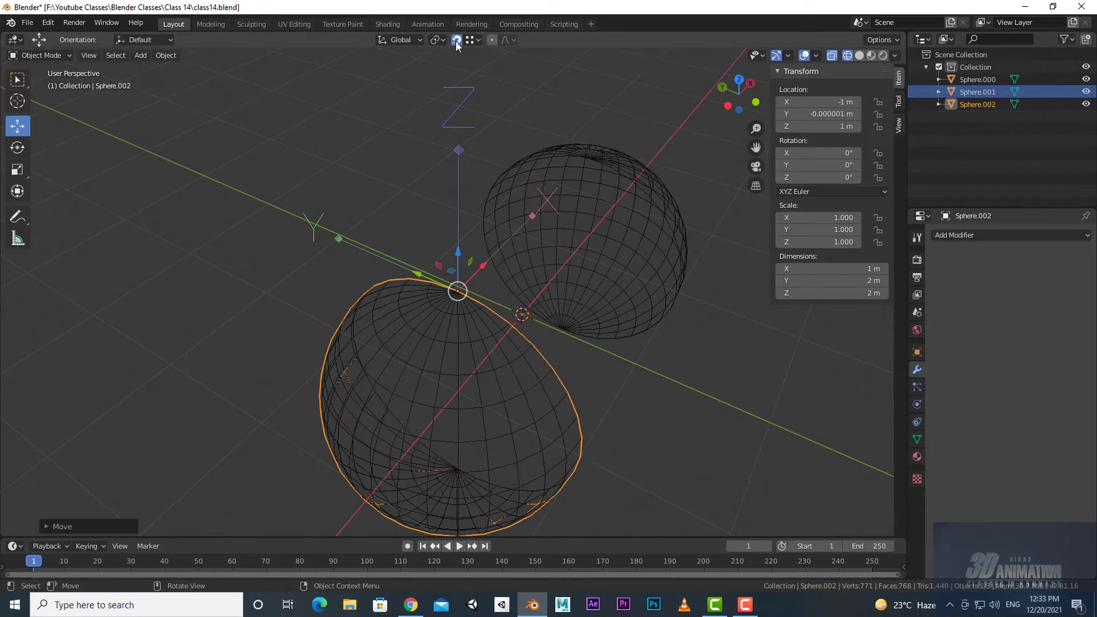
key("shift+Tab")
key("shift+z")
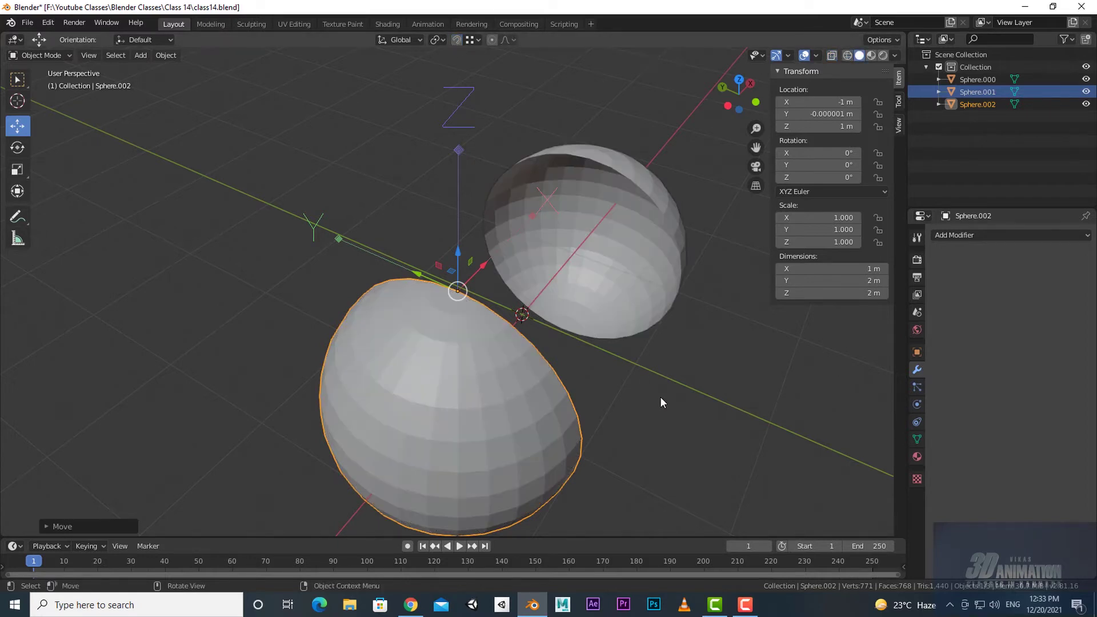
Flip the copy upside down with Z scale -1 so it stacks above.
mouse_move(661, 403)
middle_mouse_down()
mouse_move(483, 397)
mouse_move(421, 371)
middle_mouse_up()
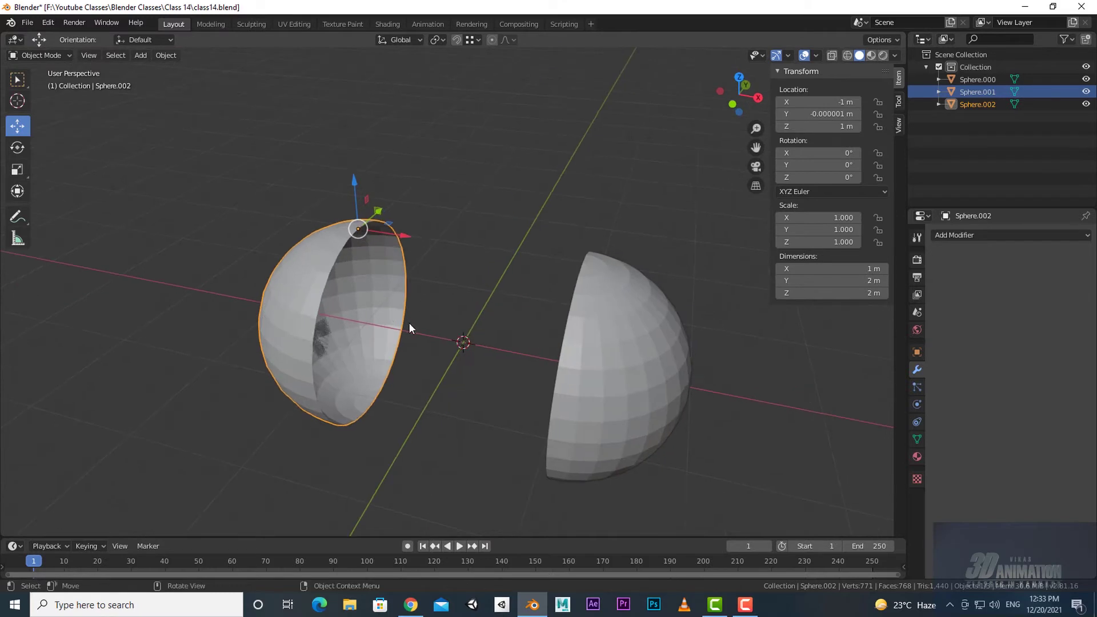
middle_click_drag(408, 323, 483, 319)
type("s")
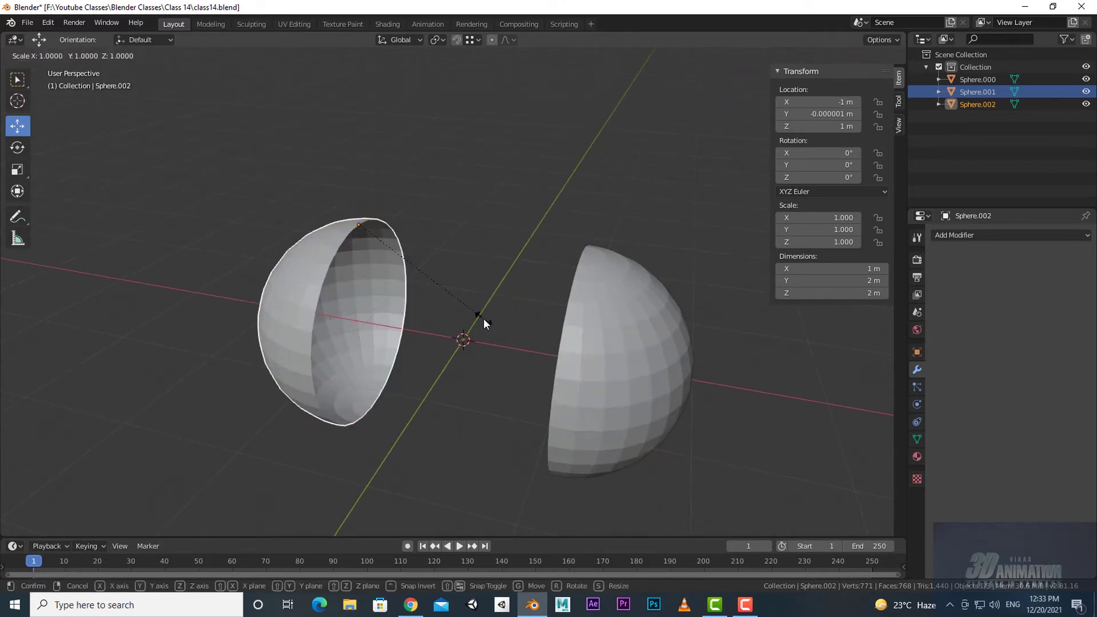
type("z-1")
key("Return")
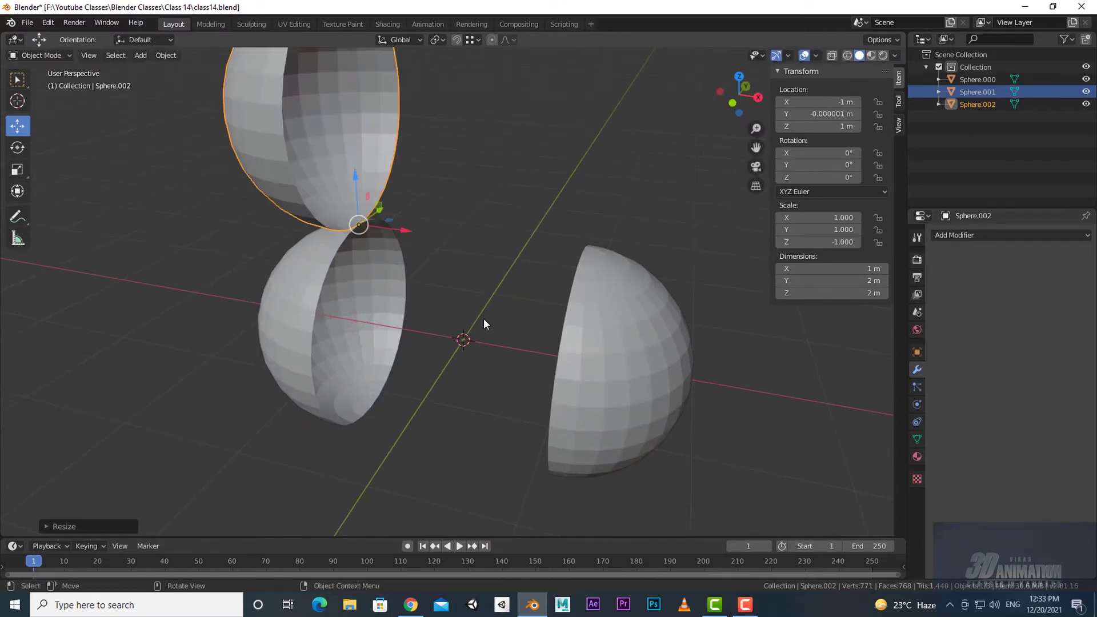
mouse_move(483, 321)
middle_mouse_down()
mouse_move(522, 361)
mouse_move(507, 352)
mouse_move(383, 368)
mouse_move(430, 345)
mouse_move(451, 363)
middle_mouse_up()
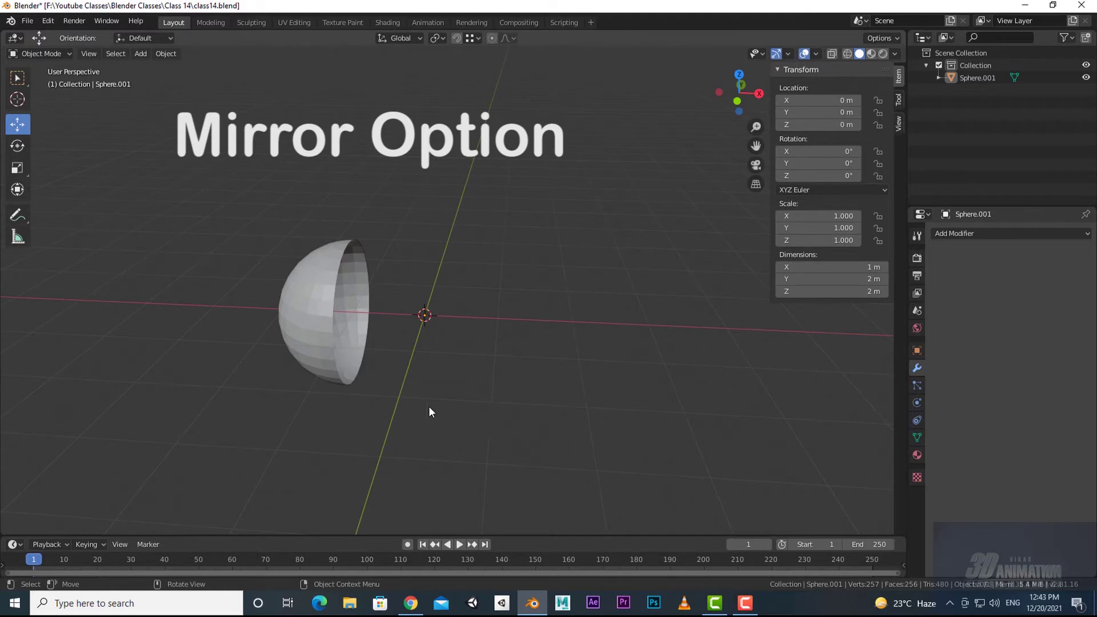
Mirror Sphere.001 along global X from its context menu, then undo it.
left_click(358, 320)
right_click(489, 337)
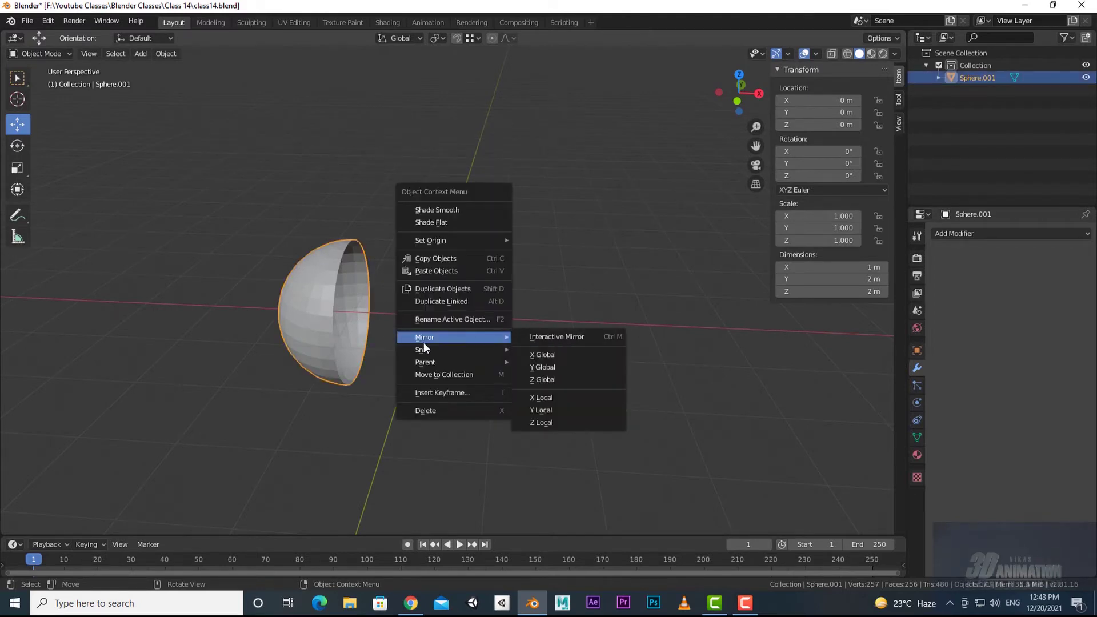
left_click(550, 398)
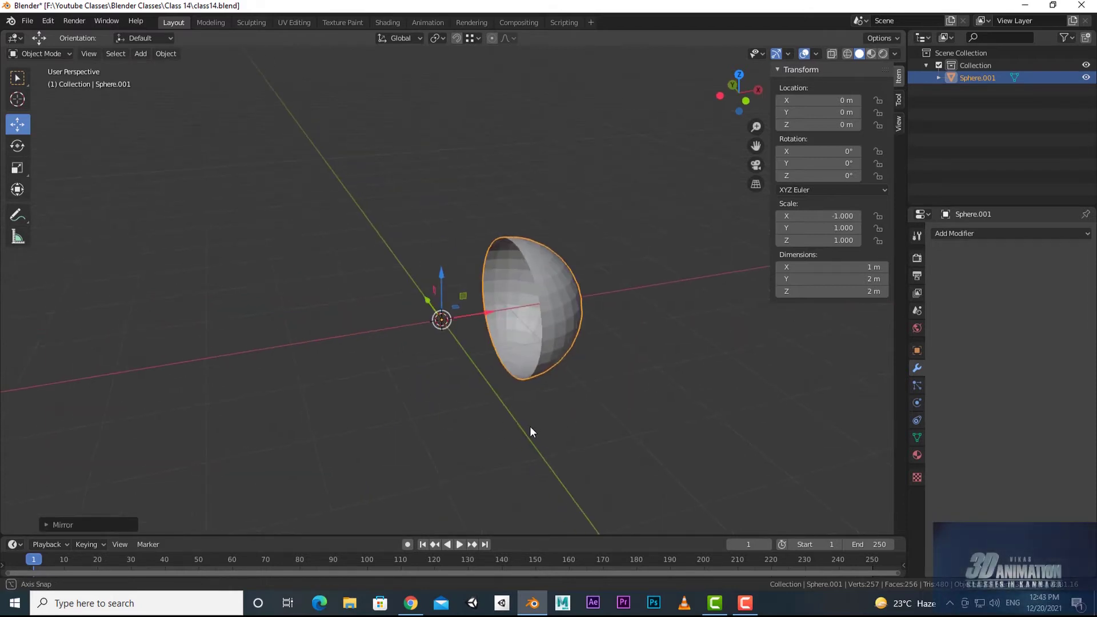
key("ctrl+z")
key("ctrl+z")
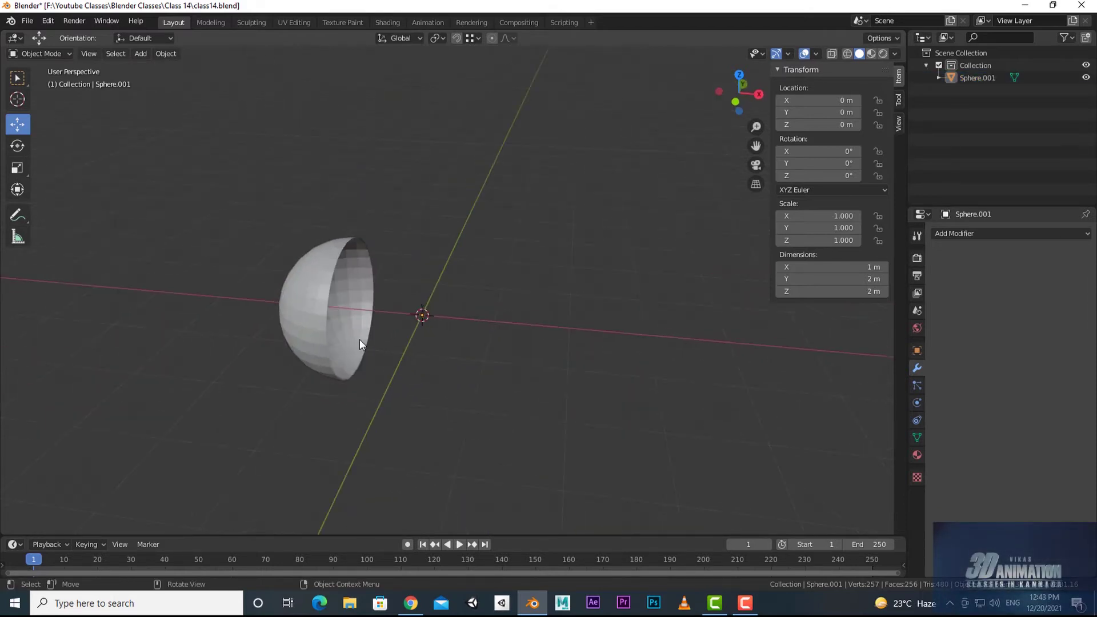
Duplicate the hemisphere in place, then interactively mirror Sphere.001 along X.
left_click(359, 338)
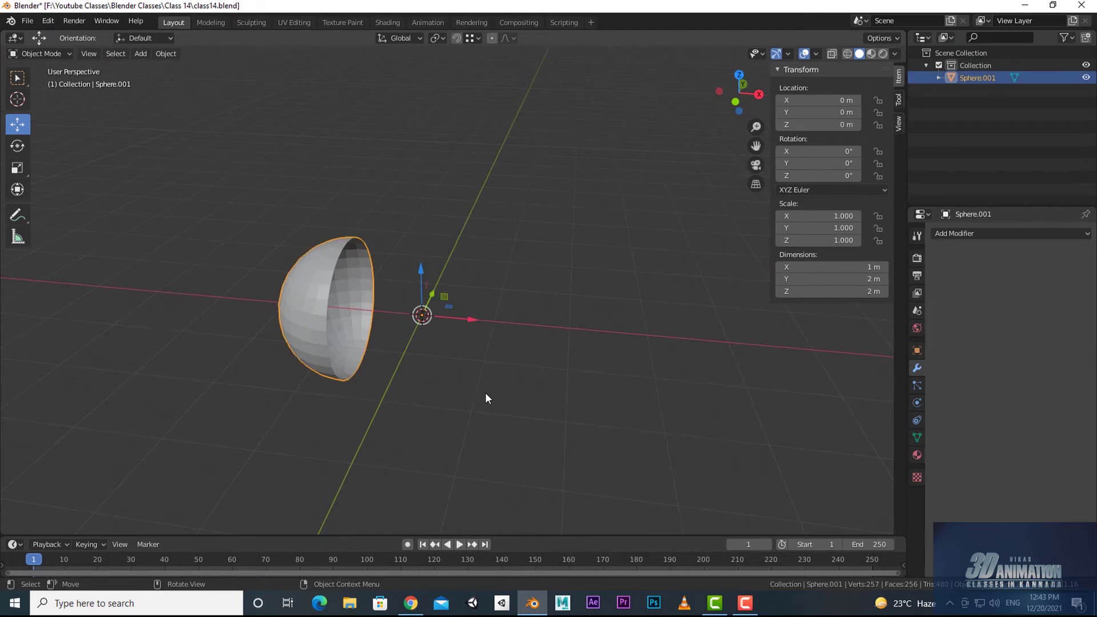
key("shift+d")
right_click(520, 396)
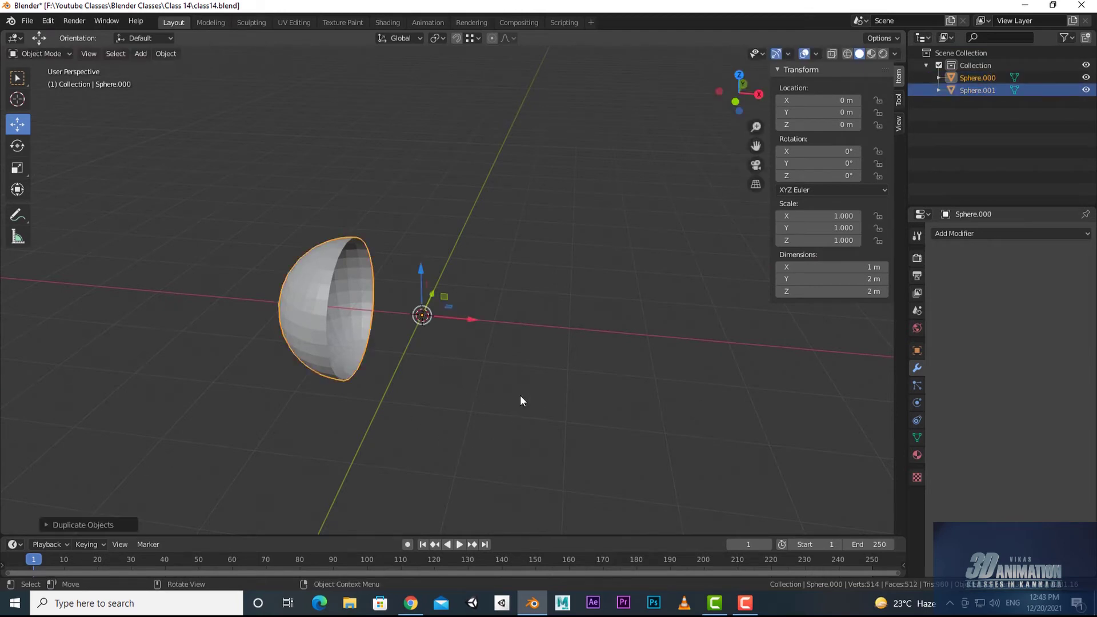
left_click(431, 411)
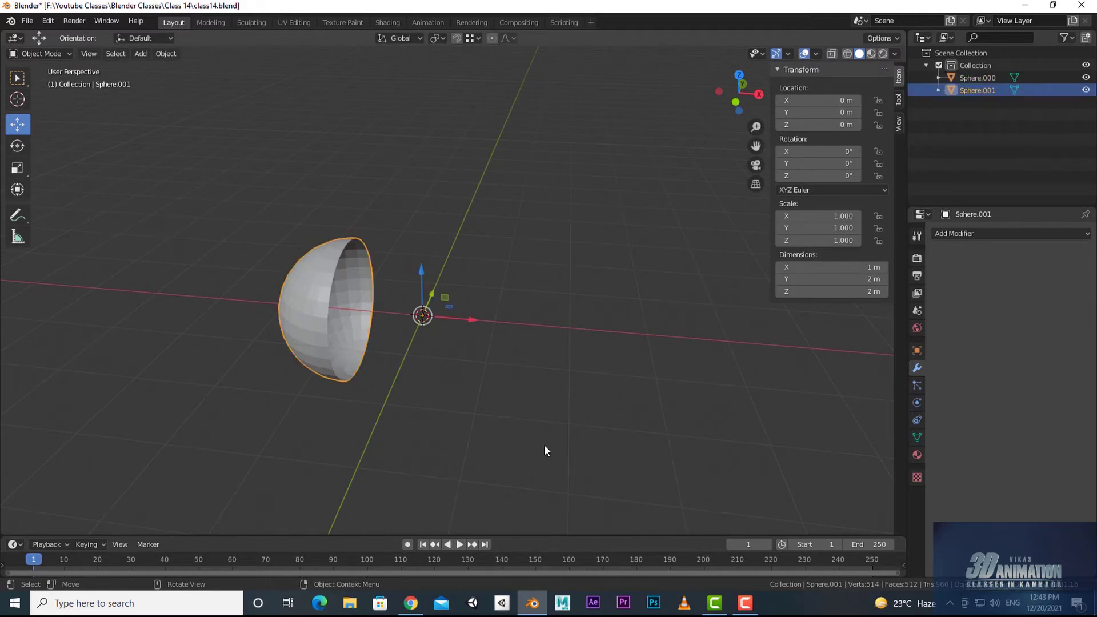
right_click(469, 389)
mouse_move(402, 339)
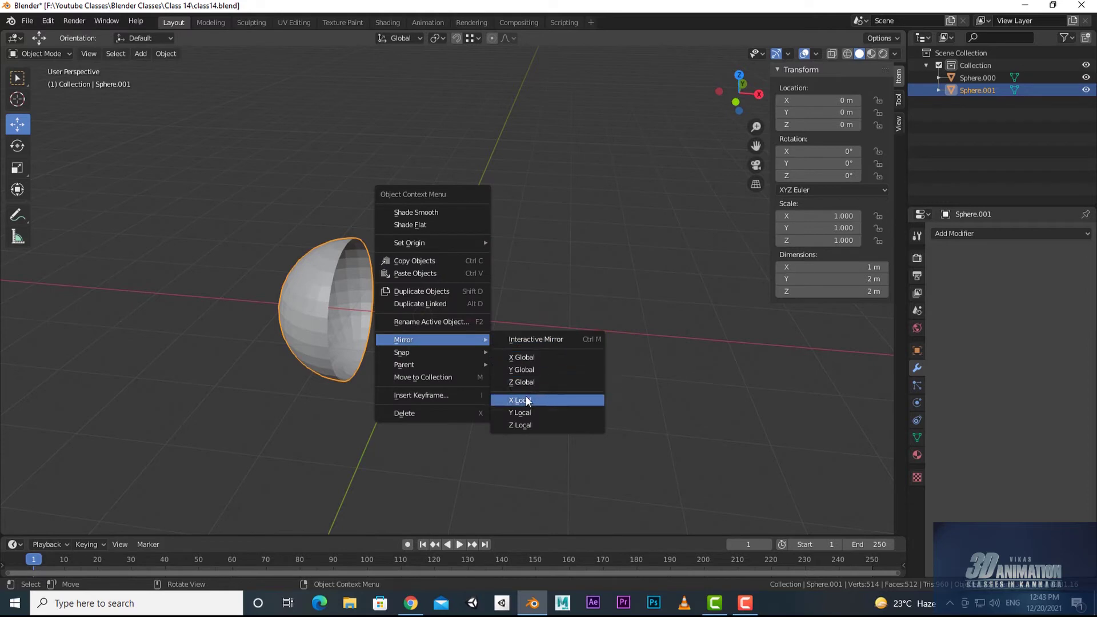
left_click(543, 338)
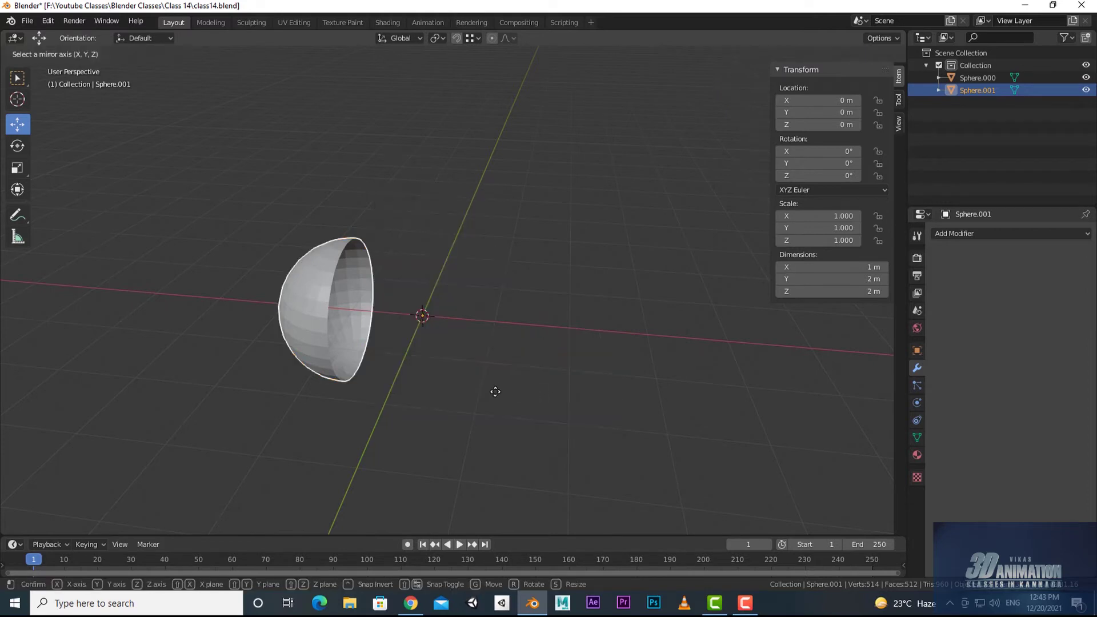
key("x")
left_click(511, 387)
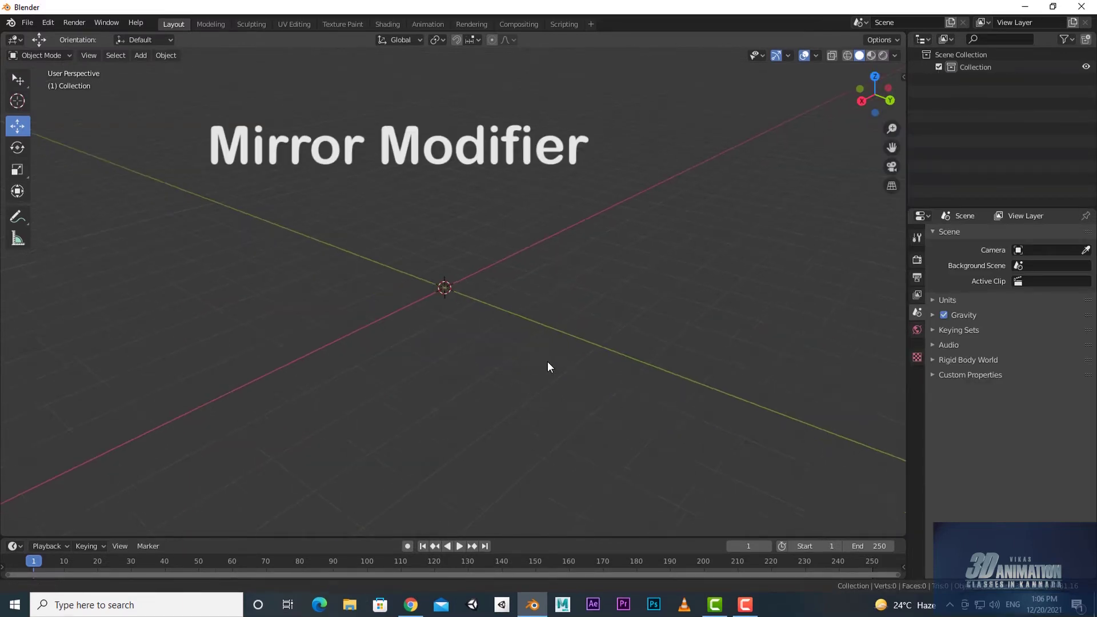
Add a mesh cube at the scene origin and open its Add Modifier list.
middle_click_drag(567, 399, 551, 403)
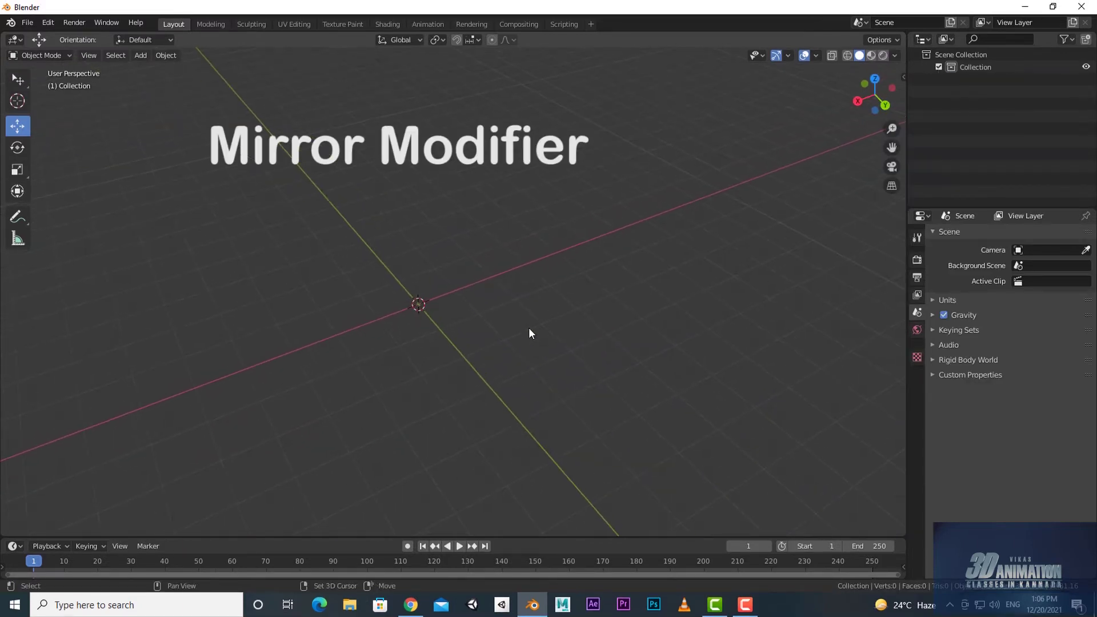
key("shift+a")
left_click(576, 340)
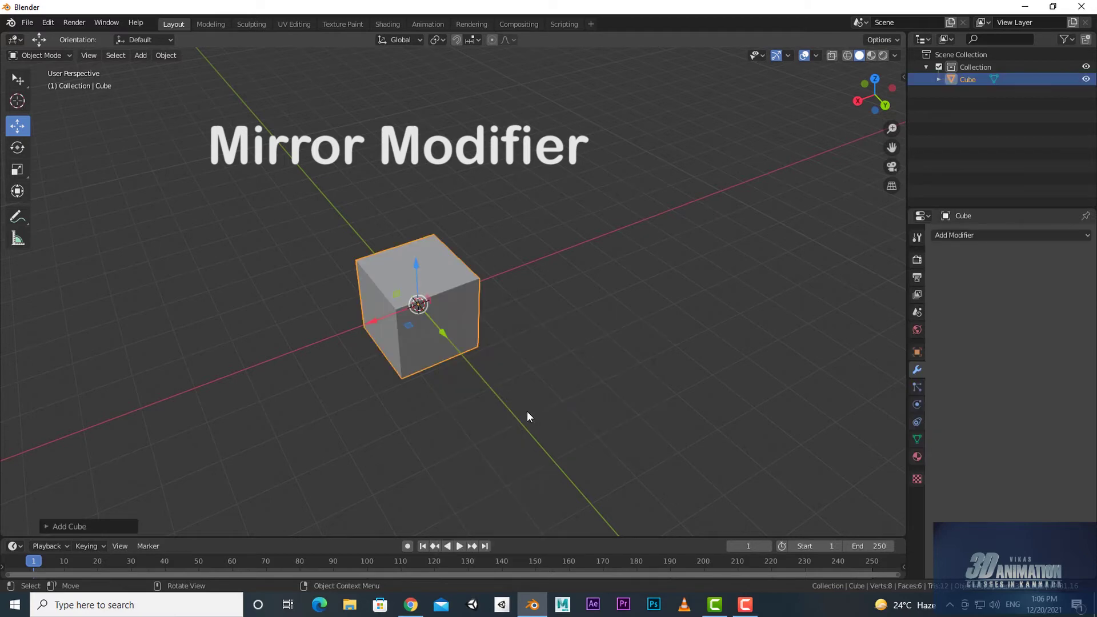
mouse_move(527, 410)
middle_mouse_down()
mouse_move(572, 389)
mouse_move(533, 408)
middle_mouse_up()
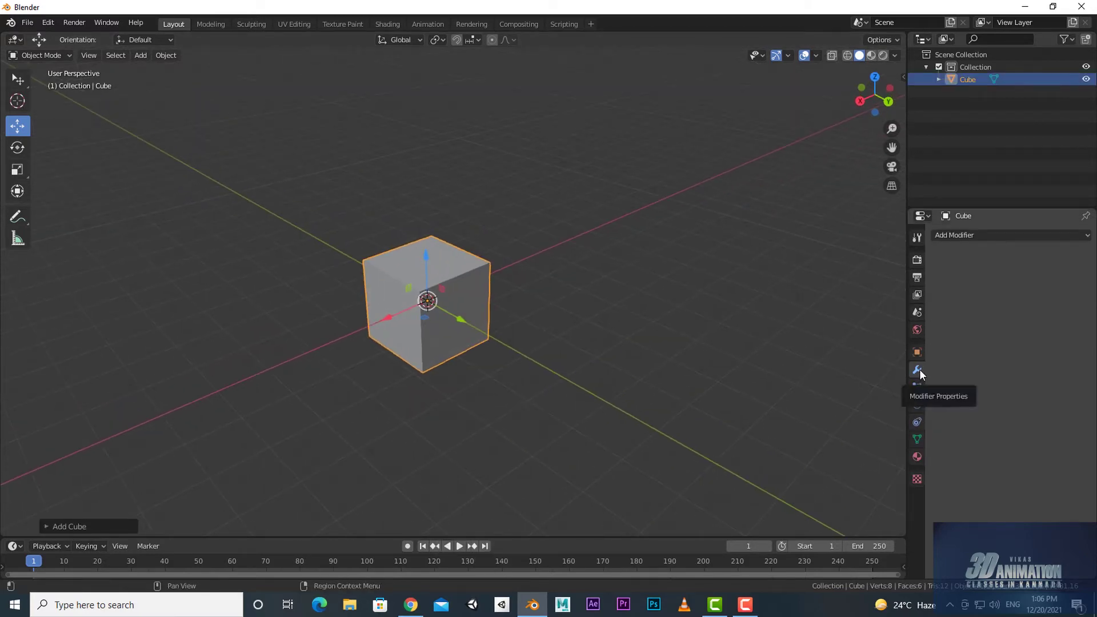
middle_click_drag(601, 419, 430, 314)
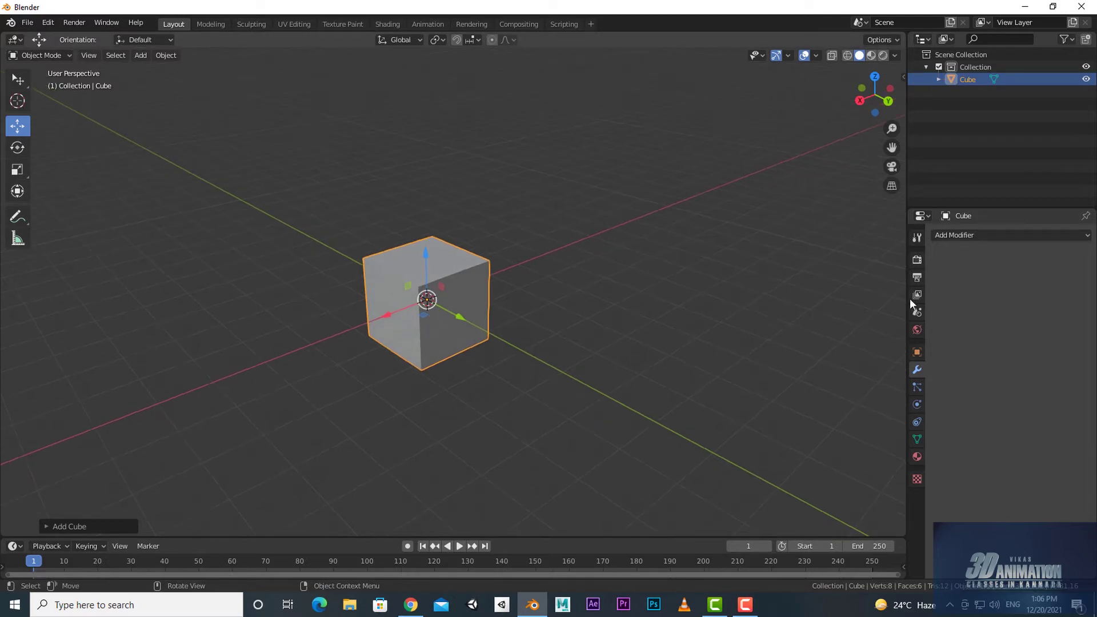
left_click(975, 235)
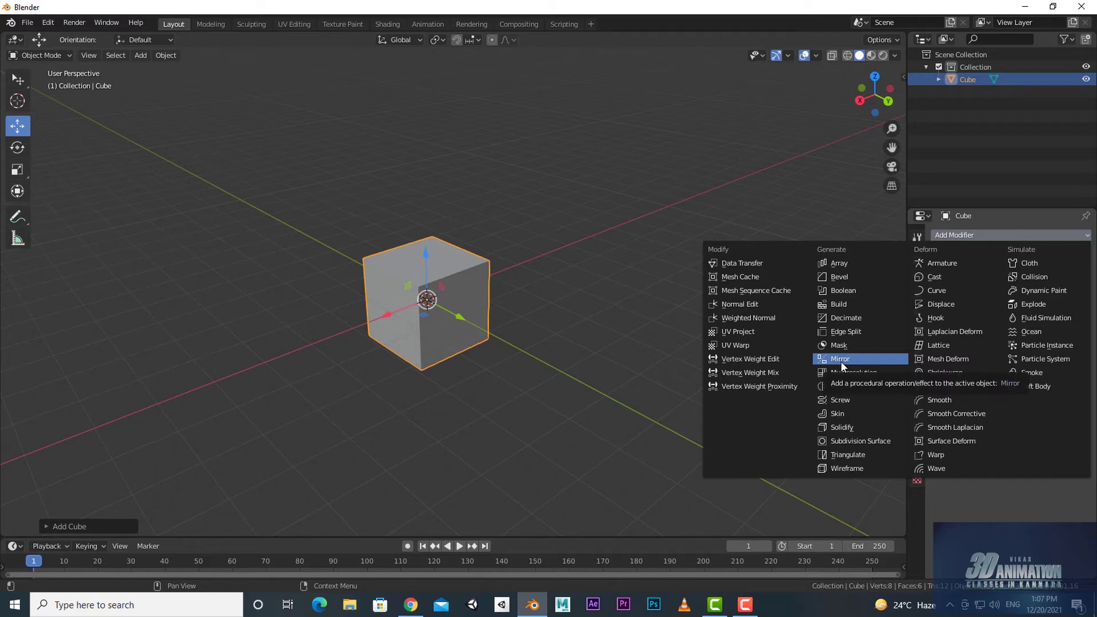
Try adding a Mirror modifier and moving the cube left, undoing both.
left_click(841, 360)
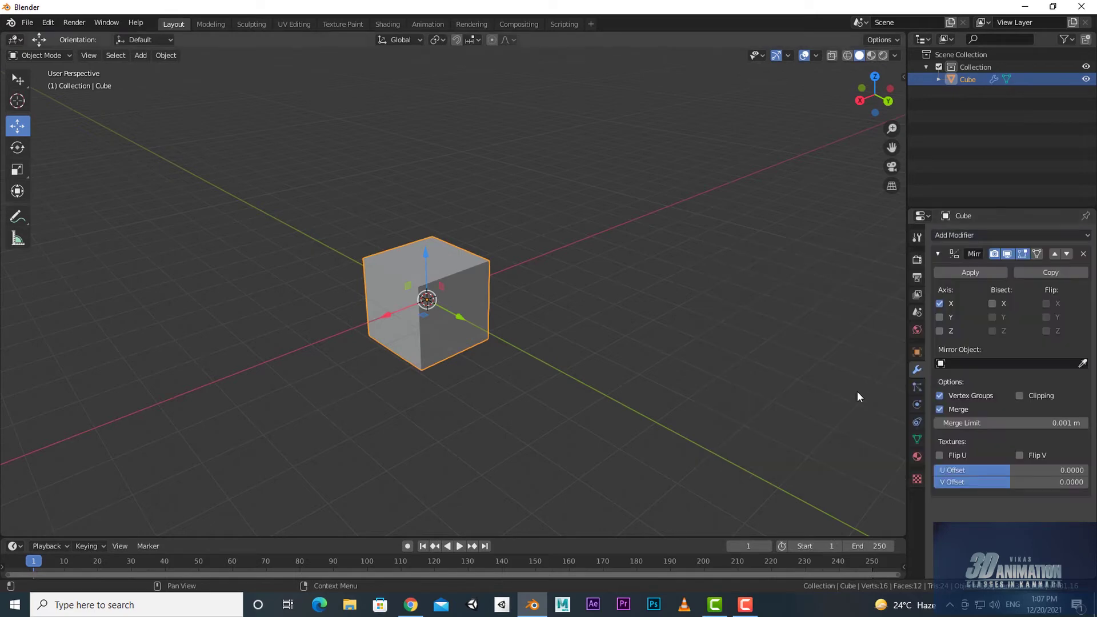
key("ctrl+z")
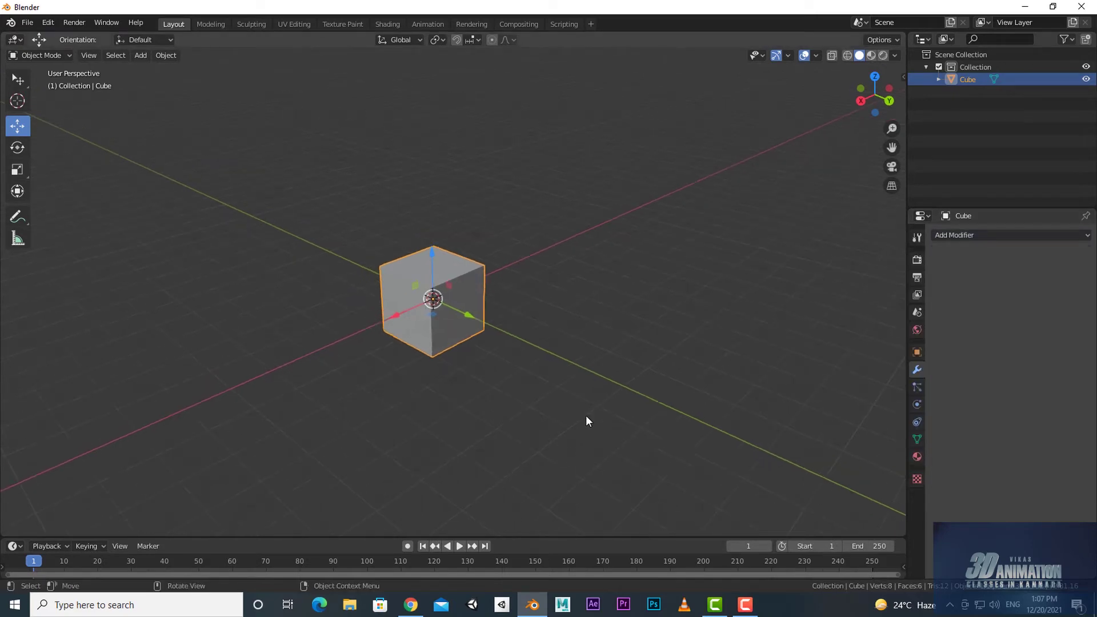
mouse_move(587, 421)
middle_mouse_down()
mouse_move(644, 417)
mouse_move(625, 416)
mouse_move(726, 435)
mouse_move(301, 281)
mouse_move(494, 396)
mouse_move(487, 383)
mouse_move(545, 408)
middle_mouse_up()
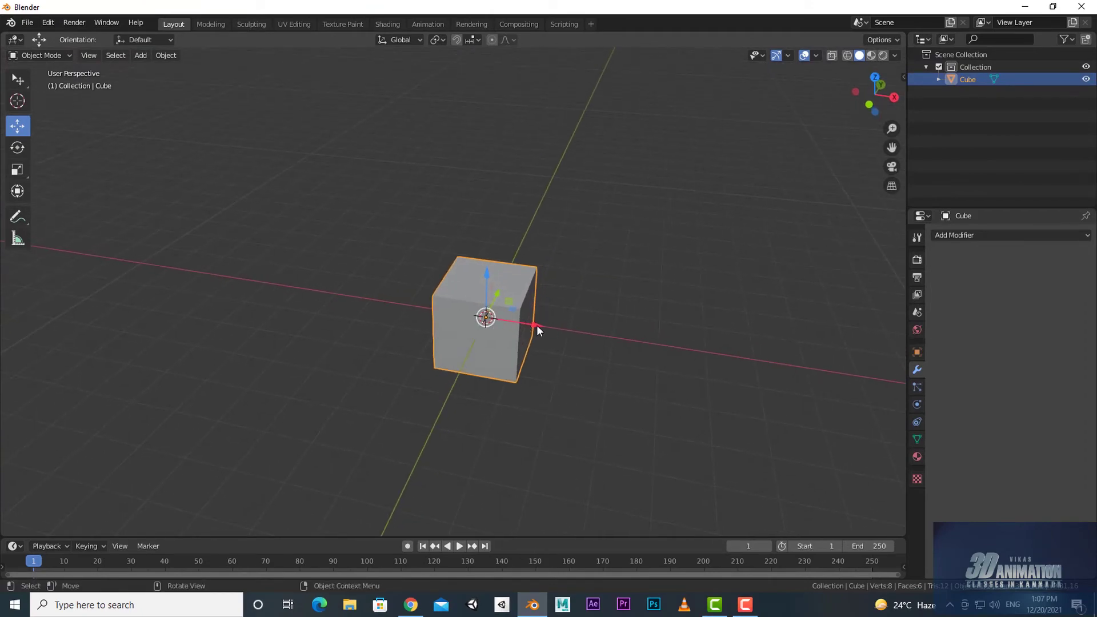
left_click_drag(536, 324, 400, 324)
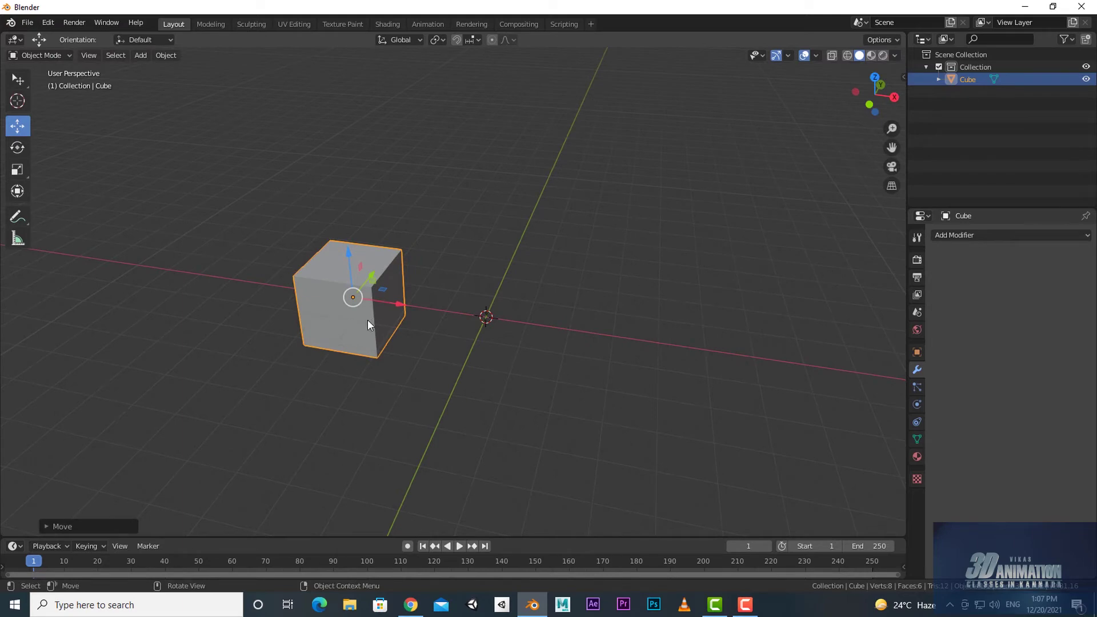
middle_click_drag(399, 370, 445, 391)
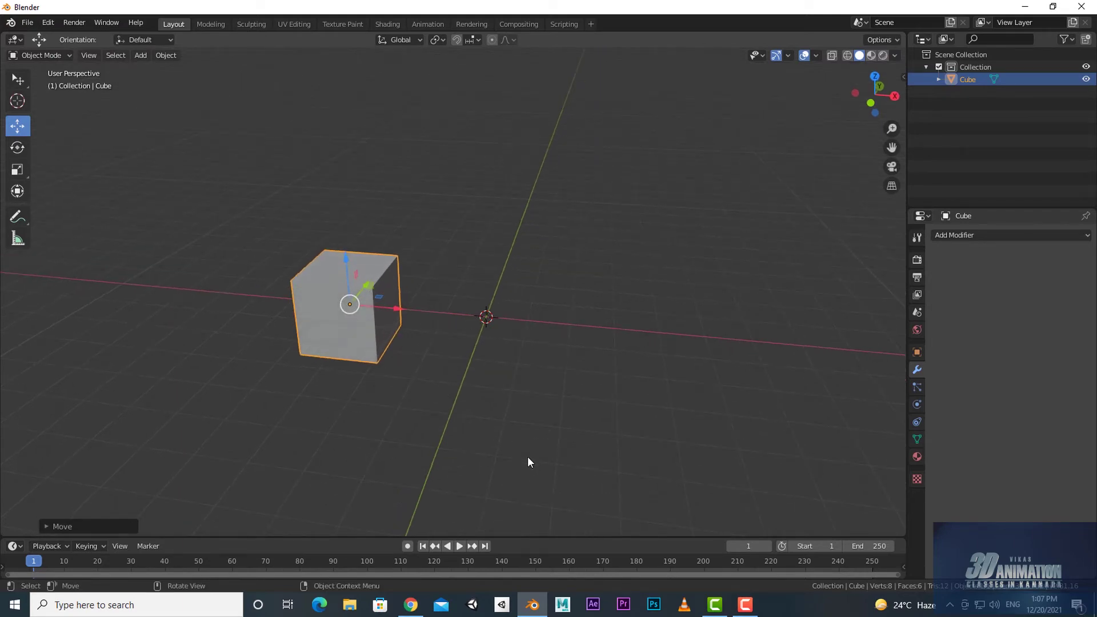
key("KP_Decimal")
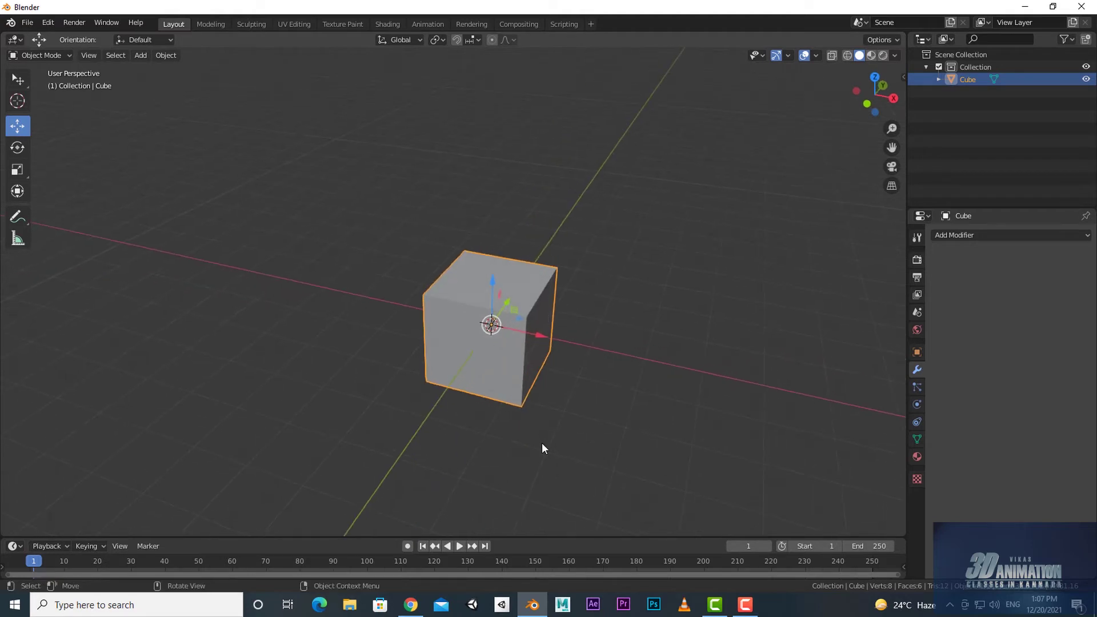
scroll(542, 443, "down", 1)
middle_click_drag(542, 443, 543, 433)
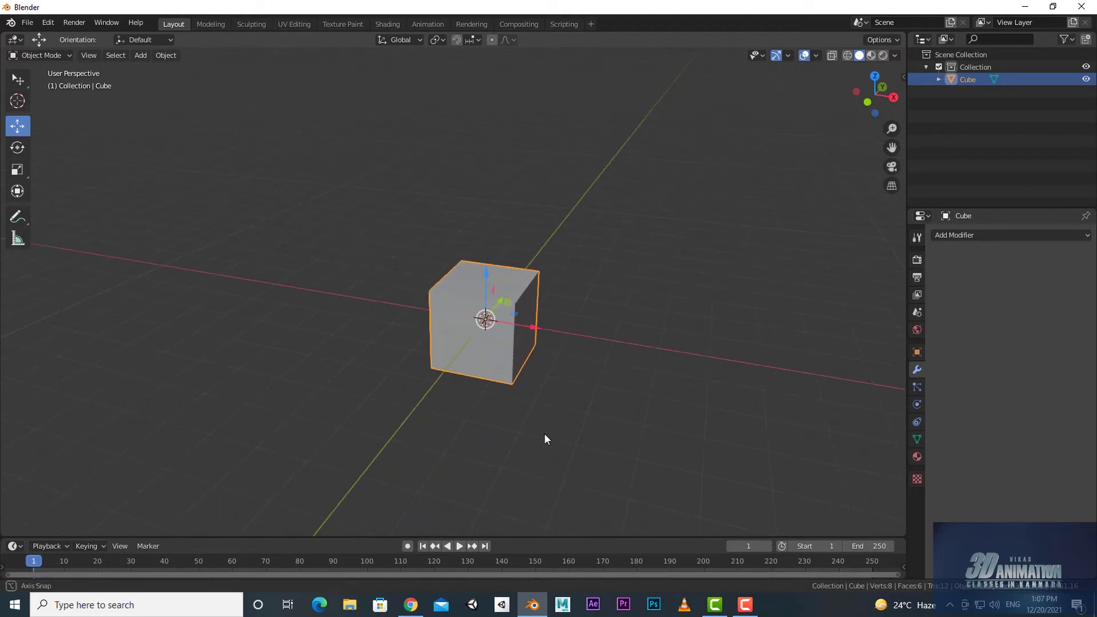
Move the cube's mesh left of the origin in Edit Mode, keeping its origin centred.
key("Tab")
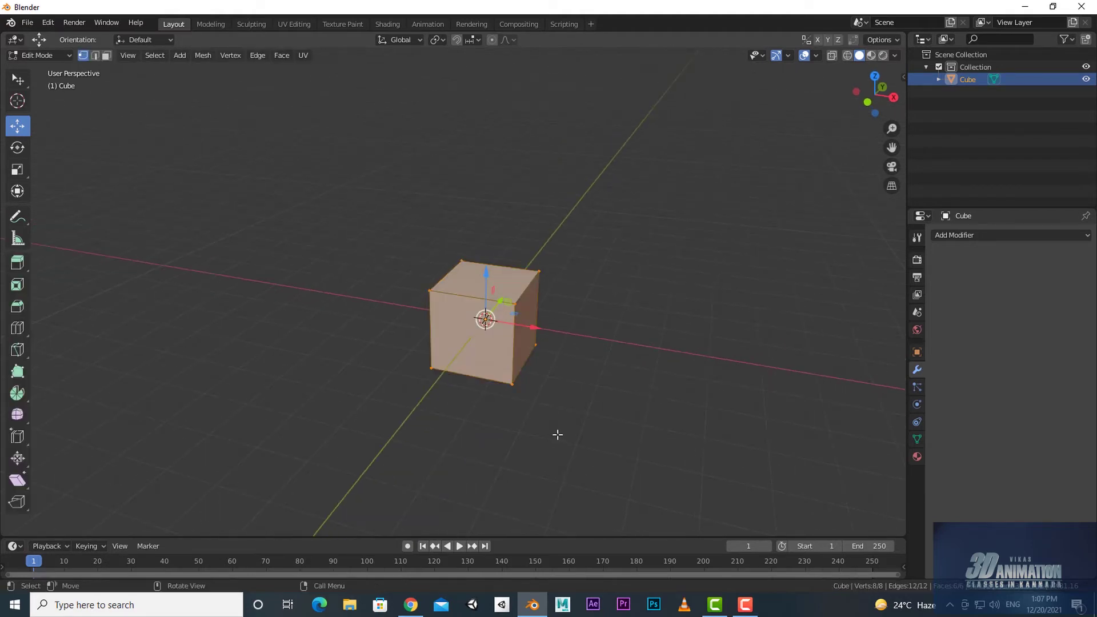
key("g")
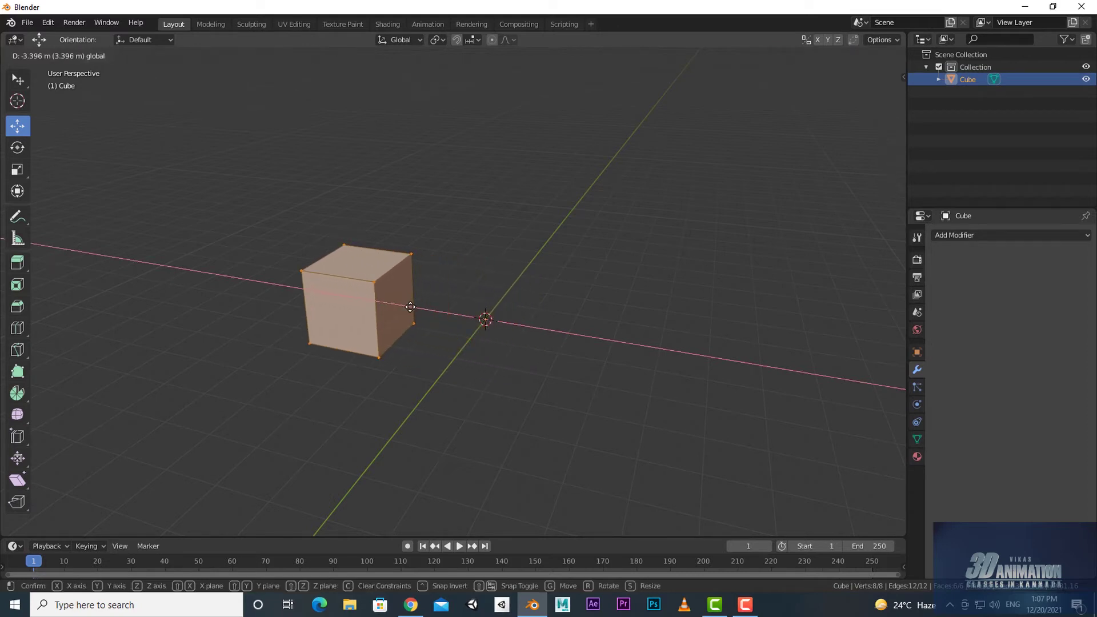
left_click(452, 365)
key("Tab")
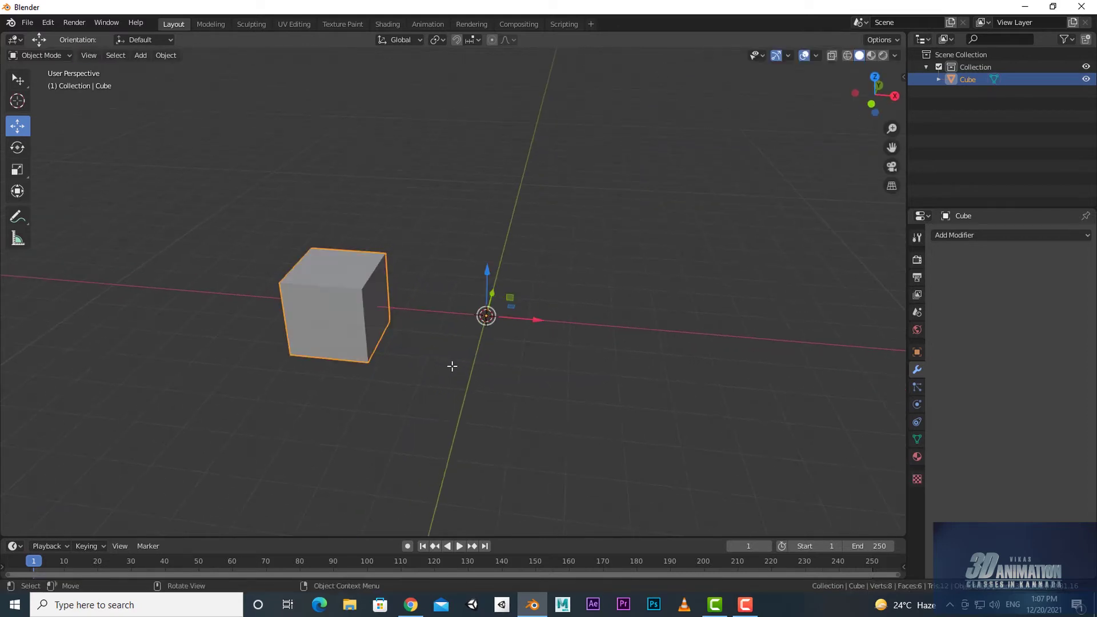
middle_click_drag(477, 399, 413, 422)
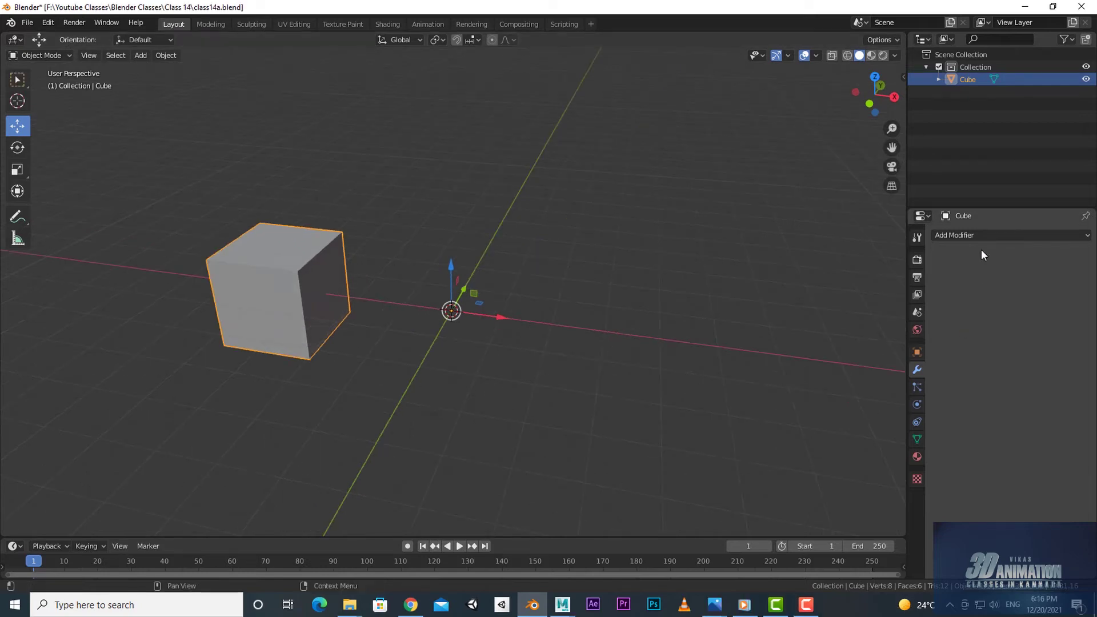
left_click(981, 235)
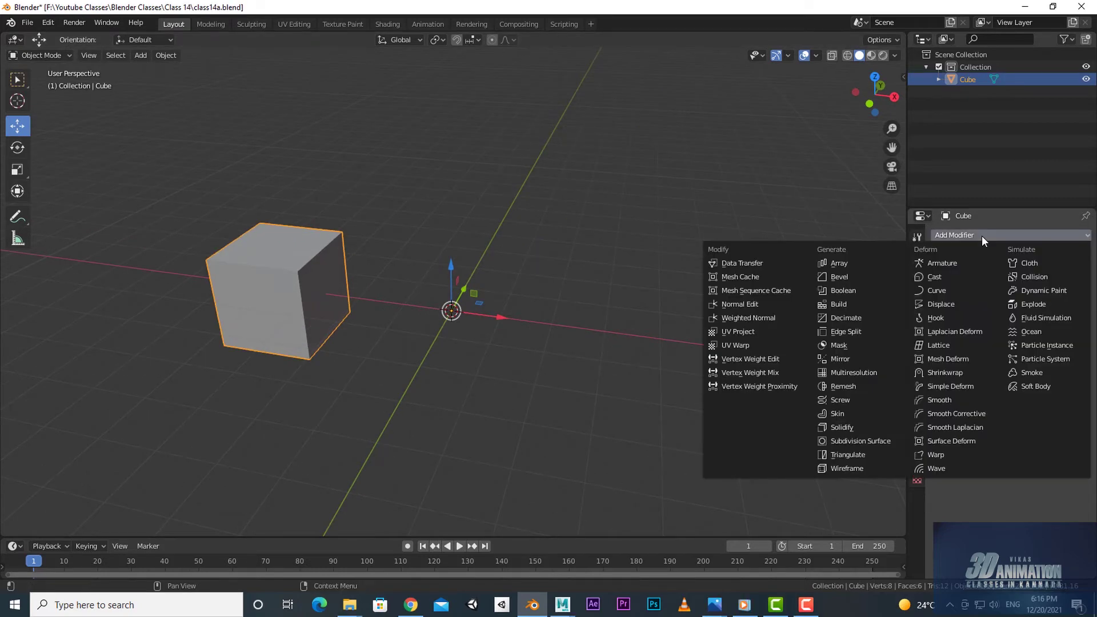
left_click(839, 358)
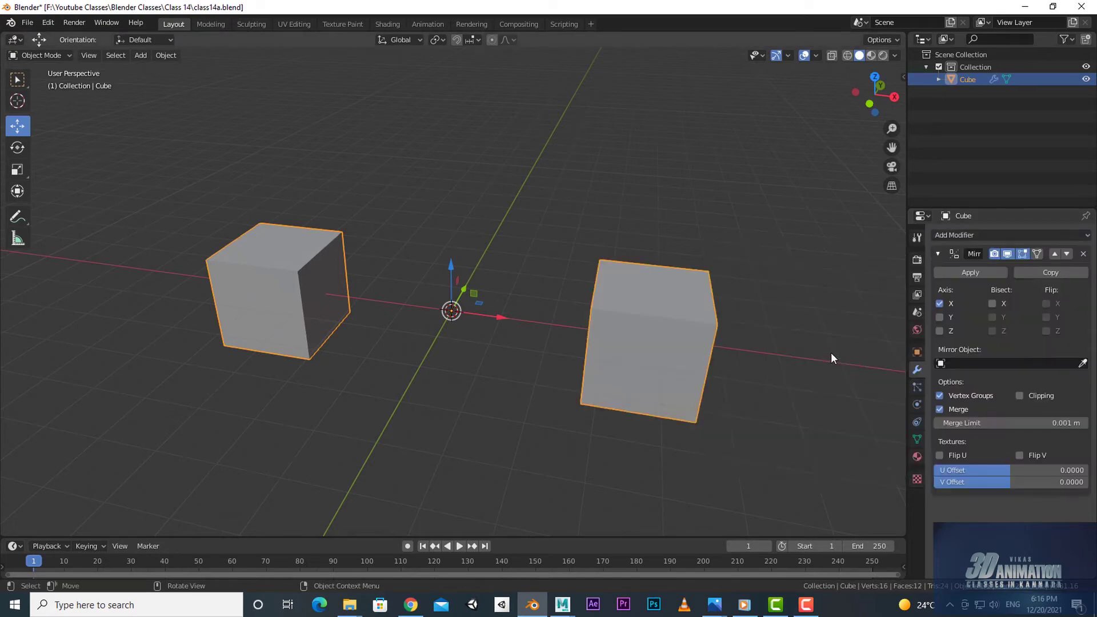
mouse_move(460, 413)
middle_mouse_down()
mouse_move(565, 411)
mouse_move(512, 412)
middle_mouse_up()
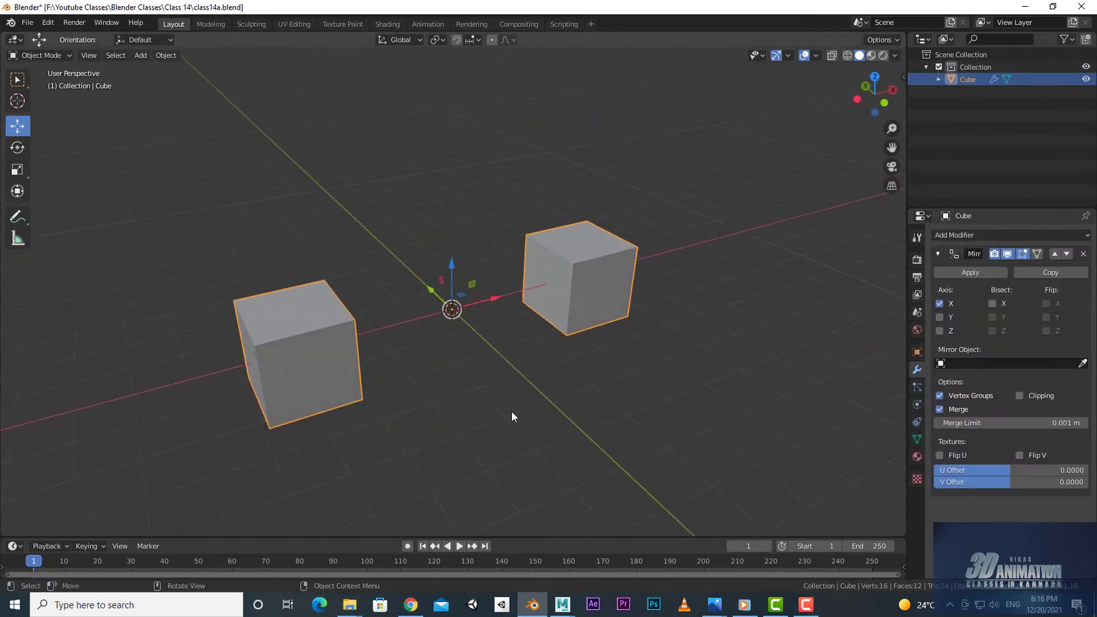
middle_click_drag(762, 376, 777, 372)
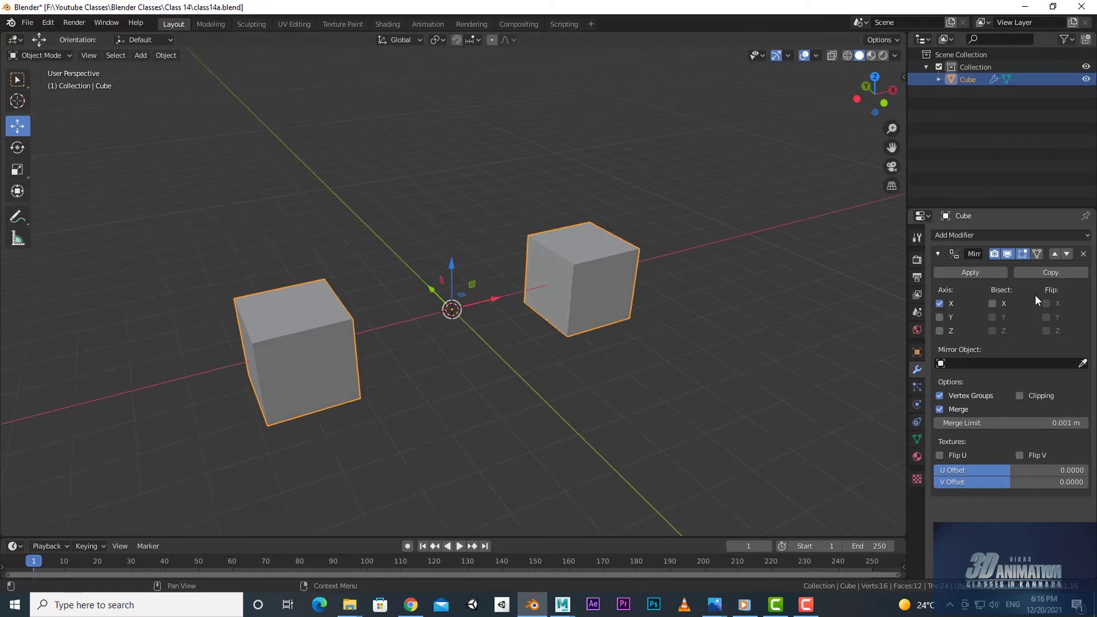
left_click(1010, 251)
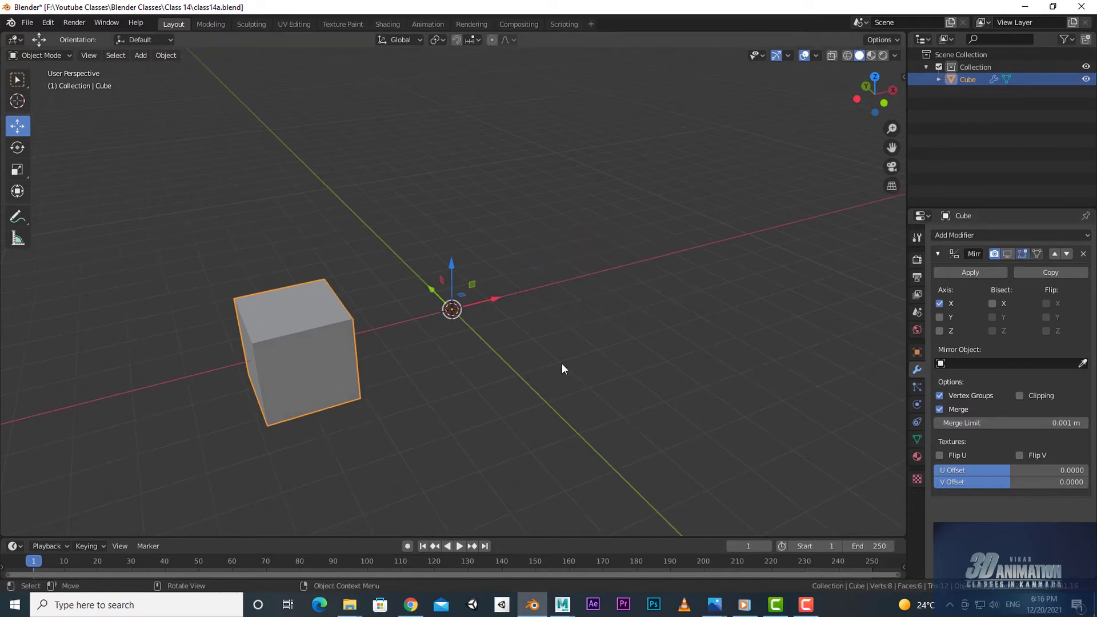
middle_click_drag(561, 362, 492, 365)
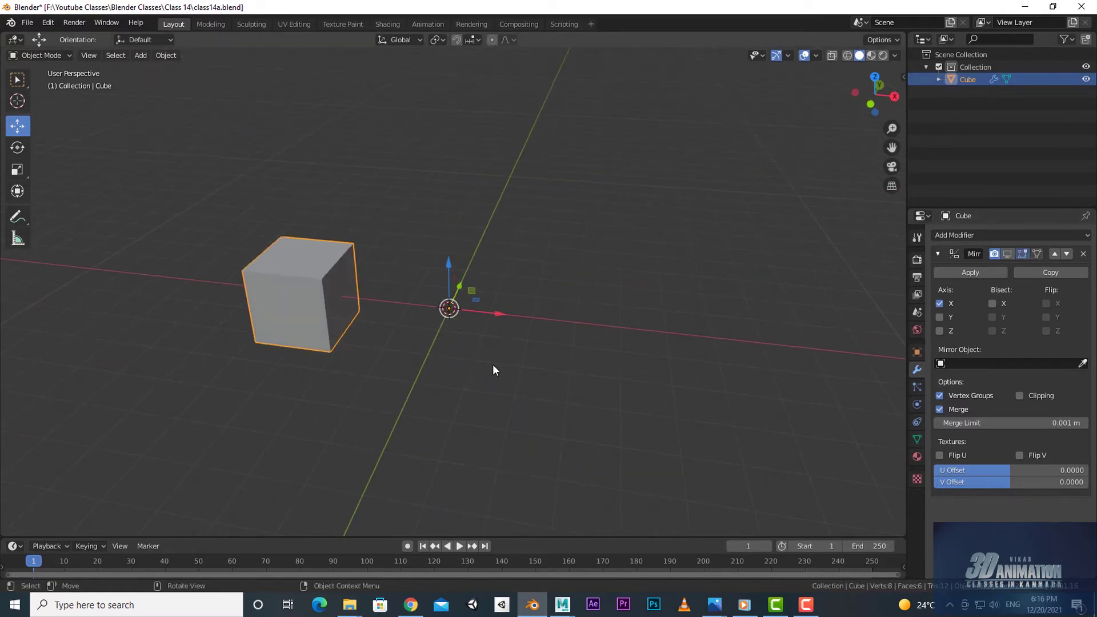
left_click(1006, 255)
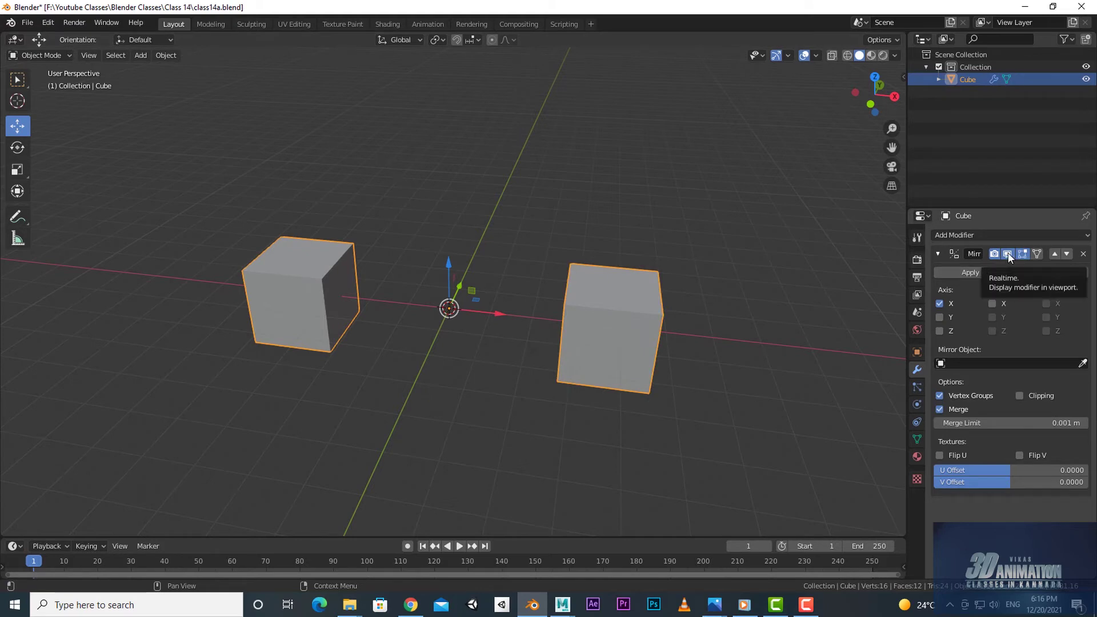
left_click(993, 253)
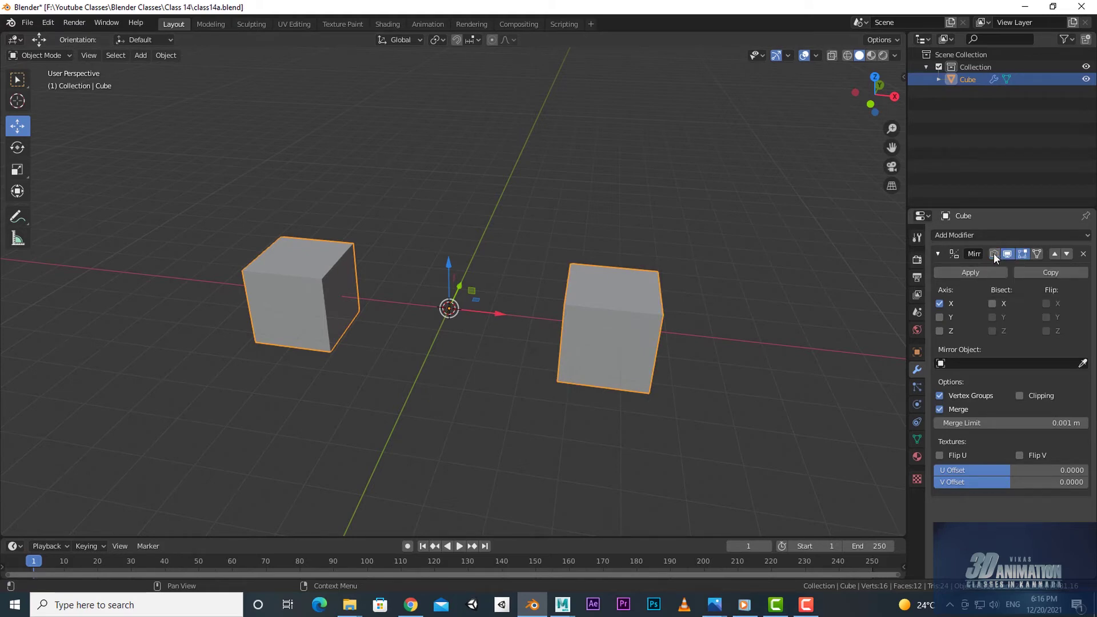
left_click(992, 254)
middle_click_drag(885, 313, 693, 410)
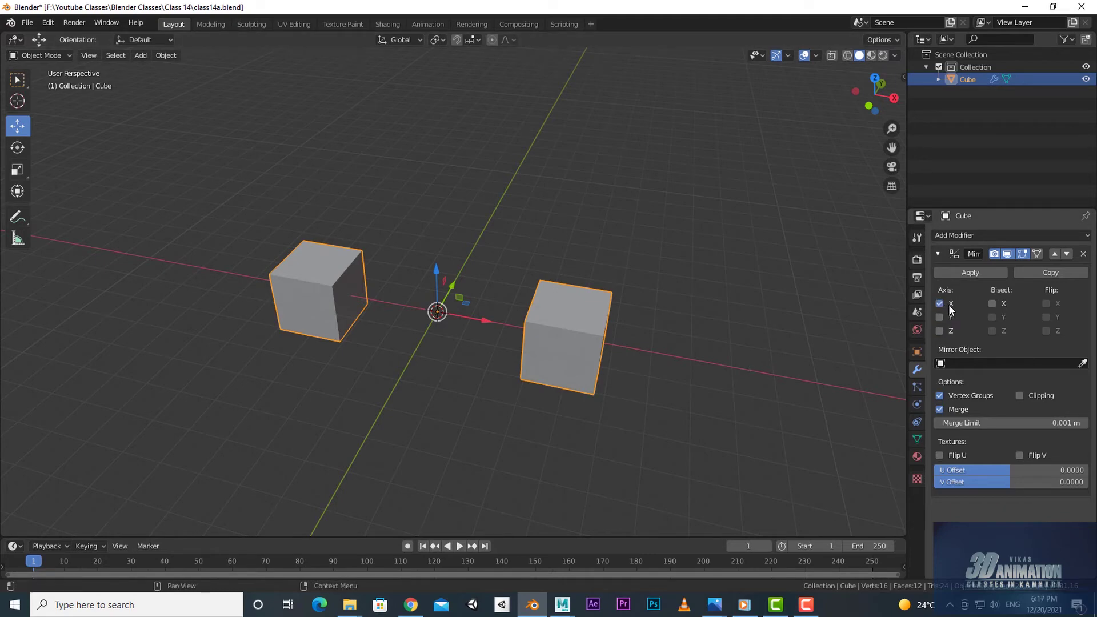
middle_click_drag(821, 381, 856, 371)
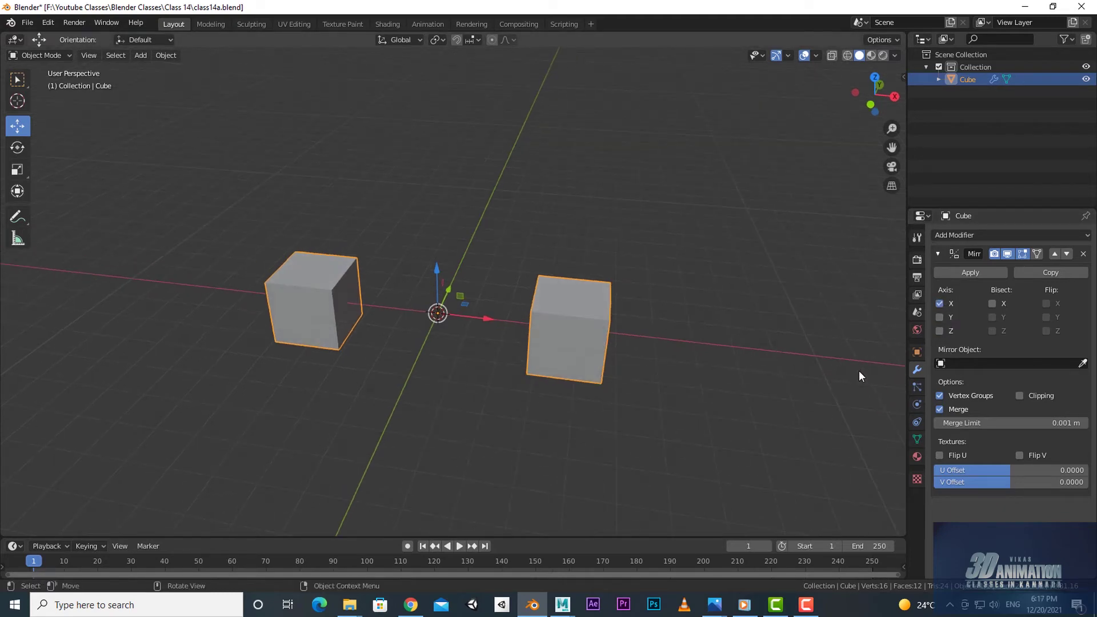
left_click(941, 316)
mouse_move(763, 352)
middle_mouse_down()
mouse_move(811, 343)
mouse_move(822, 326)
mouse_move(644, 386)
mouse_move(624, 434)
mouse_move(695, 367)
mouse_move(623, 392)
mouse_move(607, 422)
mouse_move(616, 437)
mouse_move(557, 403)
mouse_move(548, 352)
middle_mouse_up()
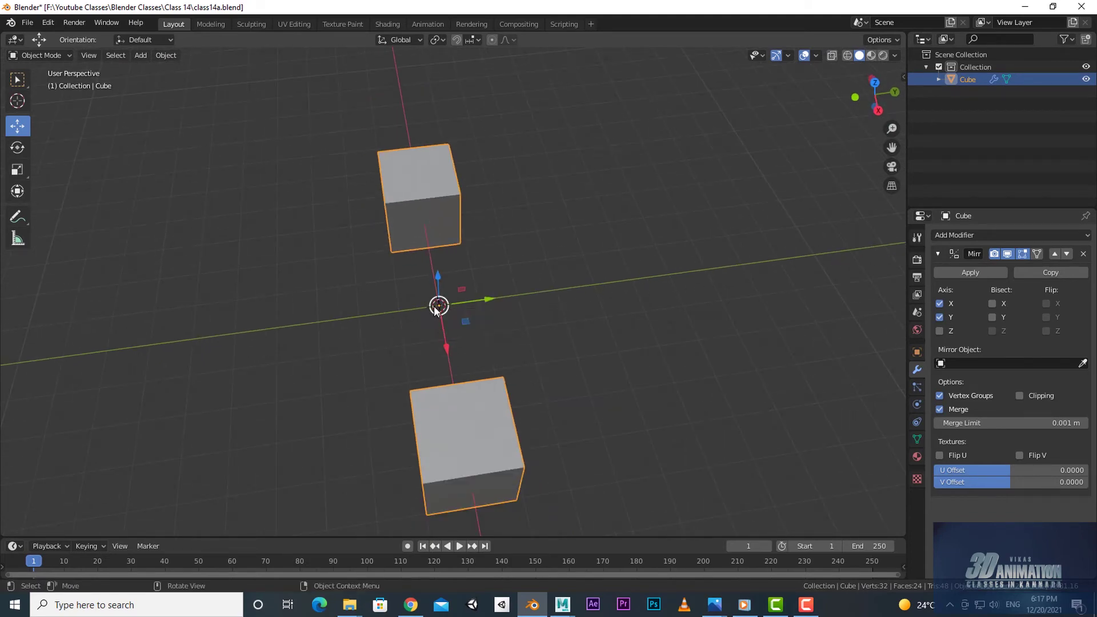
mouse_move(417, 211)
middle_mouse_down()
mouse_move(429, 249)
mouse_move(384, 194)
middle_mouse_up()
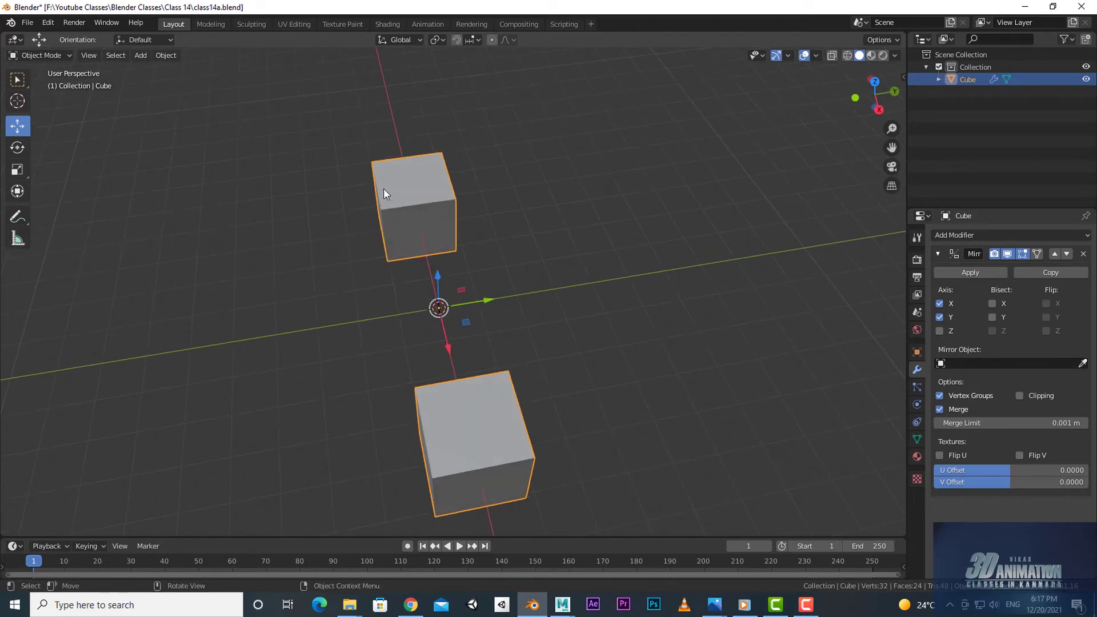
middle_click_drag(510, 346, 540, 340)
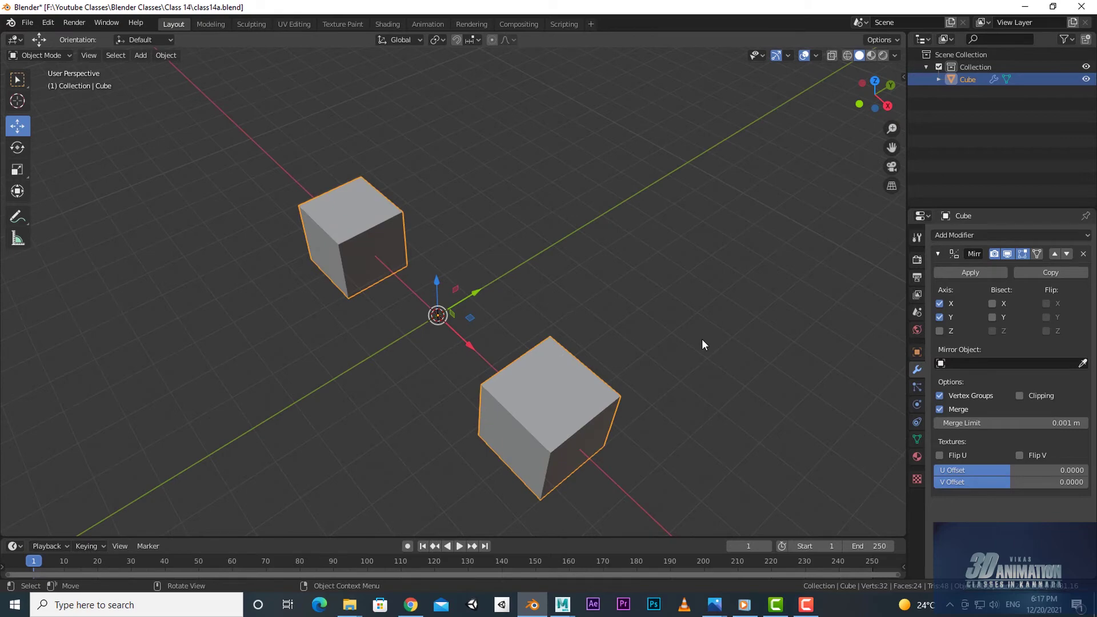
Move the cube mesh out along Y, enable Mirror Z and raise it, giving eight cubes.
key("Tab")
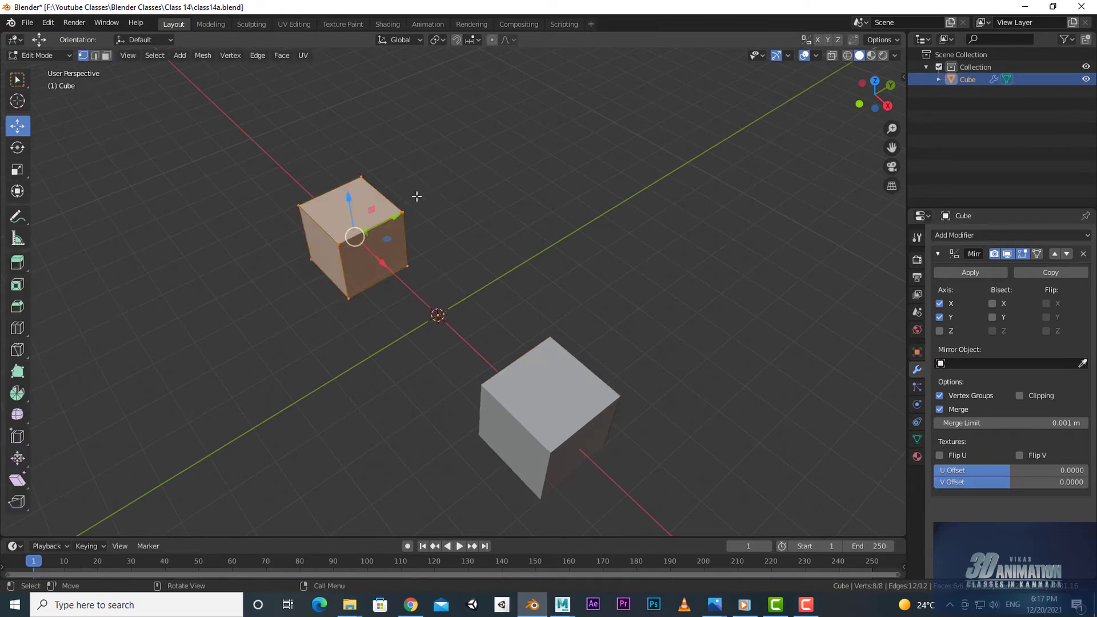
left_click_drag(396, 219, 484, 270)
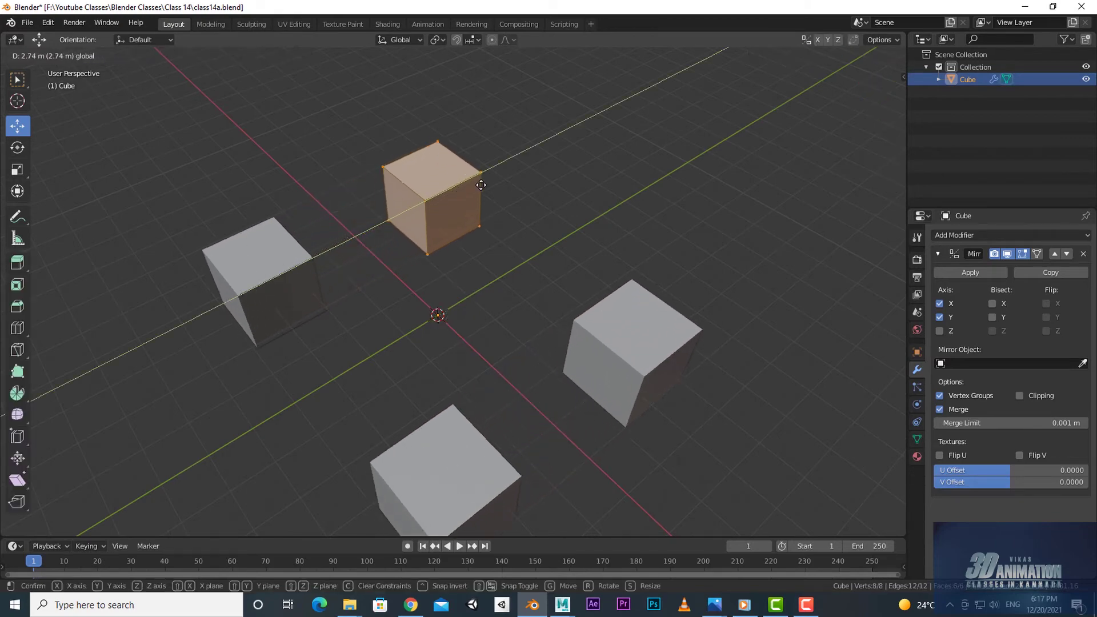
mouse_move(484, 270)
middle_mouse_down()
mouse_move(481, 319)
mouse_move(541, 309)
middle_mouse_up()
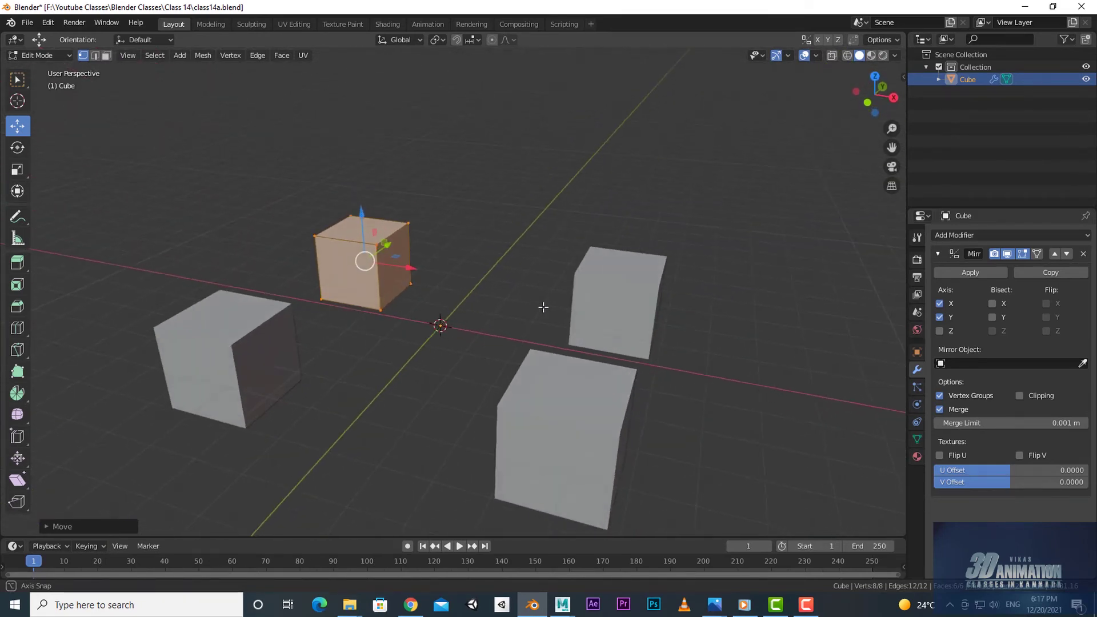
middle_click_drag(573, 351, 476, 335)
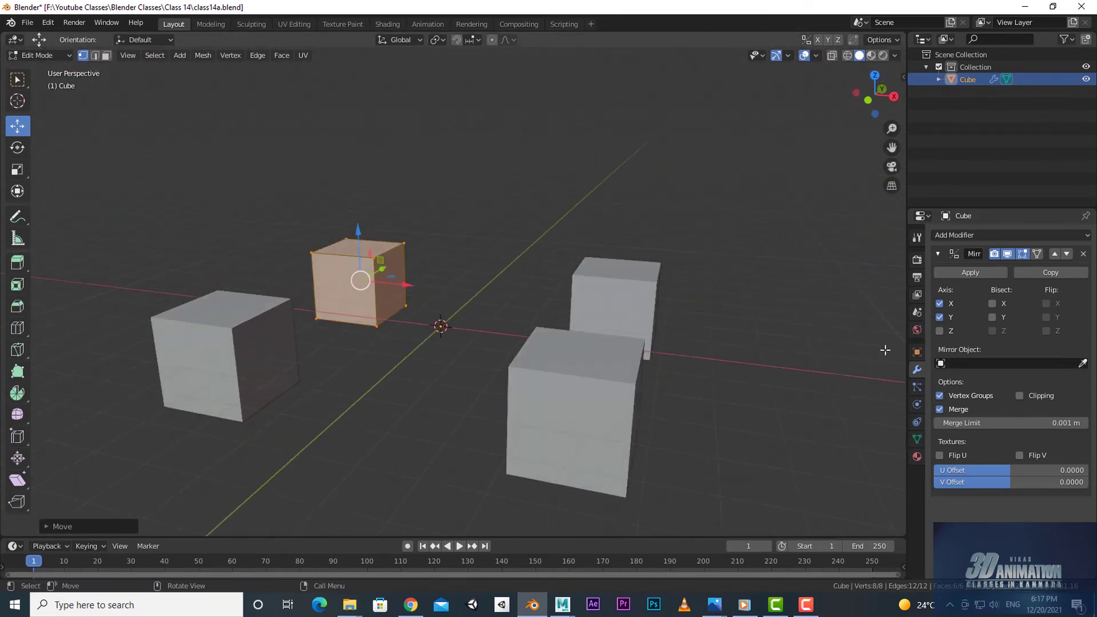
left_click(939, 330)
left_click_drag(362, 234, 362, 169)
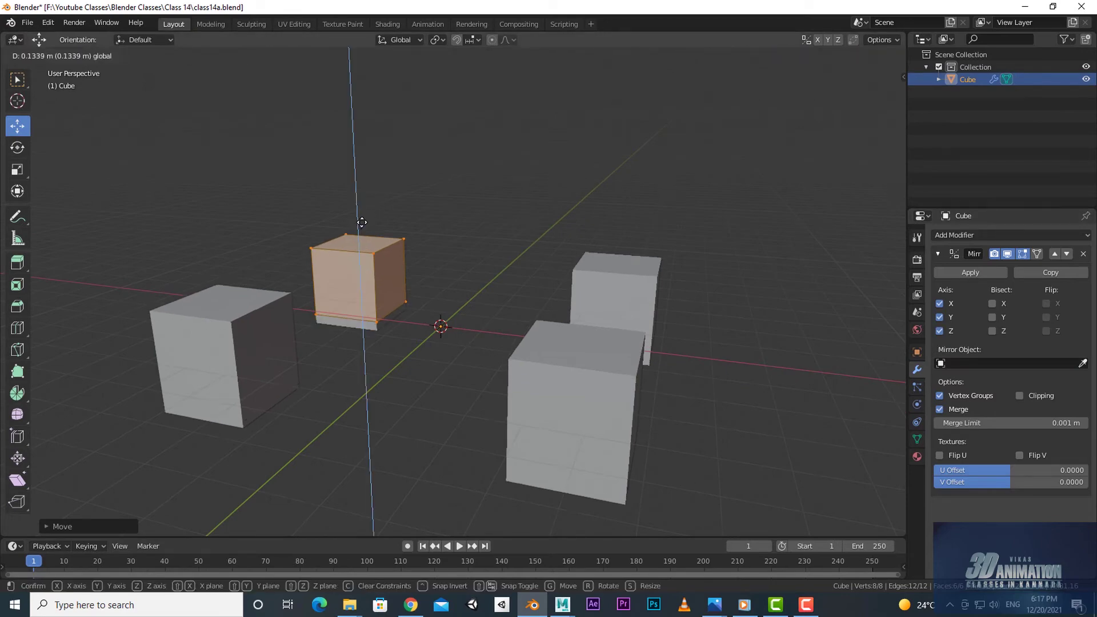
middle_click_drag(417, 330, 451, 352)
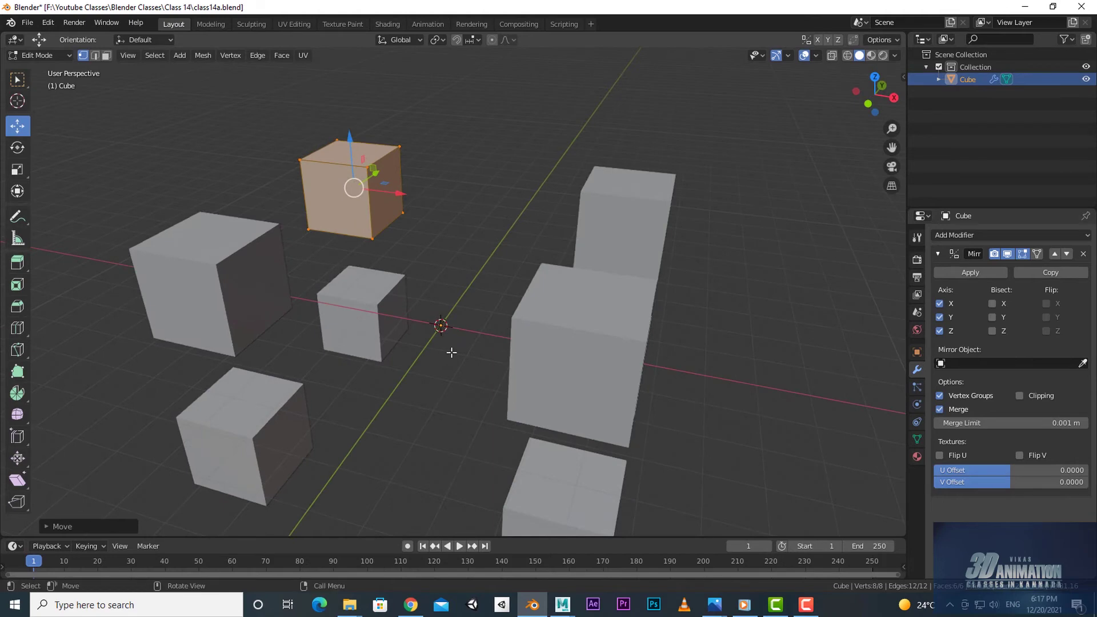
key("Tab")
scroll(483, 375, "down", 3)
mouse_move(499, 389)
middle_mouse_down("alt")
mouse_move(488, 380)
mouse_move(503, 354)
middle_mouse_up("alt")
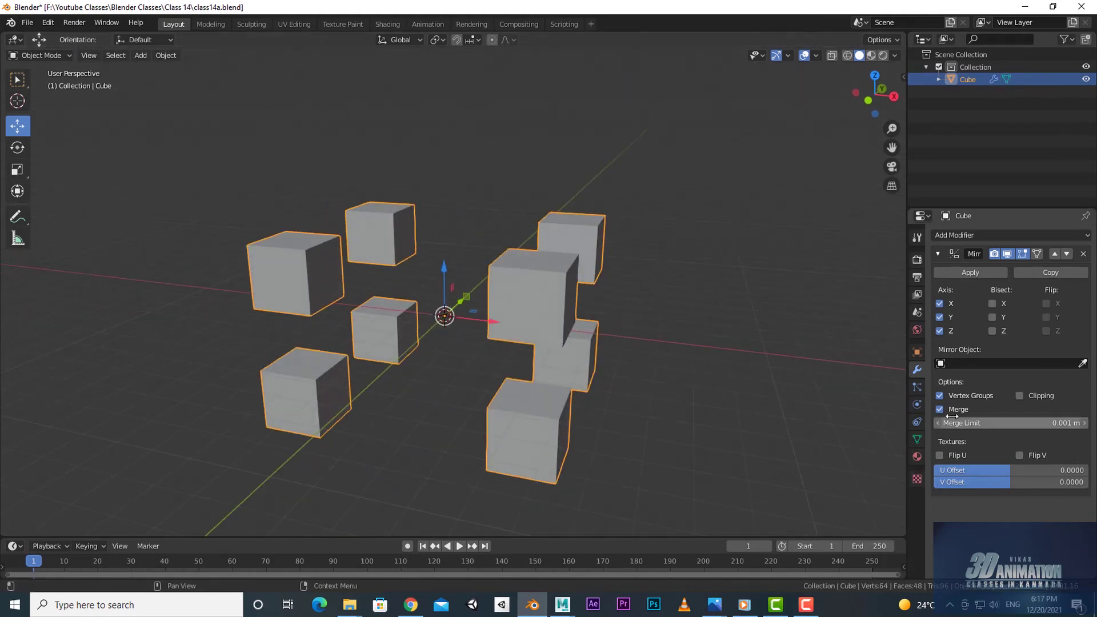
Untick Z and Y in the Mirror modifier so only X mirroring remains, then deselect everything.
left_click(939, 331)
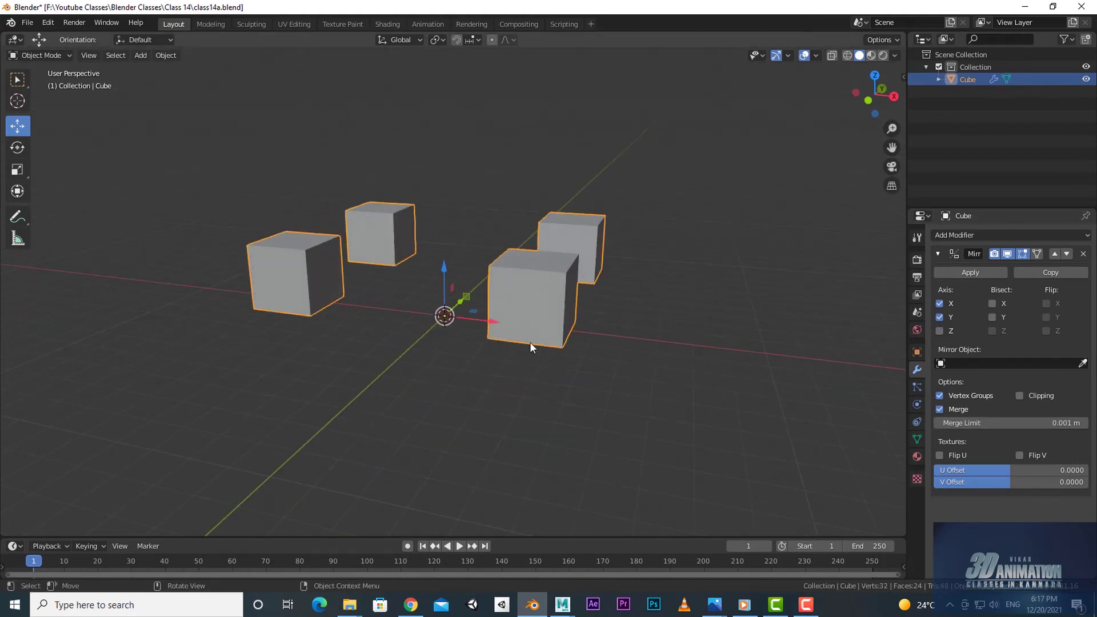
left_click(939, 317)
mouse_move(604, 321)
middle_mouse_down()
mouse_move(601, 243)
mouse_move(573, 377)
mouse_move(544, 405)
mouse_move(597, 344)
mouse_move(550, 358)
mouse_move(571, 359)
middle_mouse_up()
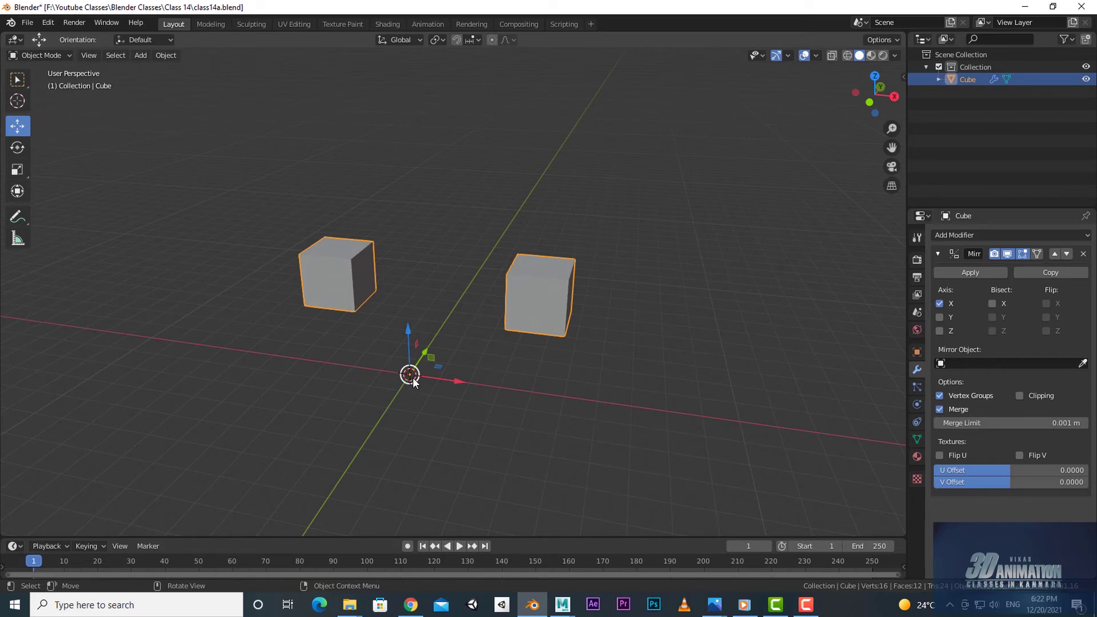
mouse_move(413, 377)
middle_mouse_down()
mouse_move(457, 404)
mouse_move(491, 351)
mouse_move(548, 354)
middle_mouse_up()
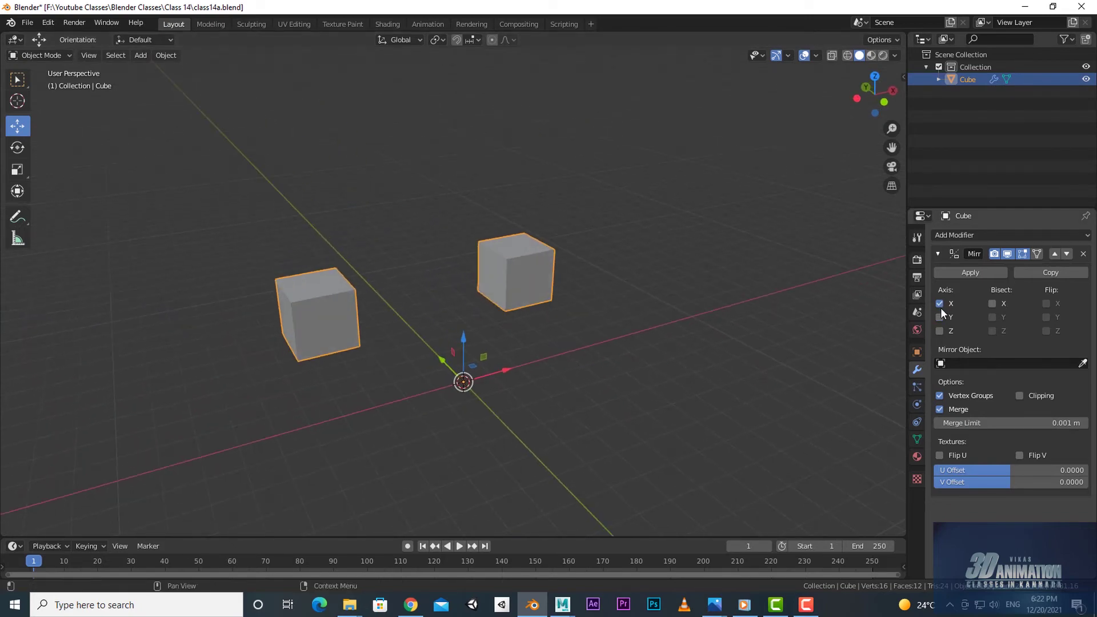
middle_click_drag(660, 407, 598, 395)
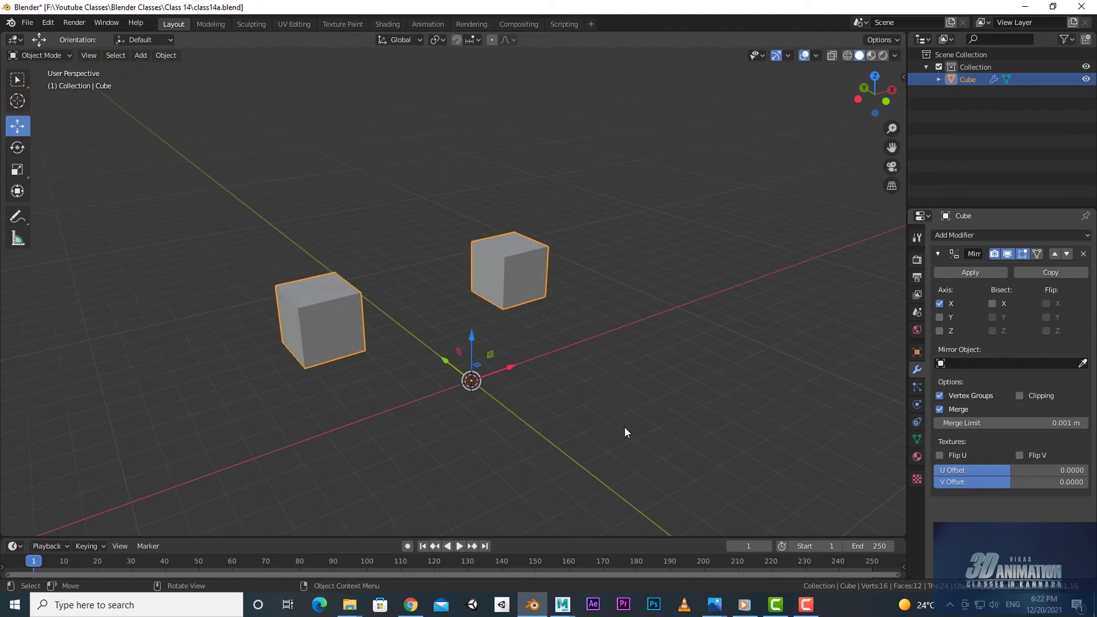
middle_click_drag(625, 427, 514, 431)
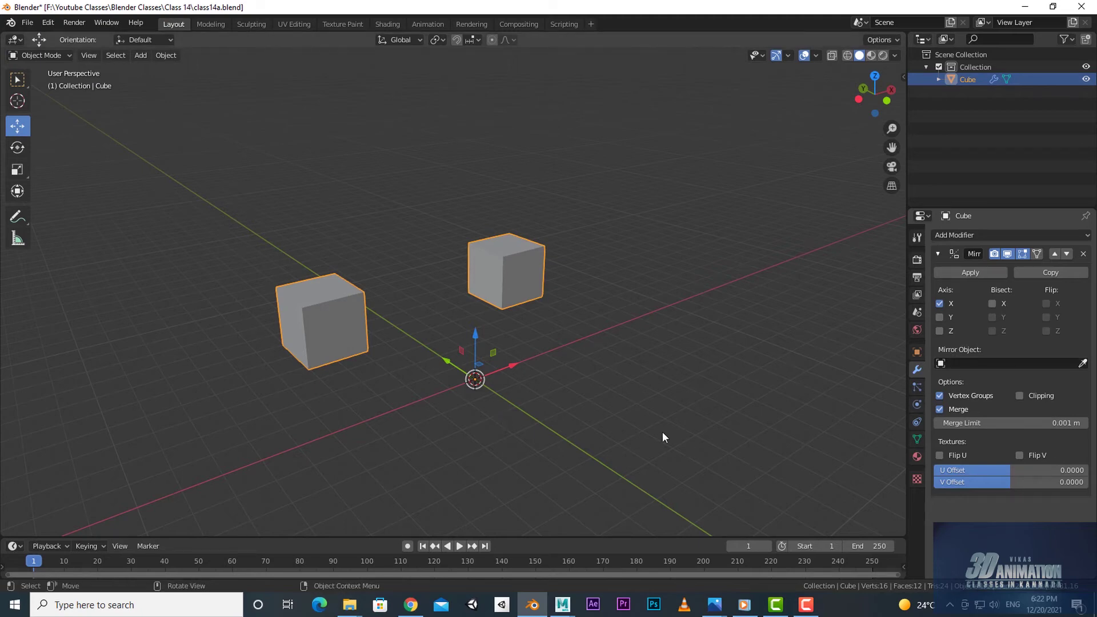
left_click(574, 368)
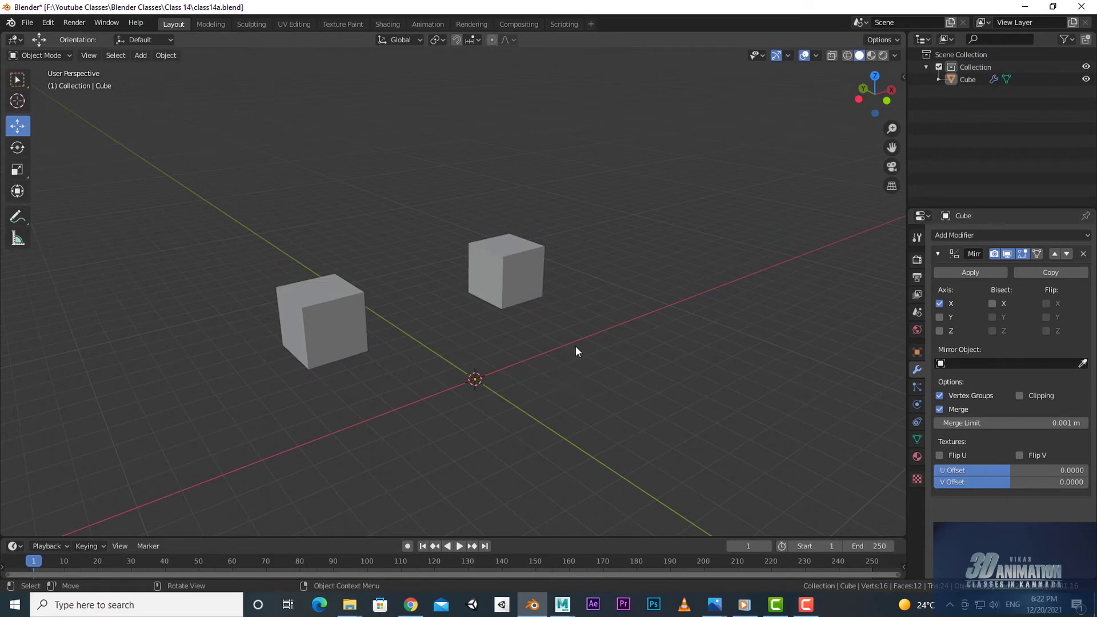
Add a UV sphere at the origin, scale it down to about 0.71, and reselect the cube.
key("shift+a")
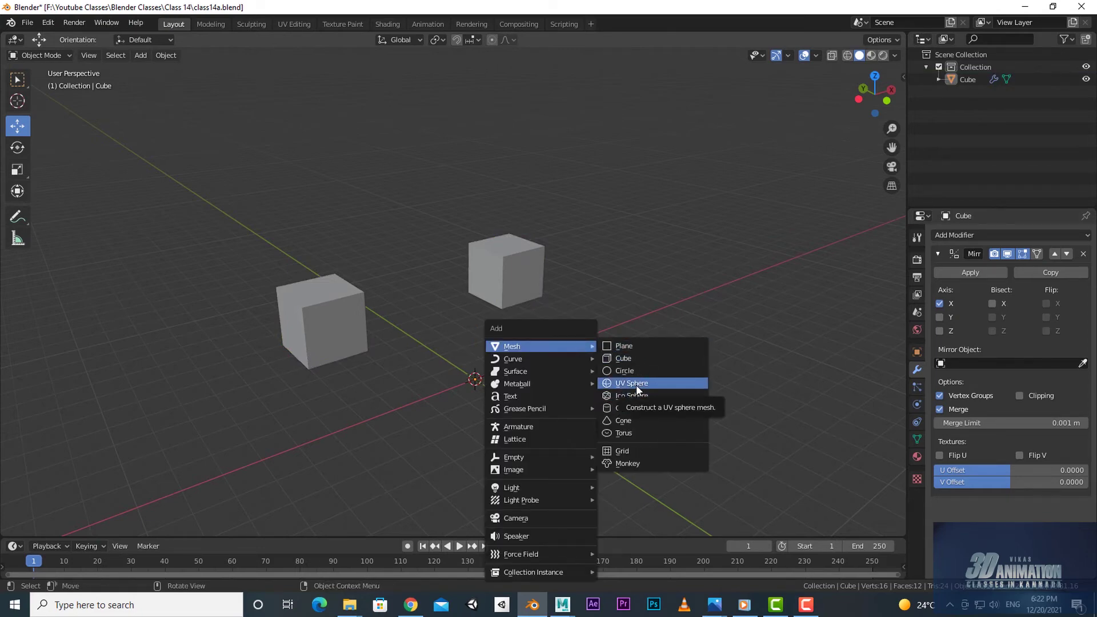
left_click(636, 384)
key("s")
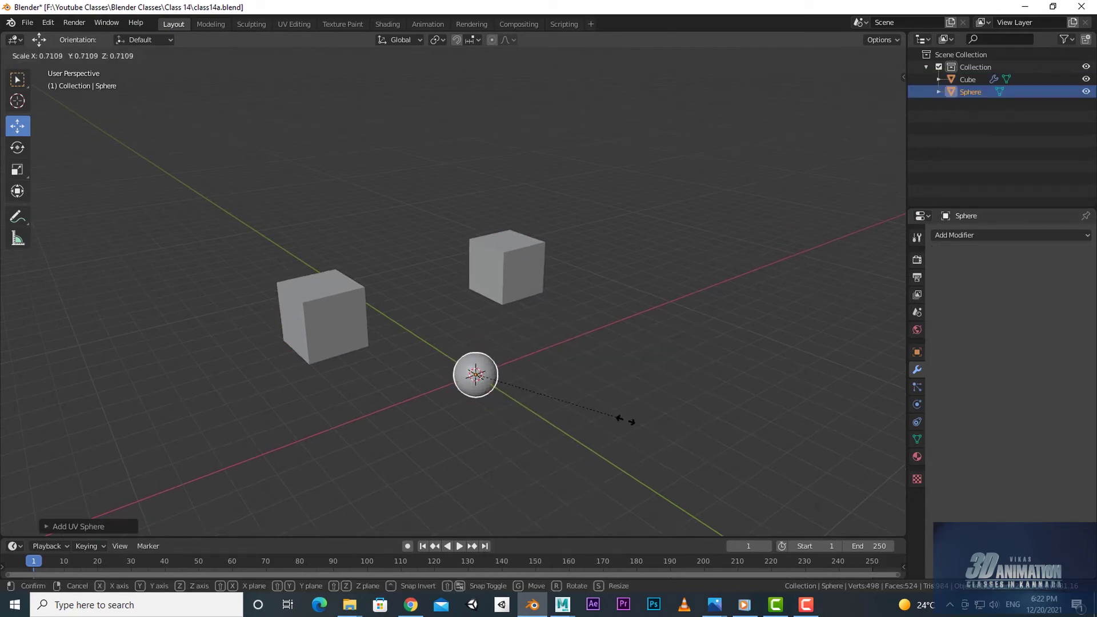
left_click(562, 426)
mouse_move(566, 439)
middle_mouse_down()
mouse_move(584, 399)
mouse_move(276, 331)
middle_mouse_up()
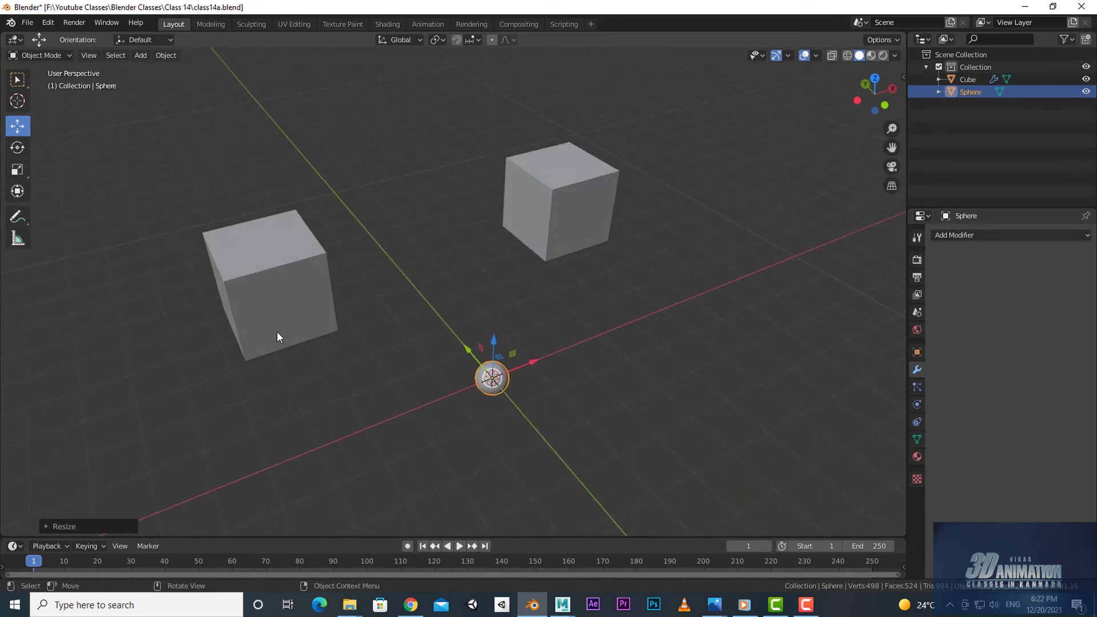
left_click(278, 331)
mouse_move(471, 434)
middle_mouse_down()
mouse_move(609, 455)
mouse_move(494, 361)
middle_mouse_up()
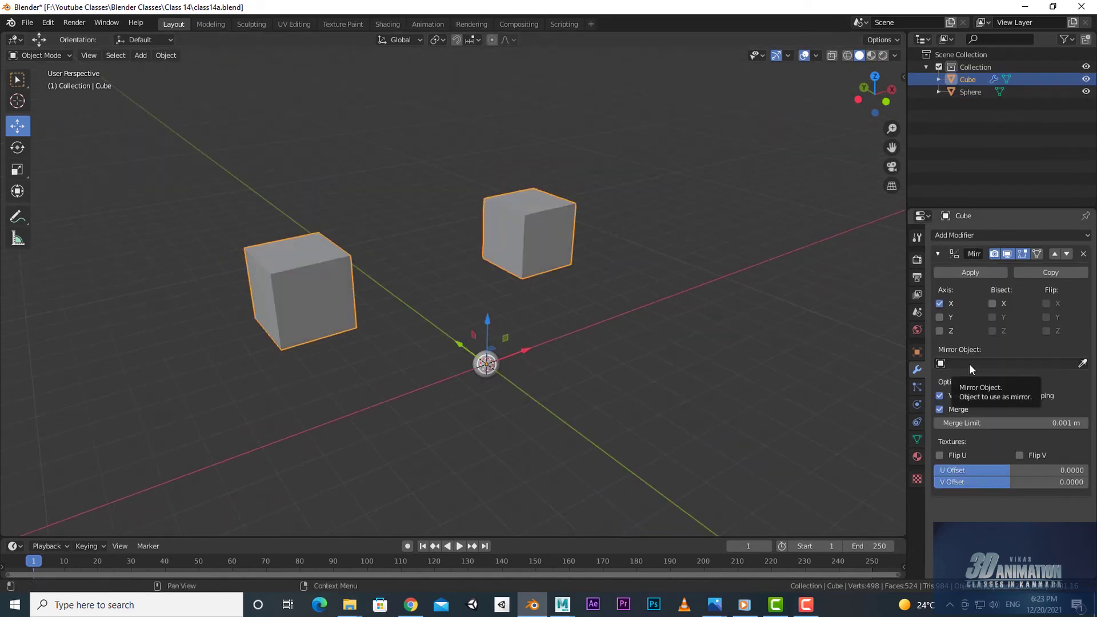
Set the Sphere as the Mirror modifier's mirror object using the eyedropper.
left_click(1082, 364)
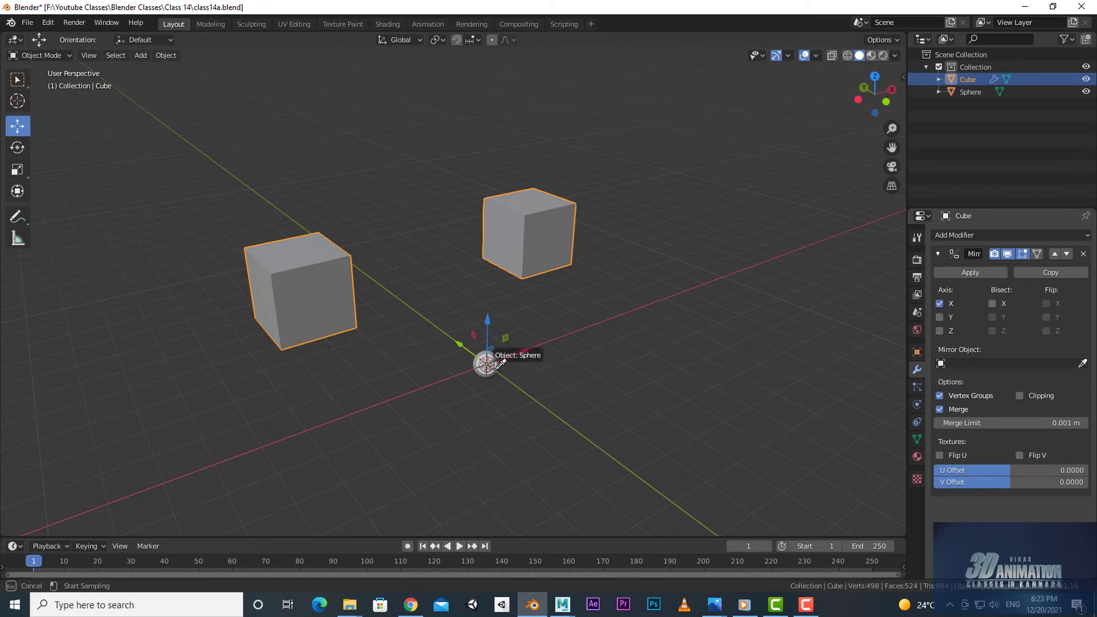
left_click(499, 363)
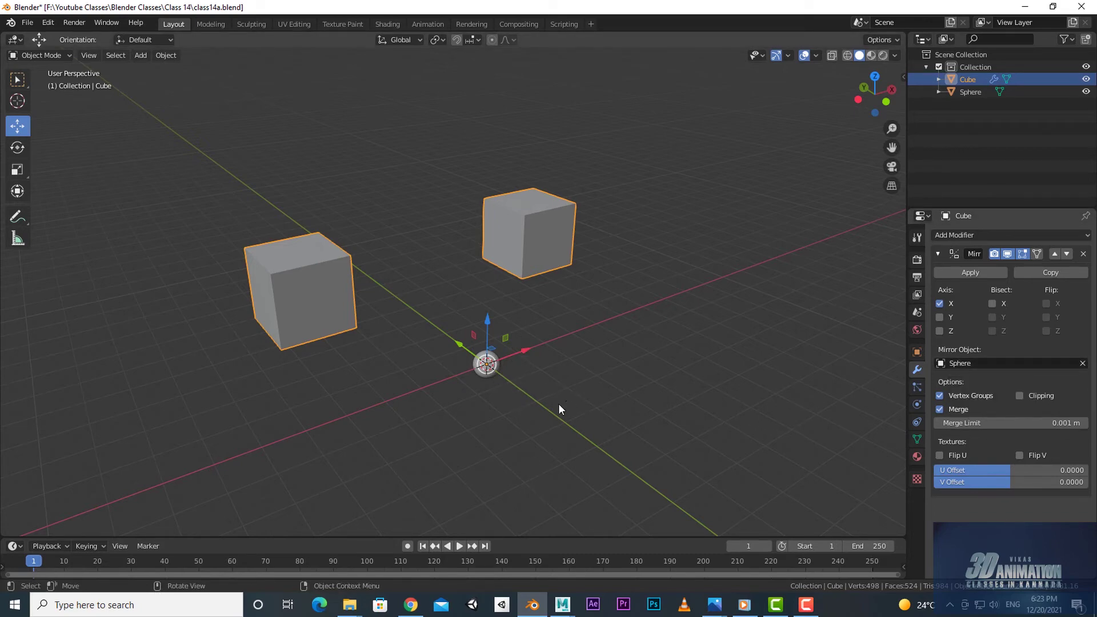
middle_click_drag(560, 404, 506, 408)
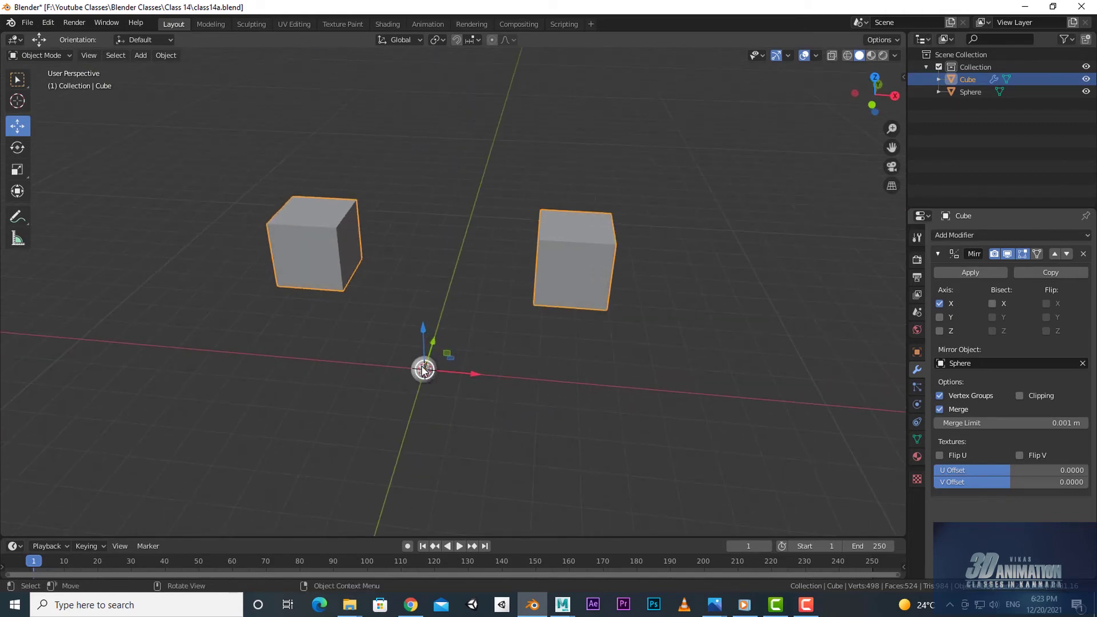
middle_click_drag(434, 448, 510, 393)
Move the sphere along X and turn Y and Z mirroring back on for the cube.
left_click(464, 376)
left_click_drag(521, 353, 576, 338)
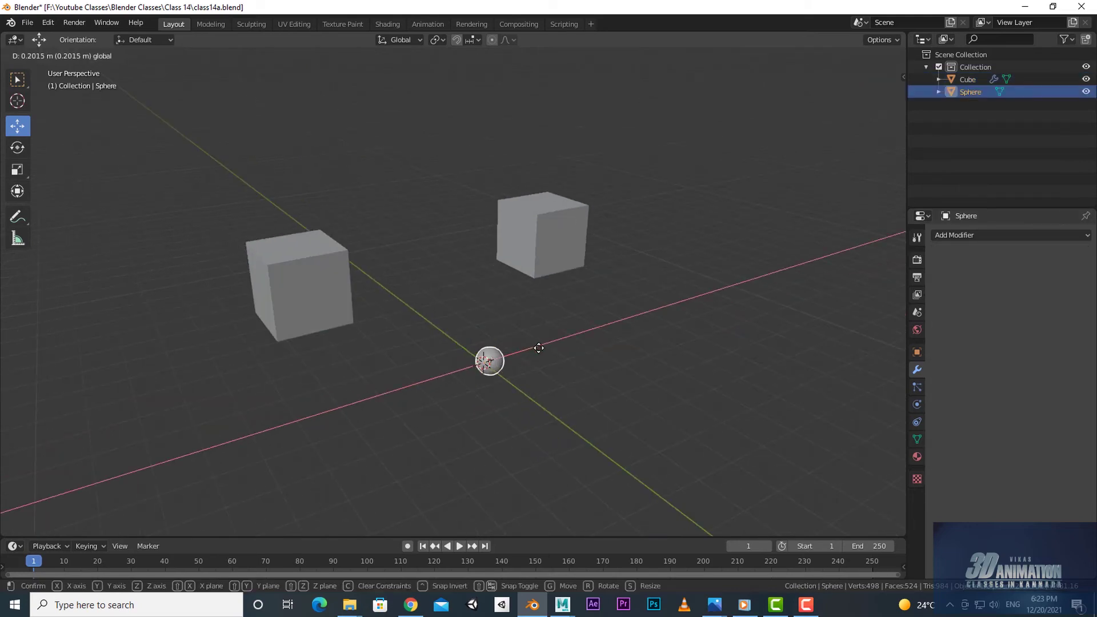
middle_click_drag(577, 340, 587, 405)
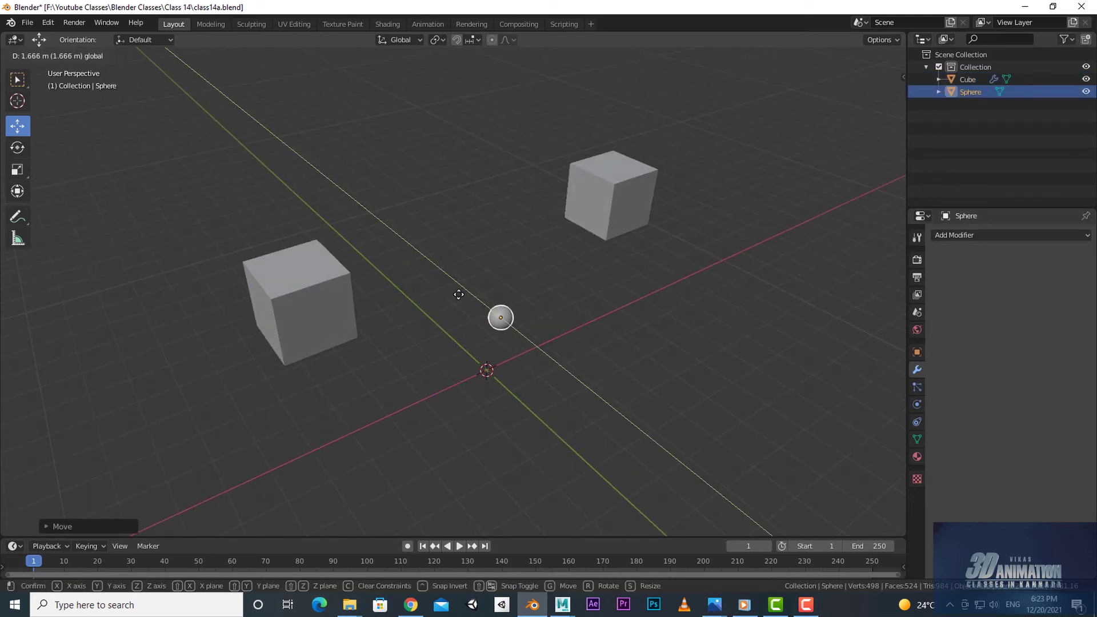
mouse_move(503, 328)
middle_mouse_down()
mouse_move(446, 358)
mouse_move(356, 230)
mouse_move(451, 388)
middle_mouse_up()
left_click(356, 230)
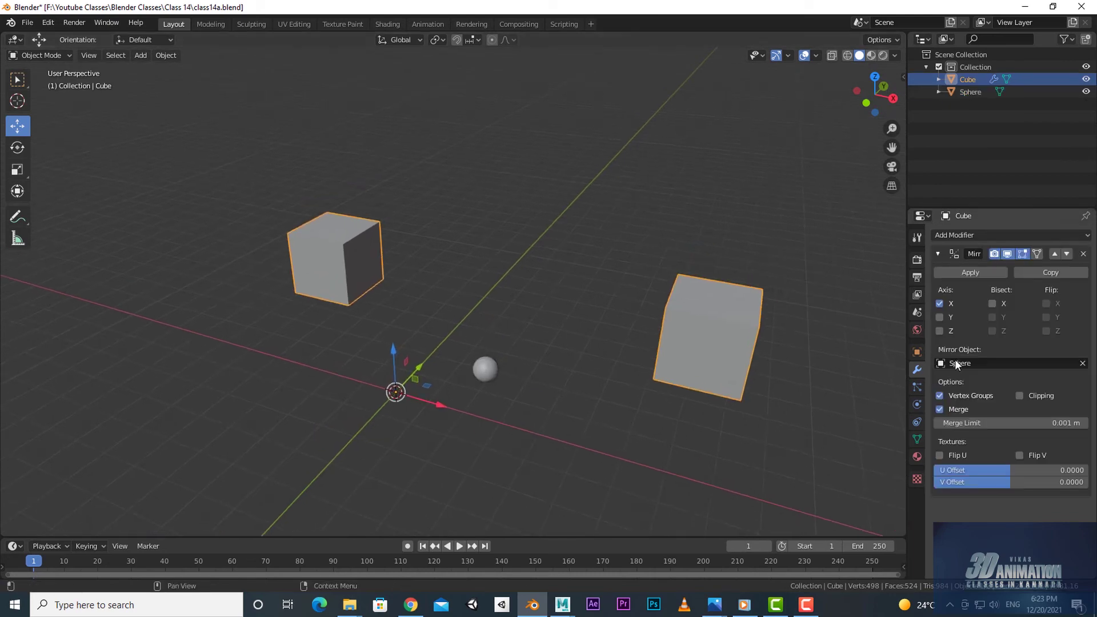
left_click(940, 317)
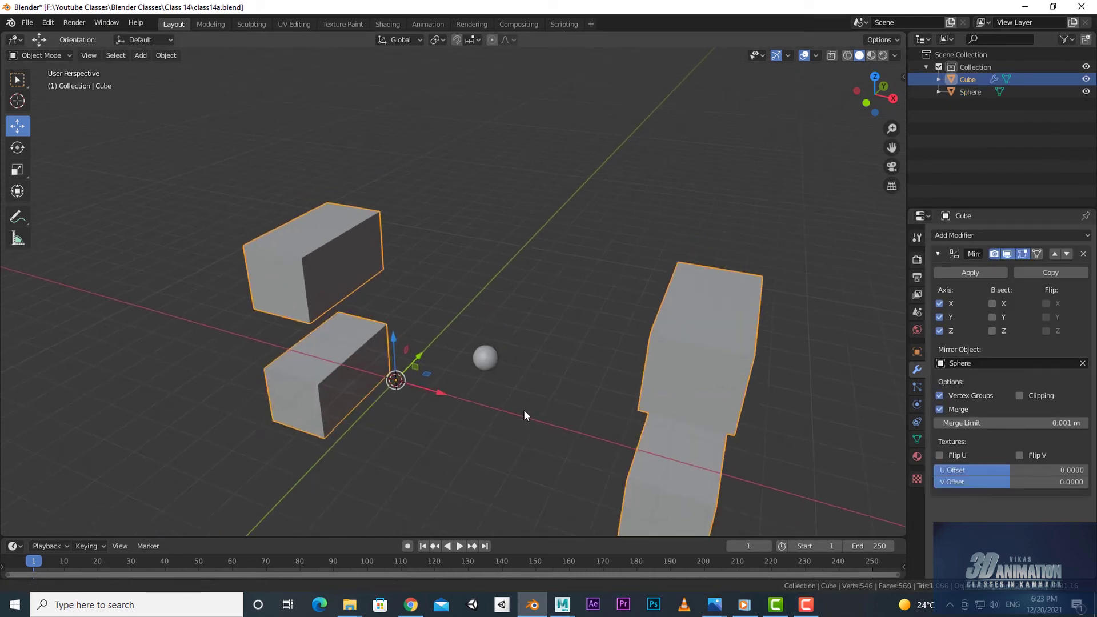
mouse_move(523, 409)
middle_mouse_down()
mouse_move(589, 417)
mouse_move(504, 319)
middle_mouse_up()
Move the sphere along Y and Z, then rotate it so the mirrored cubes swing around.
left_click(489, 316)
middle_click_drag(523, 360, 462, 315)
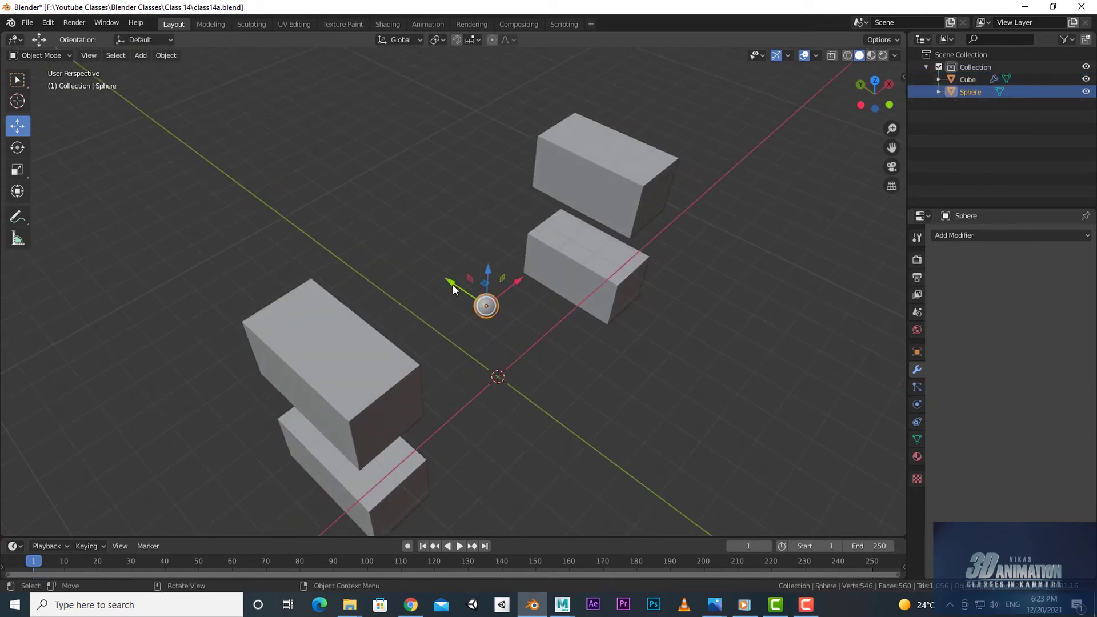
left_click_drag(453, 283, 526, 384)
mouse_move(525, 384)
middle_mouse_down()
mouse_move(491, 339)
mouse_move(484, 363)
mouse_move(502, 364)
mouse_move(455, 307)
middle_mouse_up()
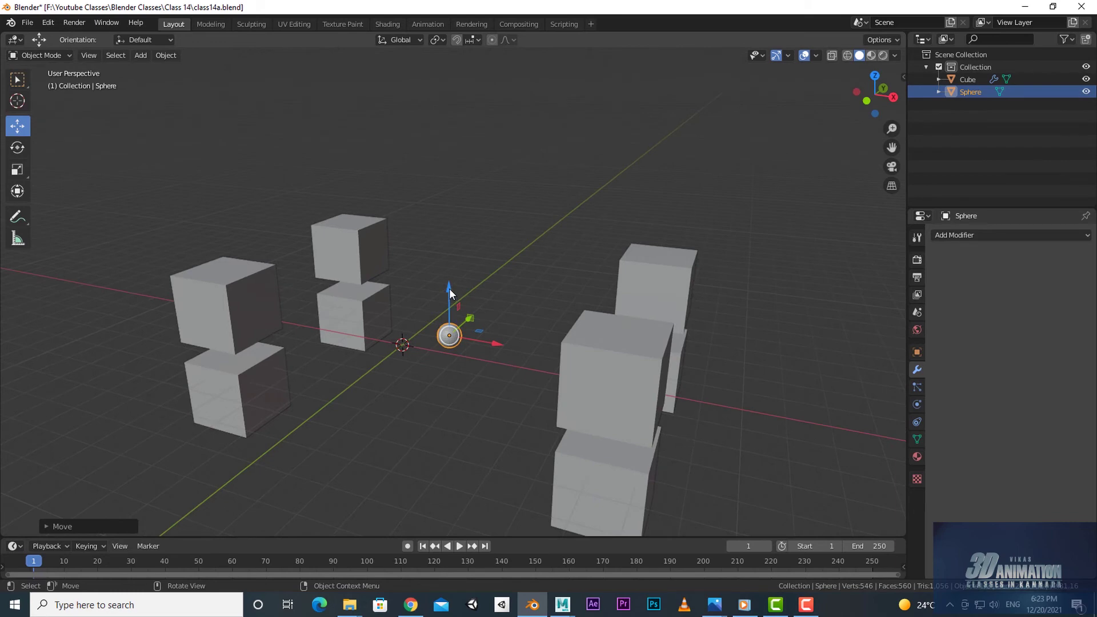
left_click_drag(449, 290, 480, 363)
middle_click_drag(480, 363, 507, 404)
left_click_drag(507, 404, 573, 307)
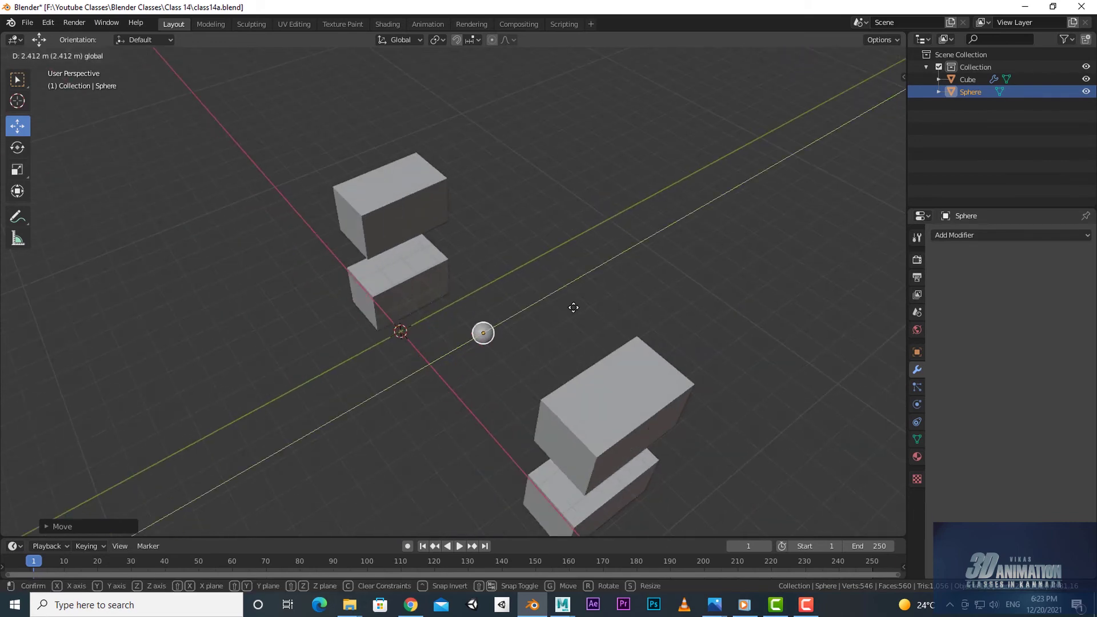
mouse_move(573, 307)
middle_mouse_down()
mouse_move(500, 334)
mouse_move(520, 406)
middle_mouse_up()
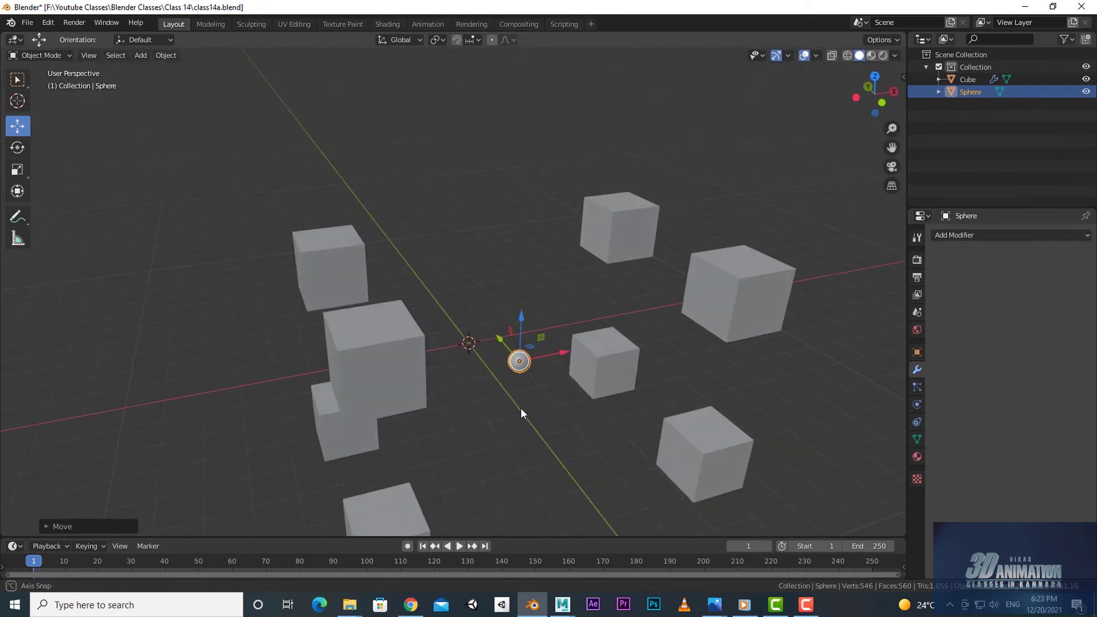
key("r")
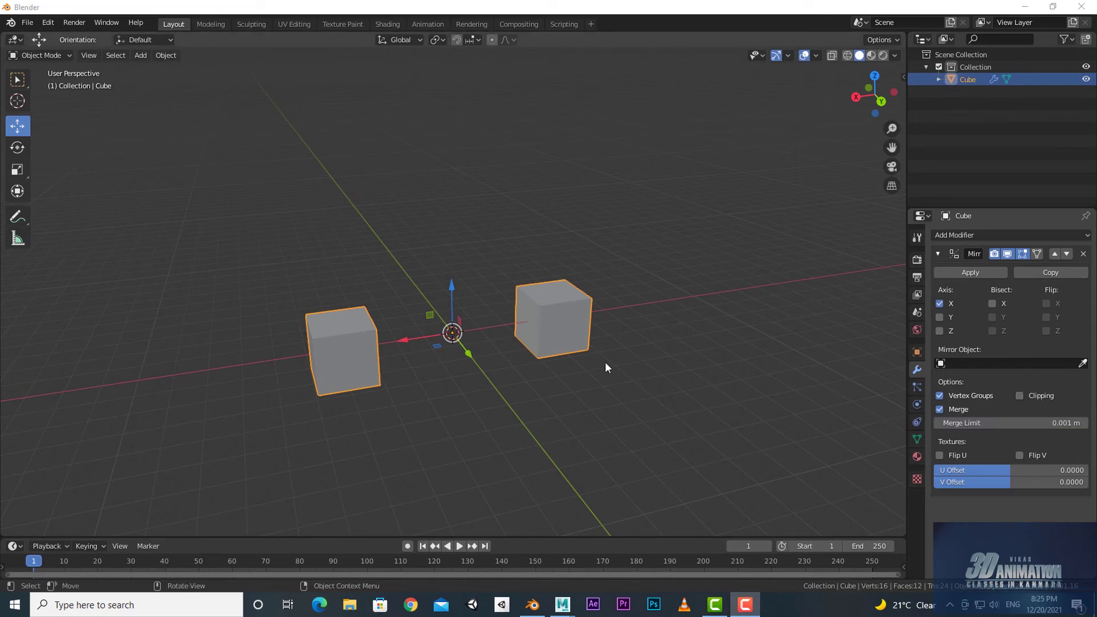
Orbit the view around the two X-mirrored cubes.
mouse_move(609, 400)
middle_mouse_down()
mouse_move(598, 435)
mouse_move(550, 418)
middle_mouse_up()
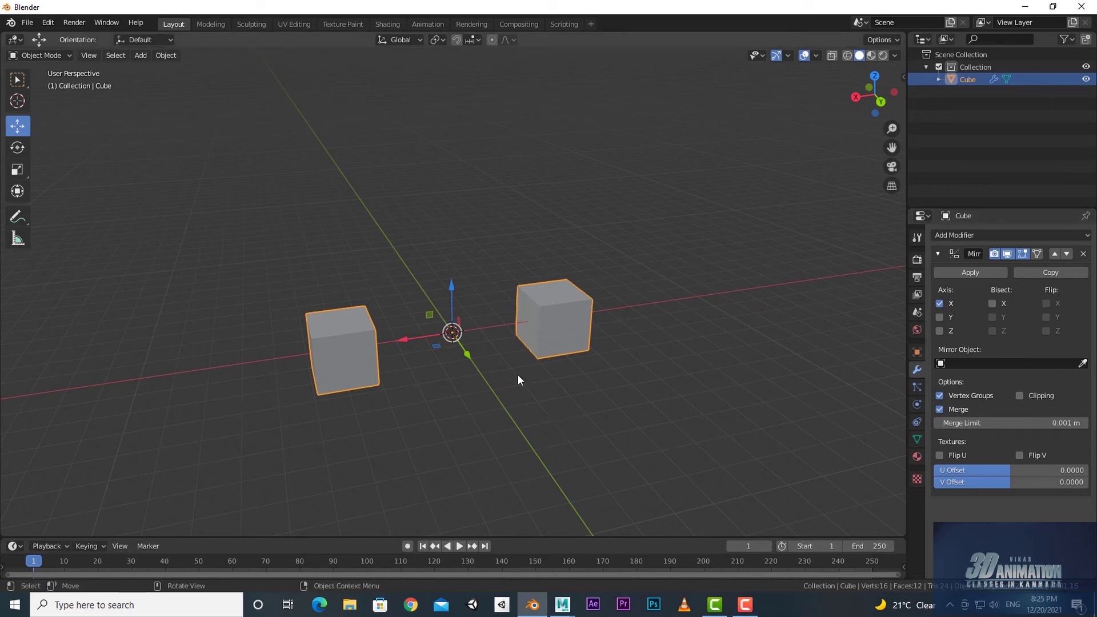
middle_click_drag(520, 377, 551, 428)
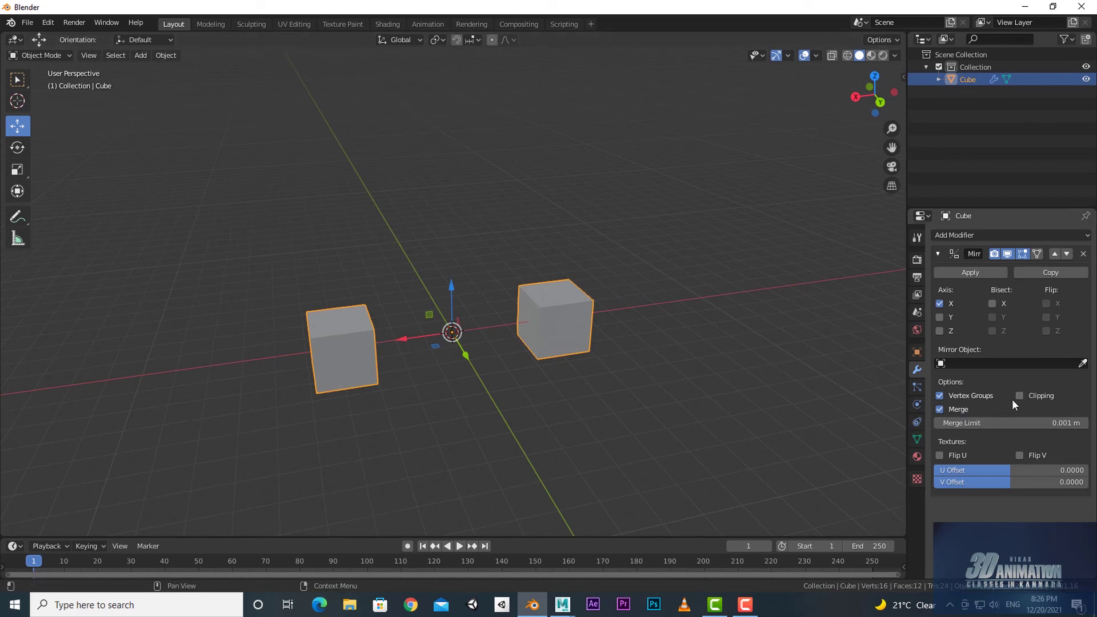
Enable mirror Clipping and, in Edit Mode, move the left cube toward the centre along X.
left_click(1019, 395)
middle_click_drag(609, 373, 609, 379, "shift")
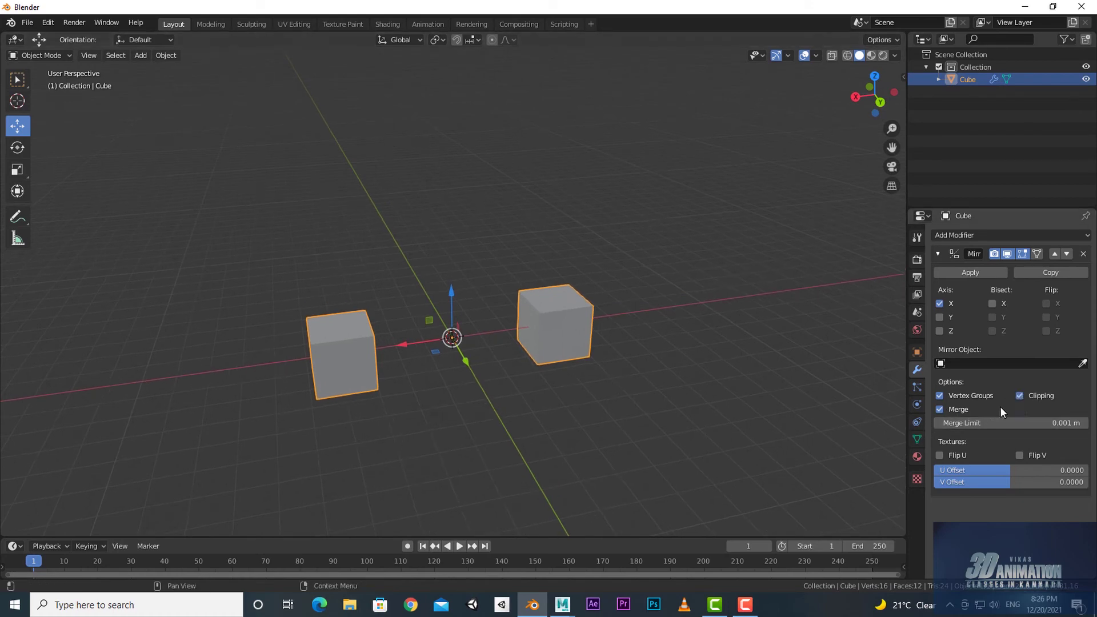
middle_click_drag(593, 436, 627, 431)
key("Tab")
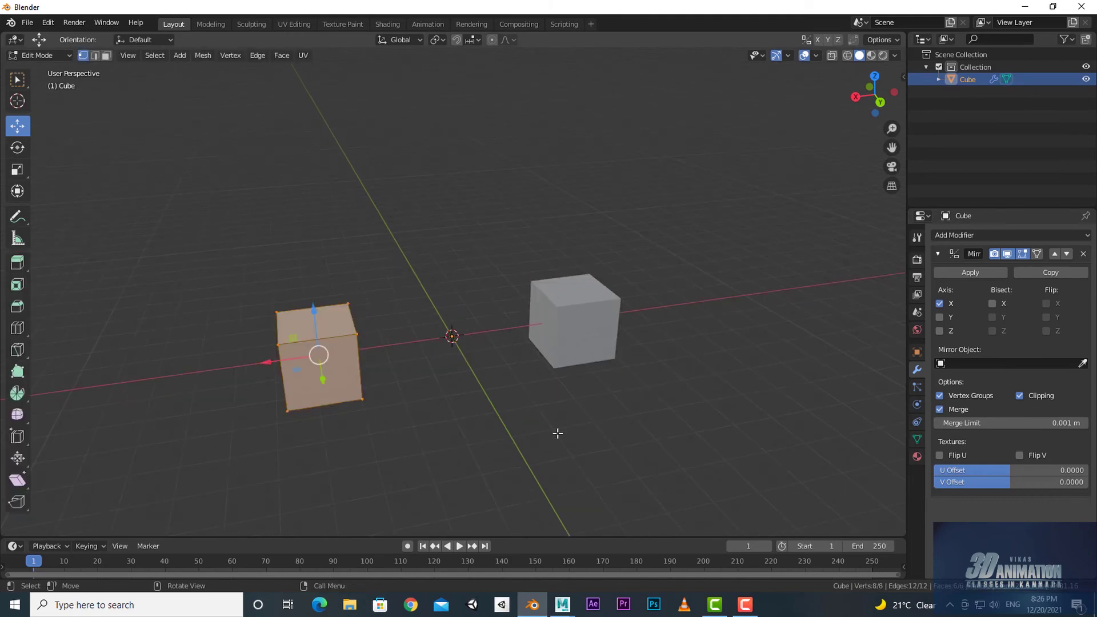
middle_click_drag(558, 436, 523, 423)
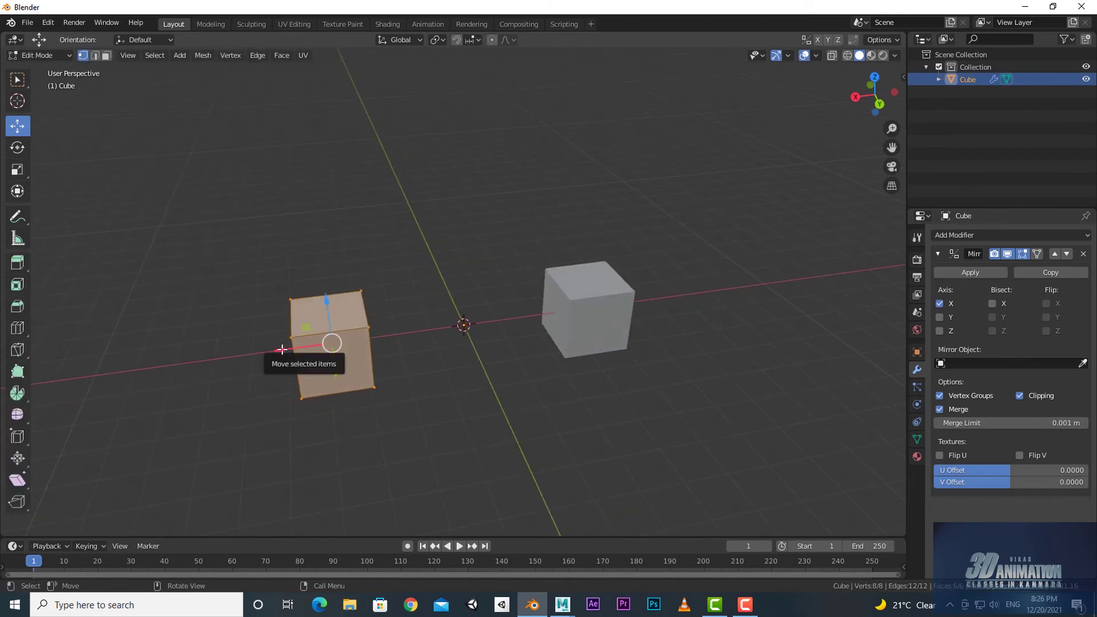
left_click_drag(283, 351, 473, 397)
middle_click_drag(473, 396, 473, 410, "shift")
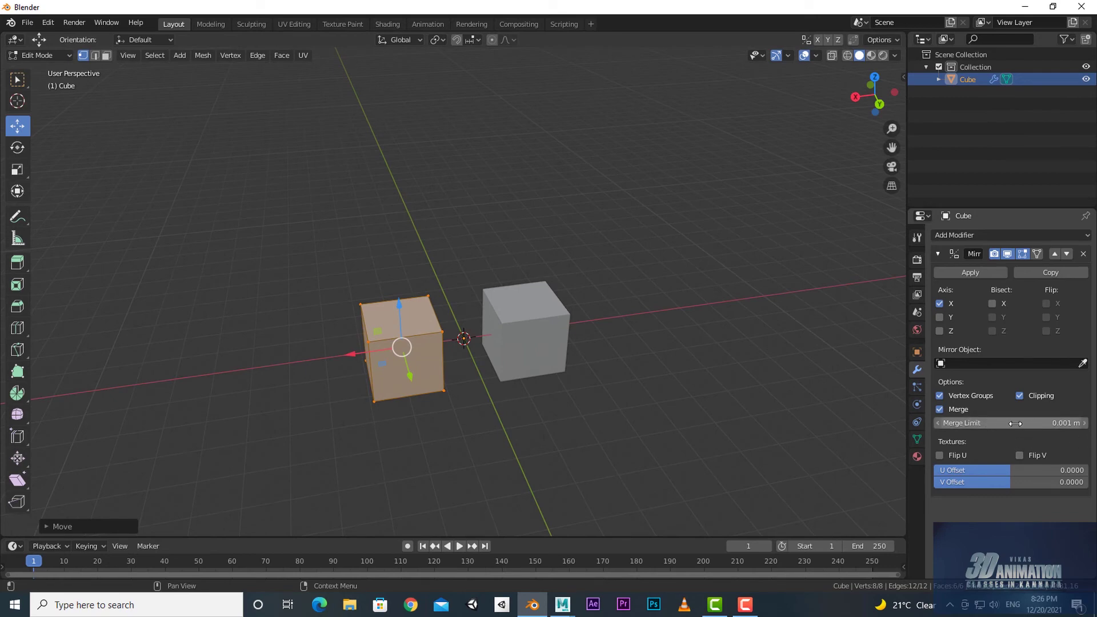
middle_click_drag(503, 428, 423, 354)
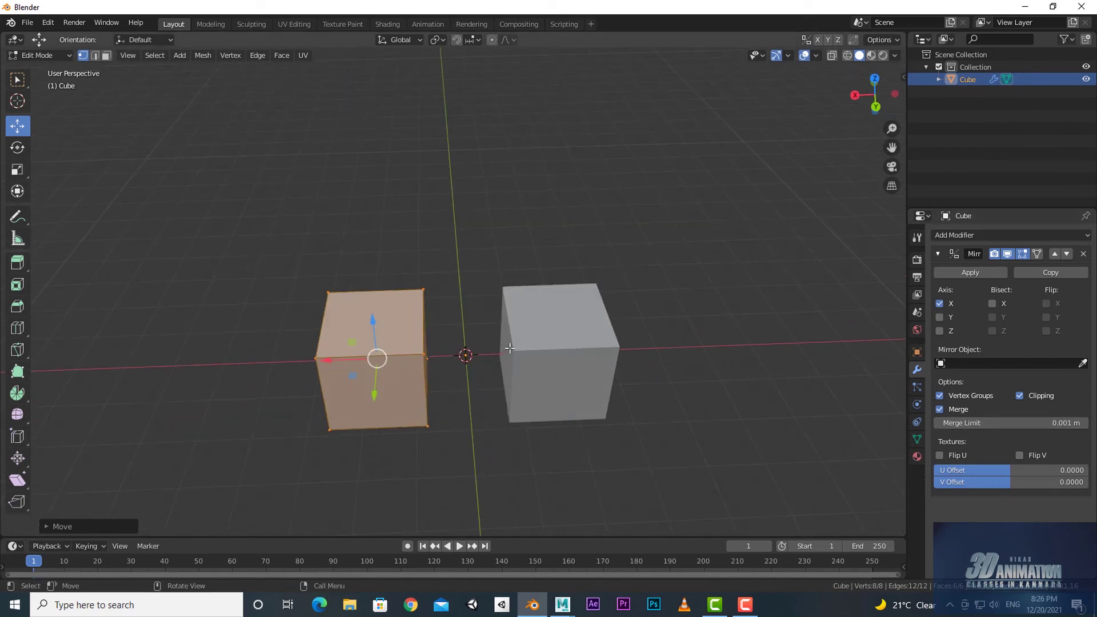
mouse_move(484, 377)
middle_mouse_down()
mouse_move(446, 351)
mouse_move(474, 368)
middle_mouse_up()
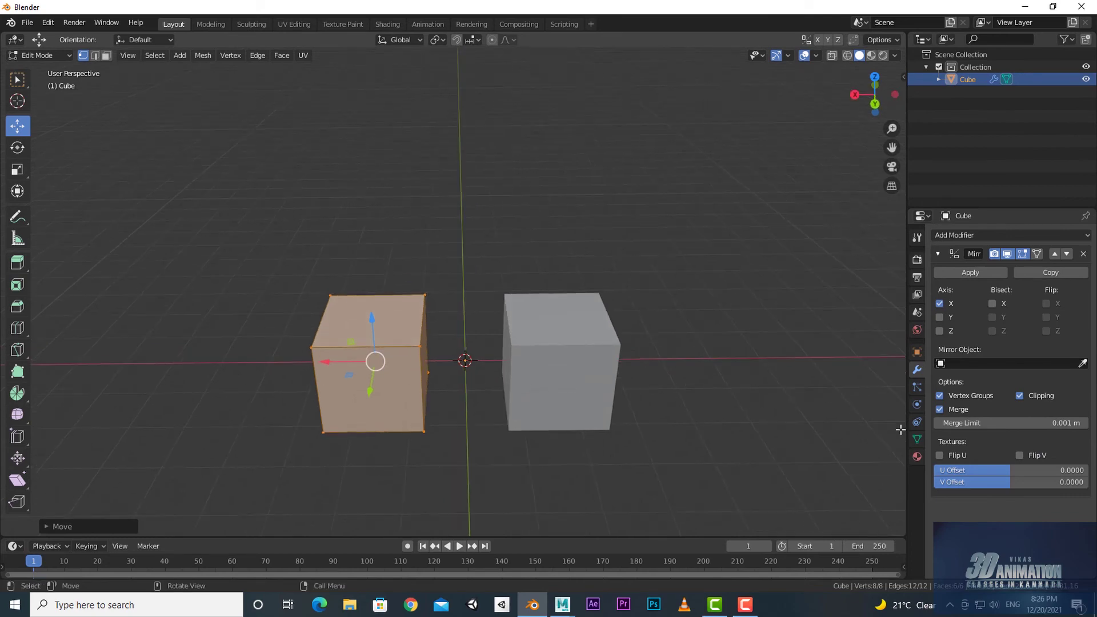
Set the Merge Limit to 0.2 m and slide the cube until it joins its mirrored half.
left_click_drag(1008, 423, 1028, 423)
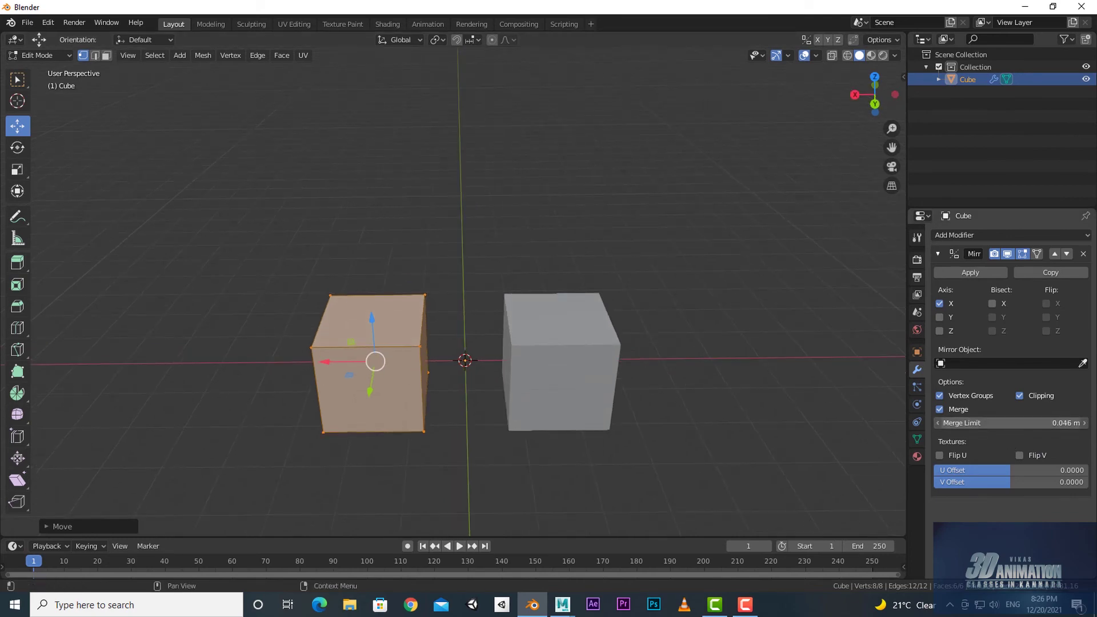
double_click(1011, 422)
key("BackSpace")
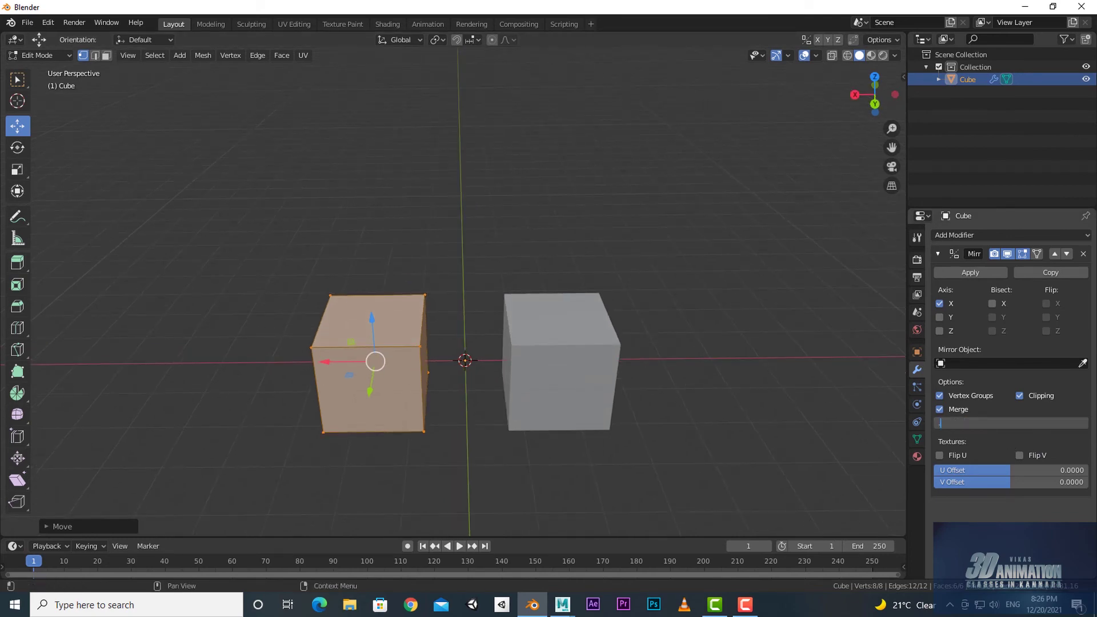
key("Return")
middle_click_drag(669, 497, 327, 372)
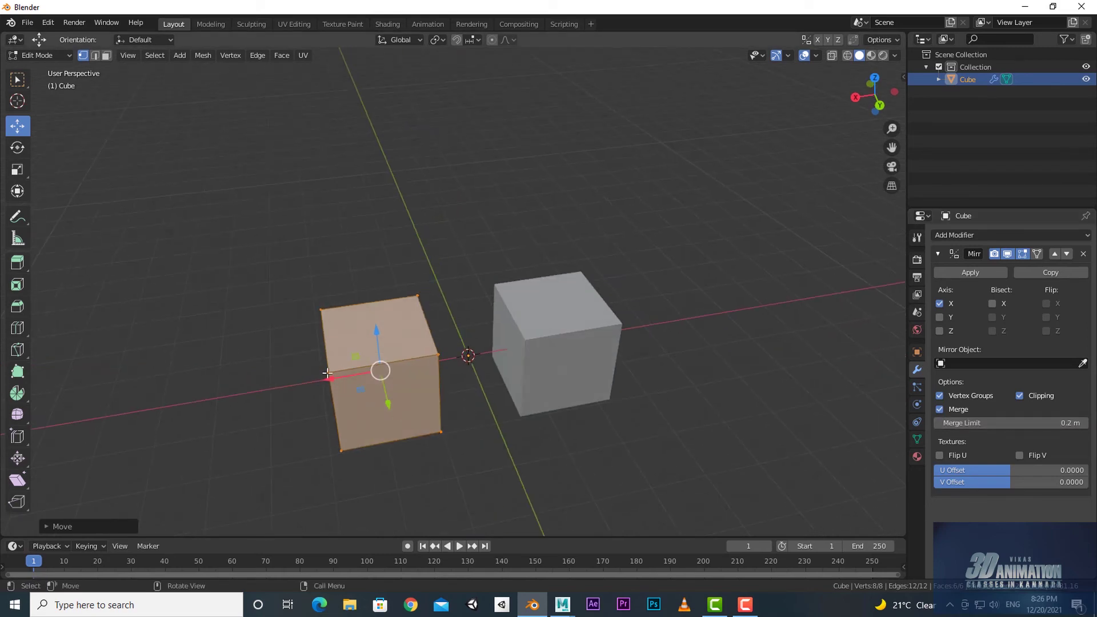
left_click_drag(341, 381, 363, 373)
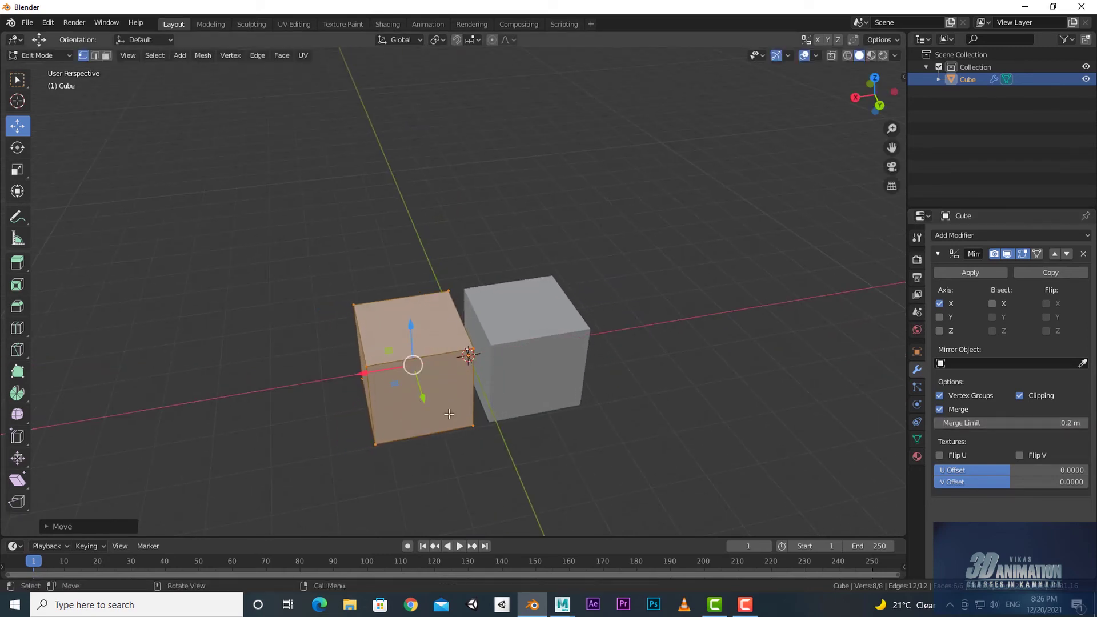
middle_click_drag(362, 373, 457, 365)
key("g")
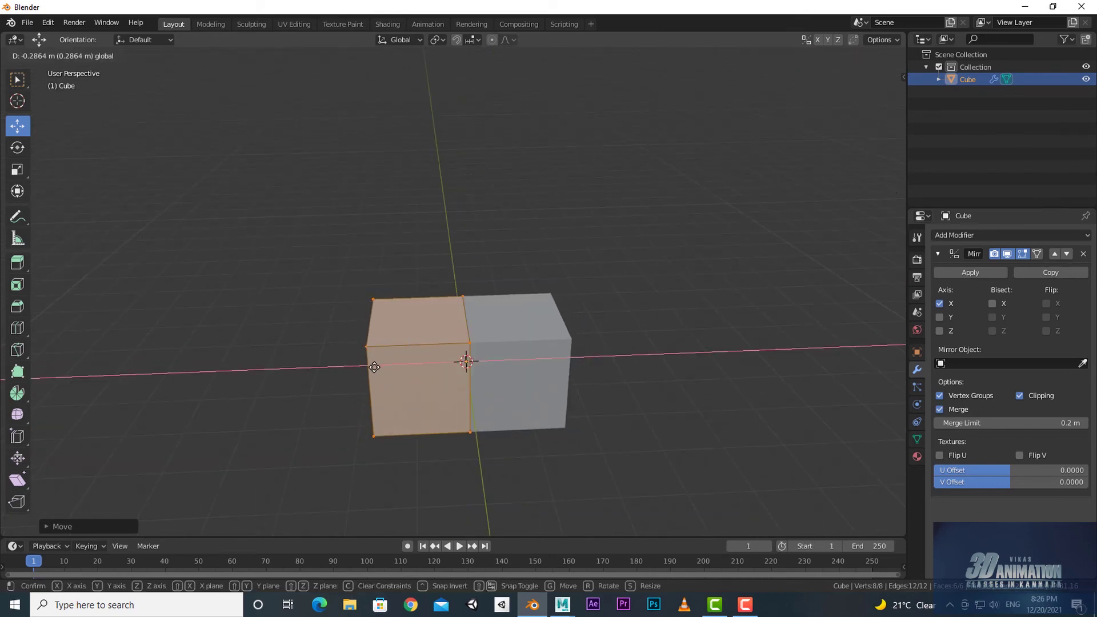
left_click(372, 364)
middle_click_drag(372, 365, 492, 376)
Stretch the box's end face outward along X, then pull it back in slightly.
scroll(518, 471, "up", 1)
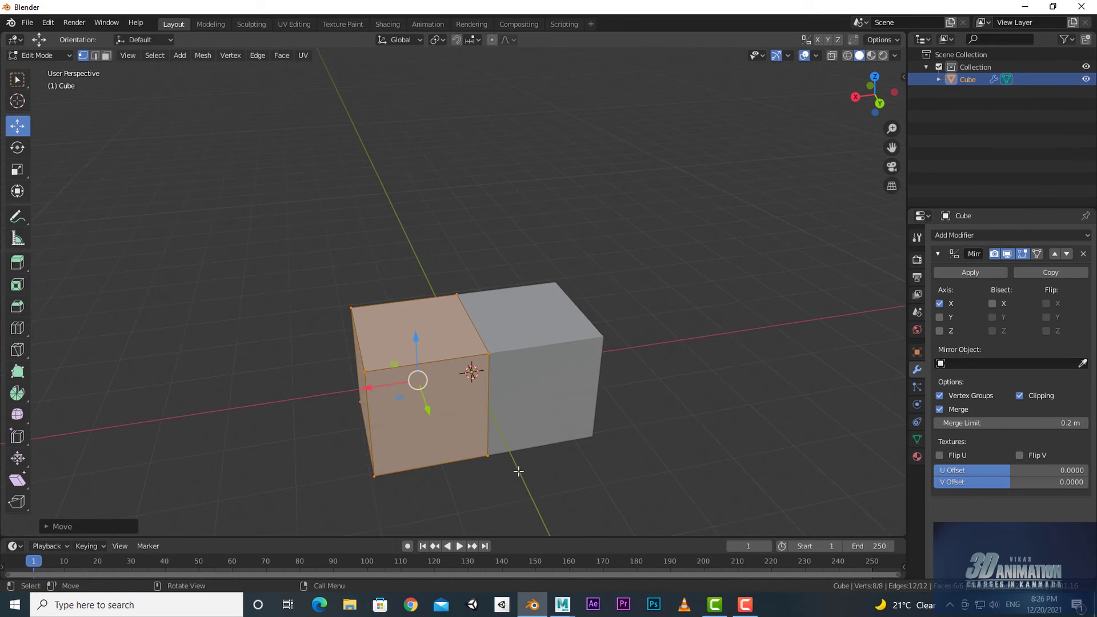
middle_click_drag(513, 481, 503, 460, "shift")
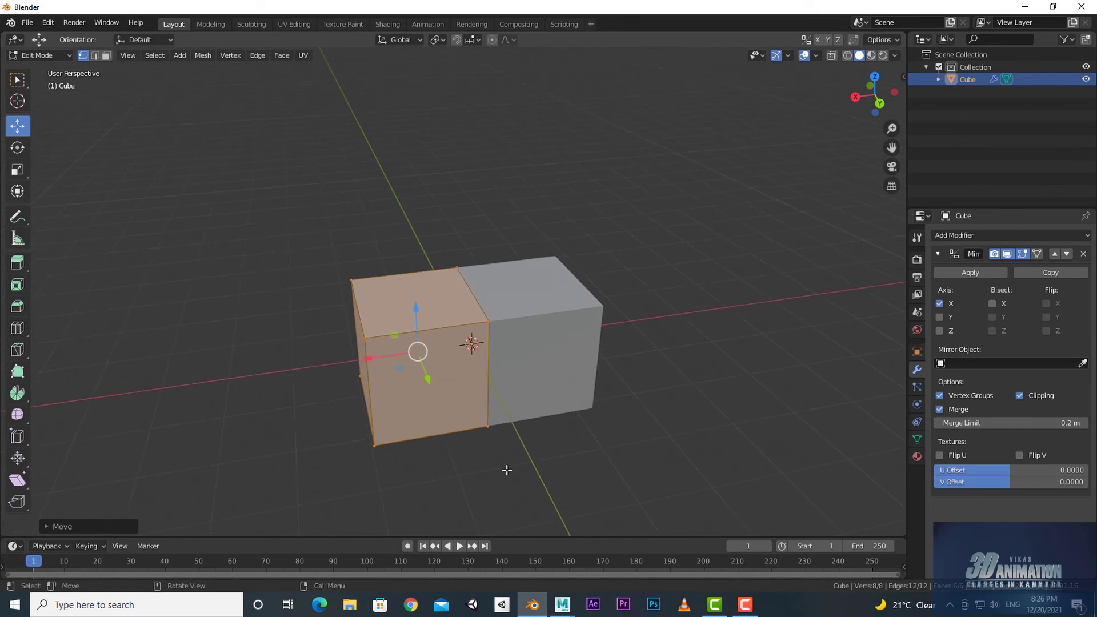
scroll(509, 375, "down", 2)
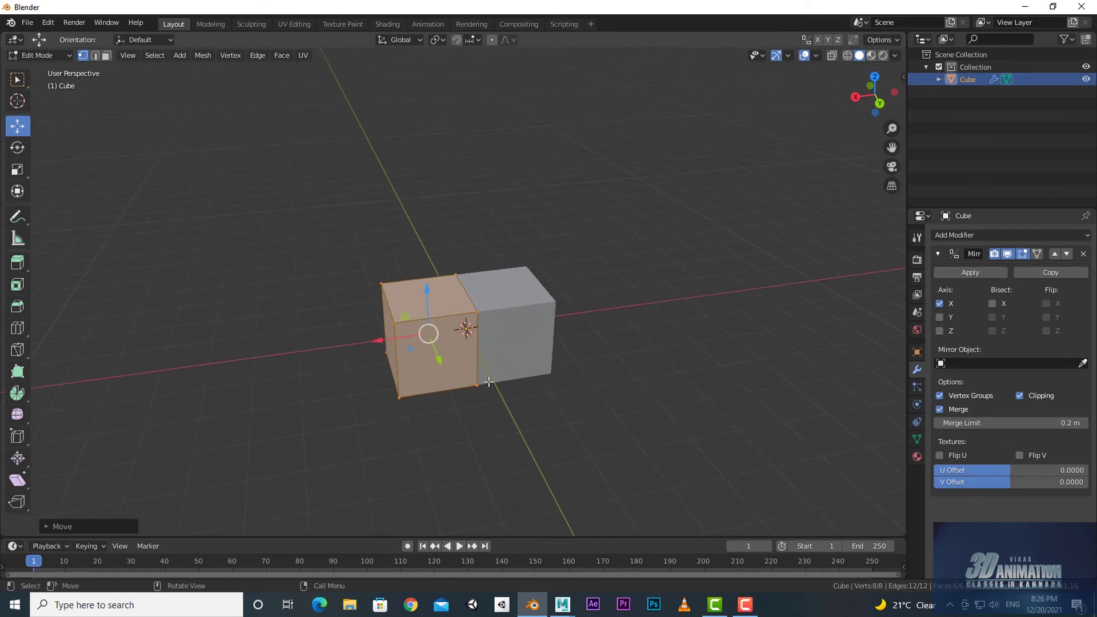
middle_click_drag(505, 432, 428, 405, "shift")
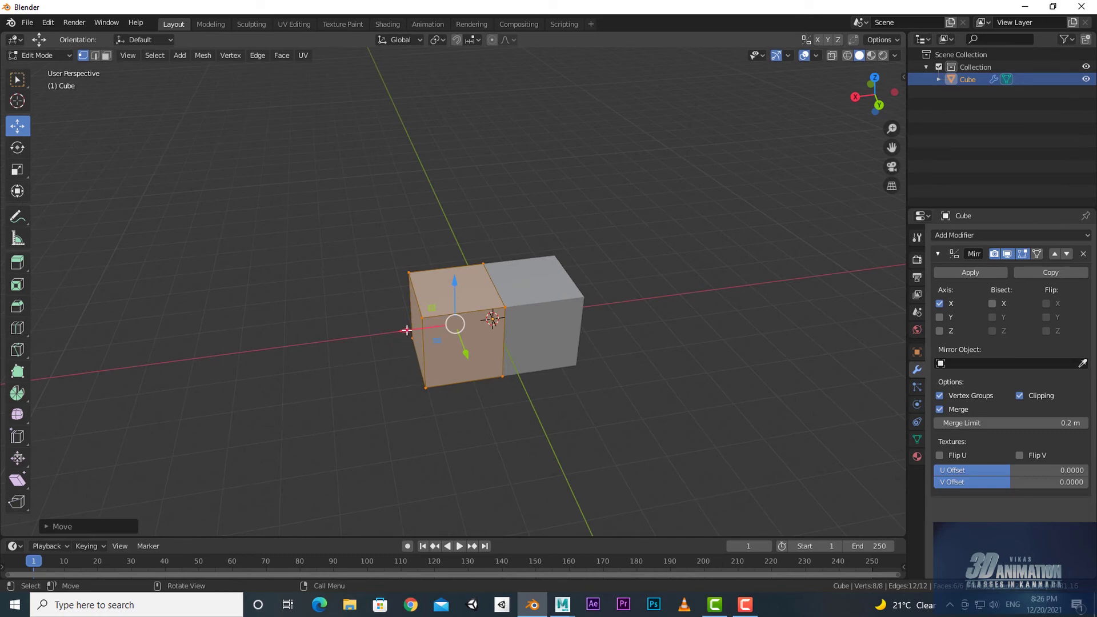
left_click_drag(406, 331, 263, 334)
middle_click_drag(452, 451, 475, 455)
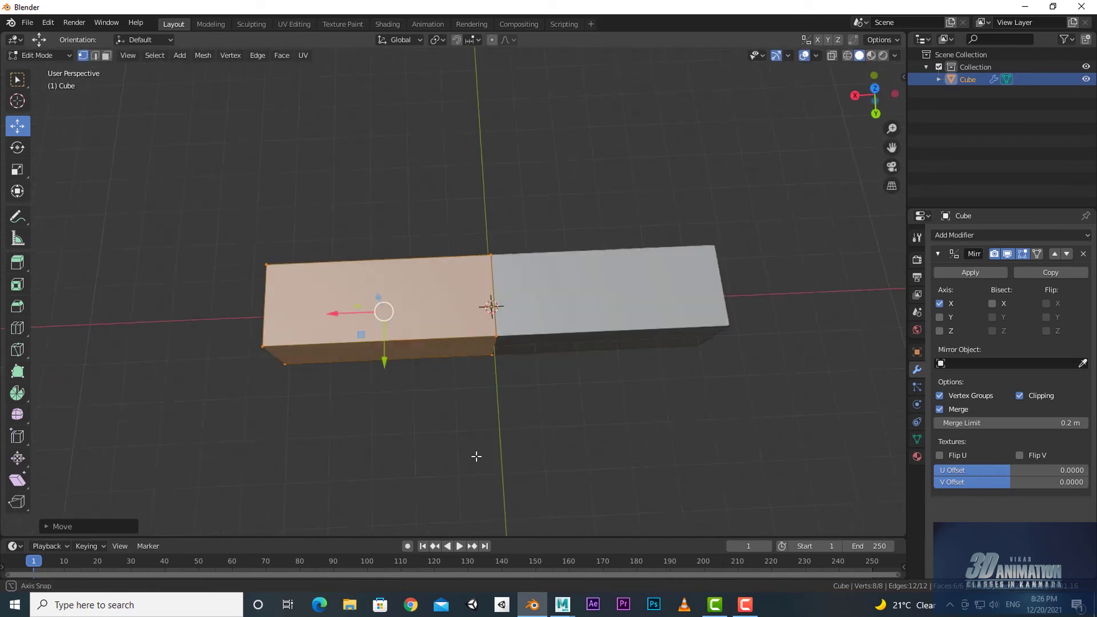
left_click_drag(333, 313, 384, 356)
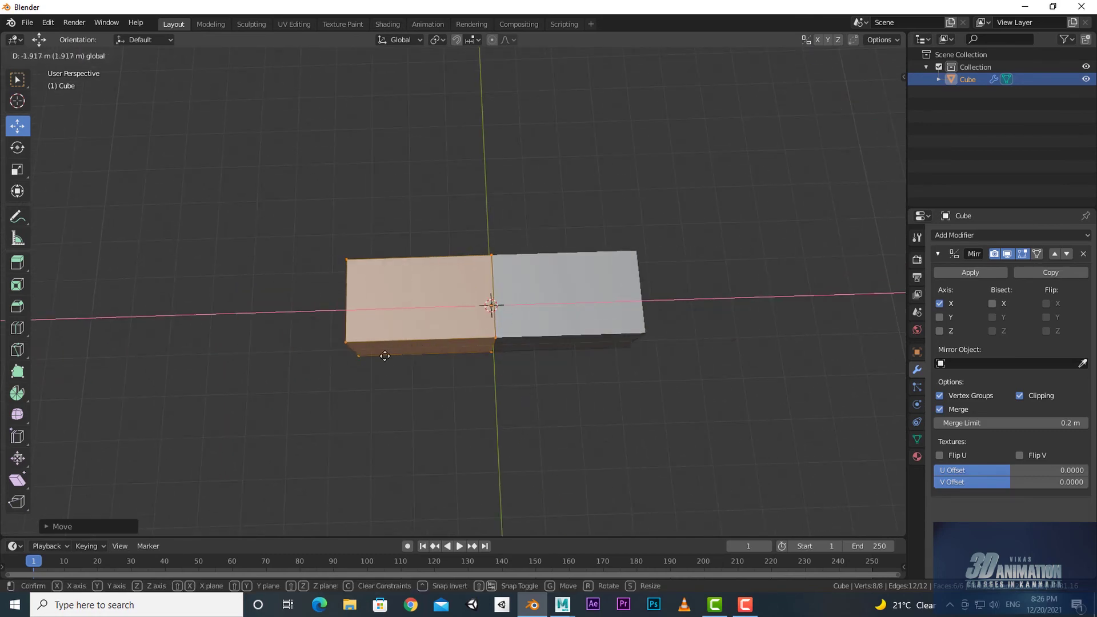
mouse_move(434, 368)
middle_mouse_down()
mouse_move(524, 412)
mouse_move(455, 424)
middle_mouse_up()
left_click(455, 427)
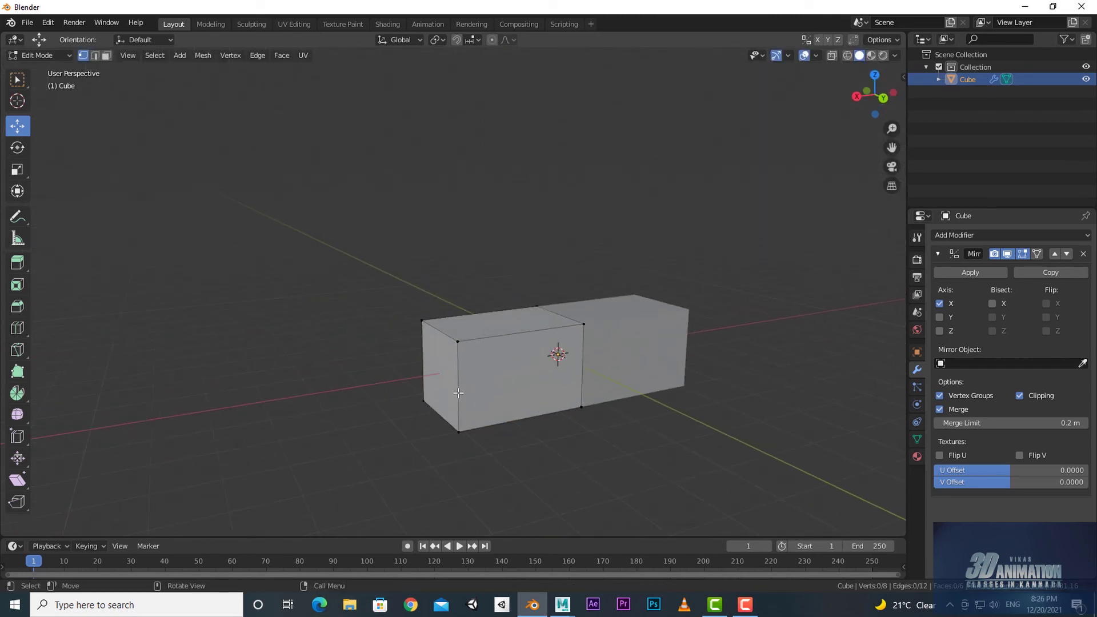
Raise the left end's top edge to bend the box into a V shape.
middle_click_drag(384, 356, 375, 304)
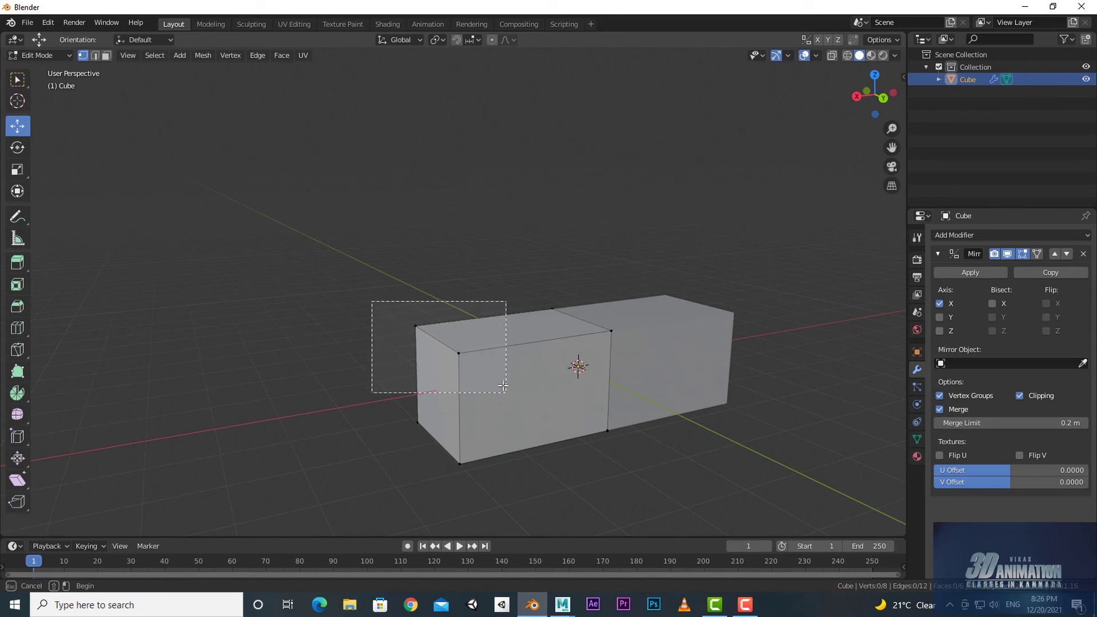
left_click_drag(375, 303, 506, 393)
left_click_drag(434, 299, 434, 260)
mouse_move(435, 260)
middle_mouse_down()
mouse_move(438, 329)
mouse_move(404, 318)
middle_mouse_up()
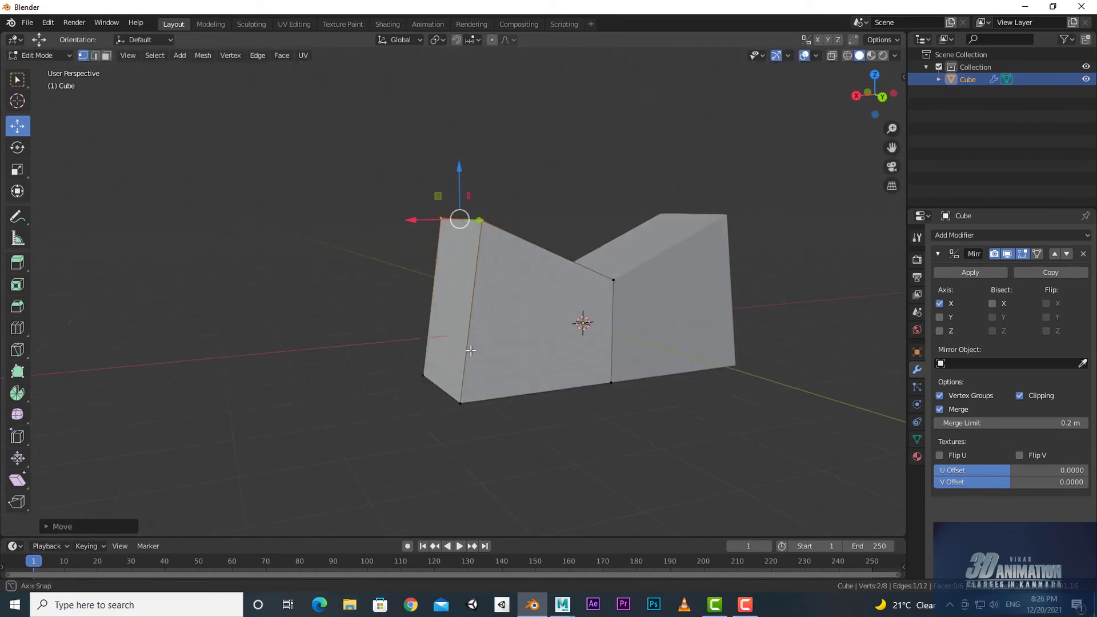
key("b")
left_click_drag(400, 359, 474, 412)
mouse_move(515, 448)
middle_mouse_down()
mouse_move(360, 320)
mouse_move(490, 374)
mouse_move(498, 430)
mouse_move(520, 380)
middle_mouse_up()
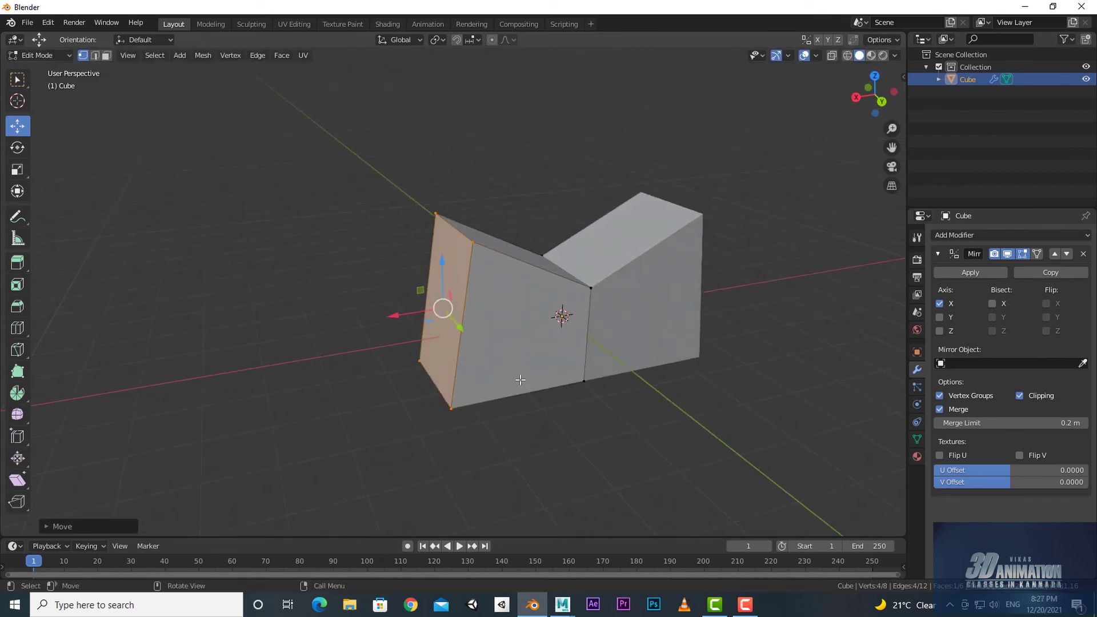
left_click(520, 427)
Add two sets of loop cuts across the box, leaving them centred.
key("ctrl+r")
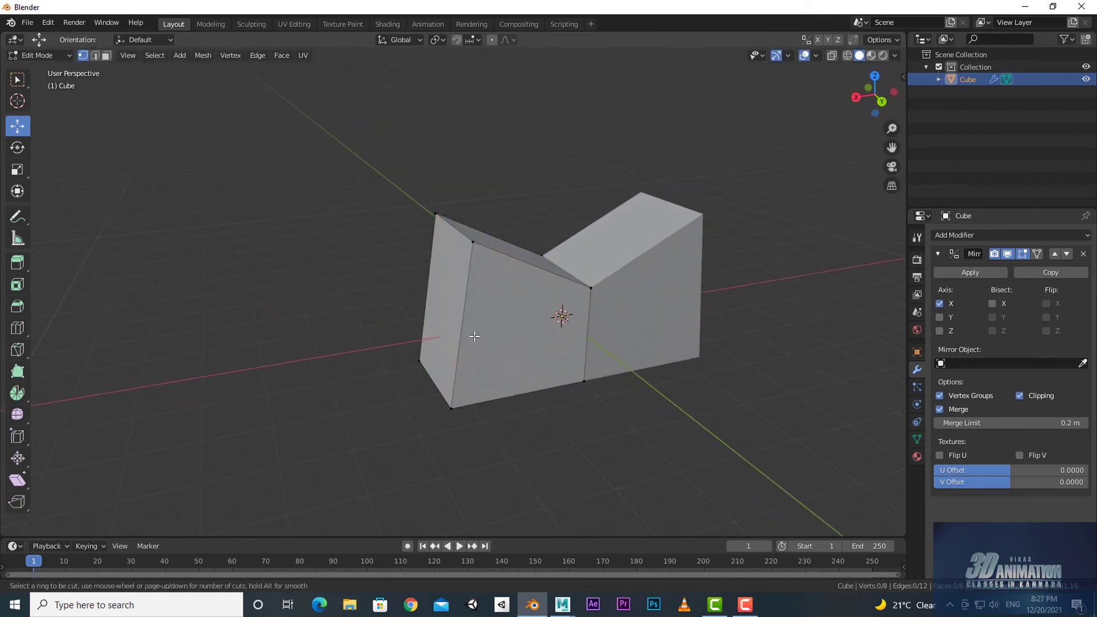
scroll(470, 327, "up", 1)
left_click(471, 327)
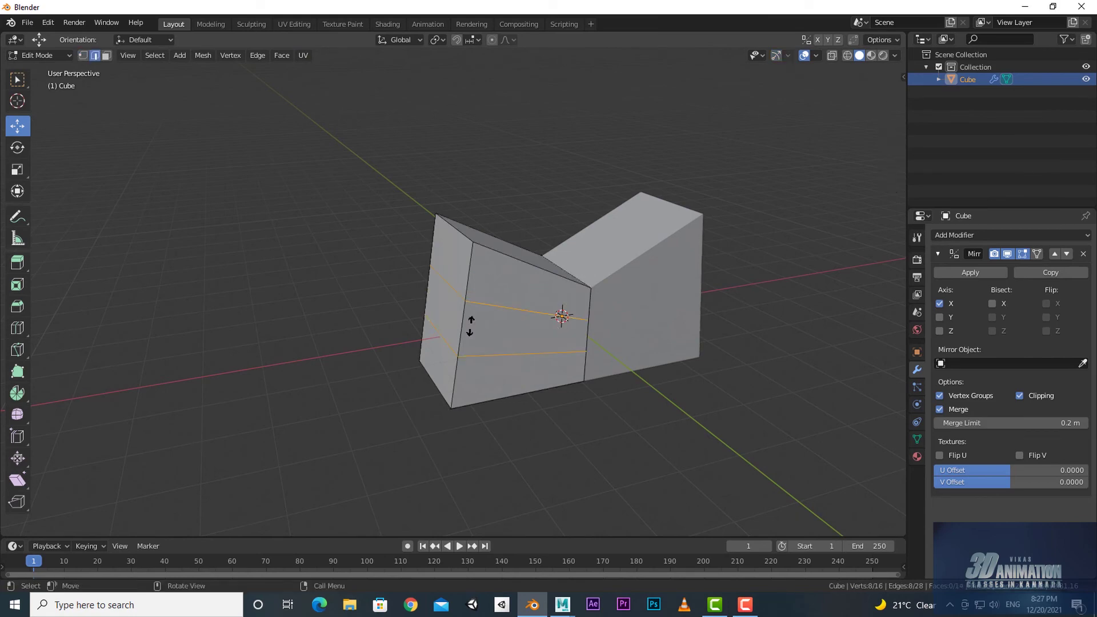
right_click(551, 274)
middle_click_drag(551, 326, 522, 337)
key("ctrl+r")
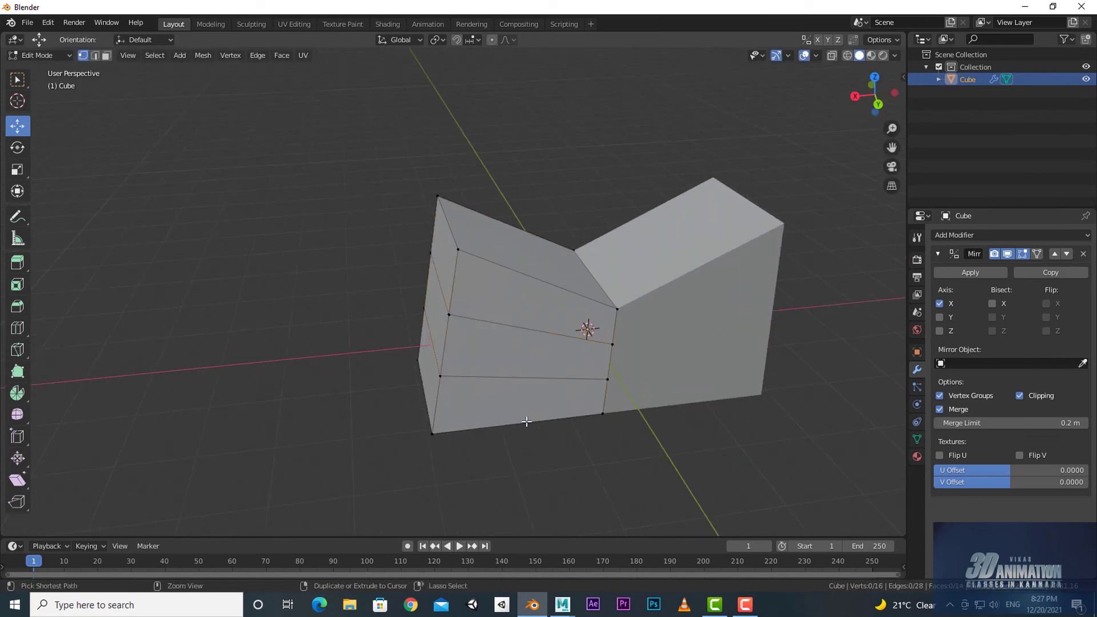
left_click(525, 422)
right_click(522, 451)
left_click(522, 453)
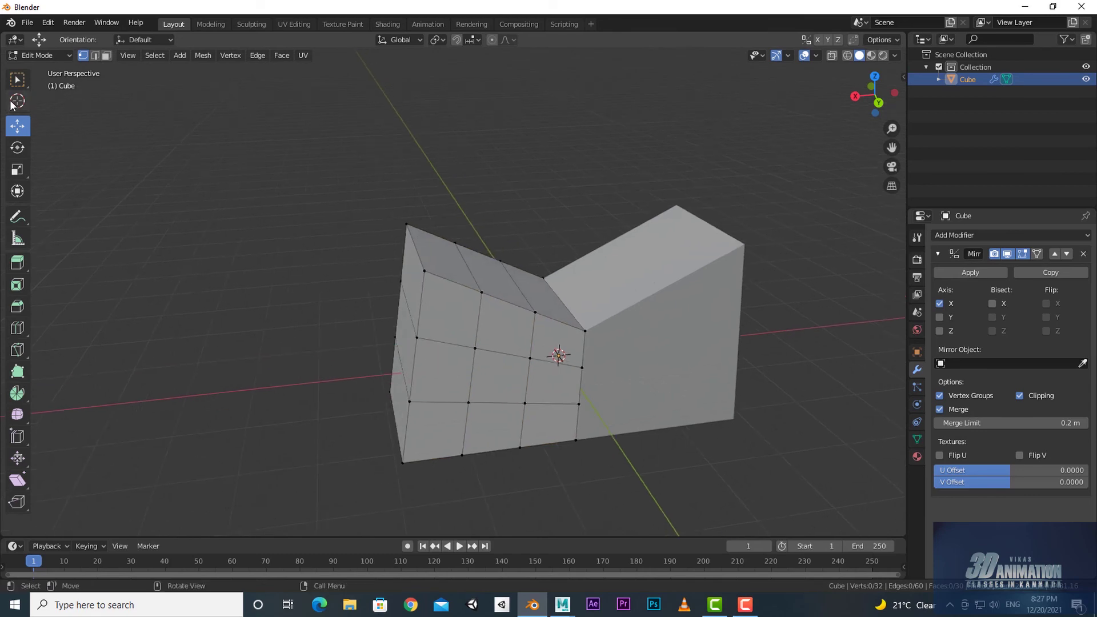
key("w")
Move individual top-edge vertices into a dip at the centre, sliding one sideways along X.
middle_click_drag(230, 230, 458, 310)
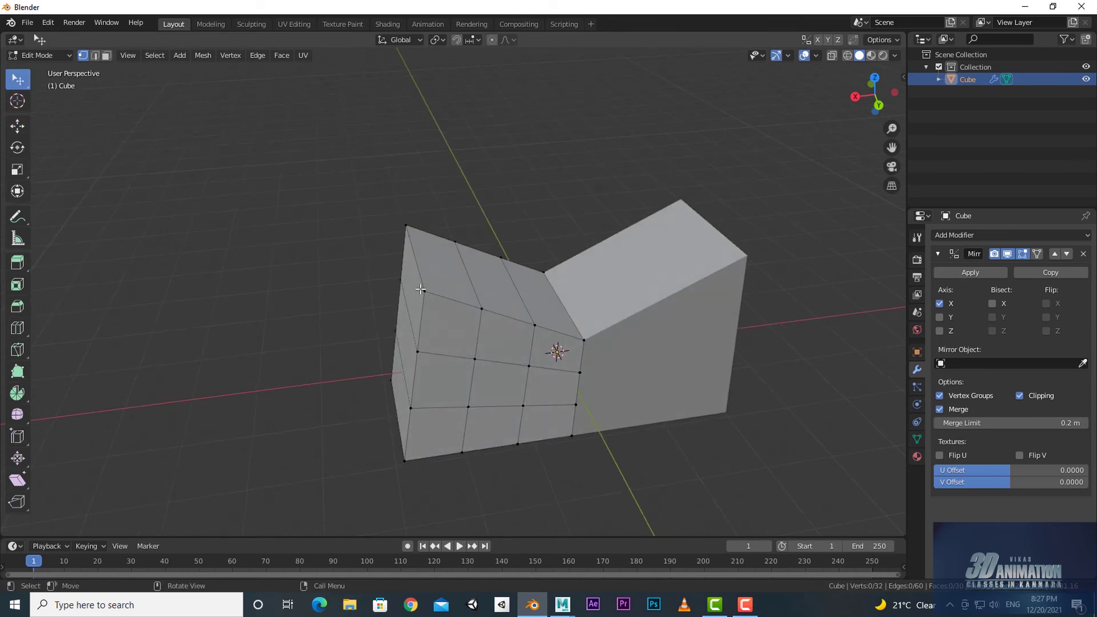
left_click(420, 290)
key("g")
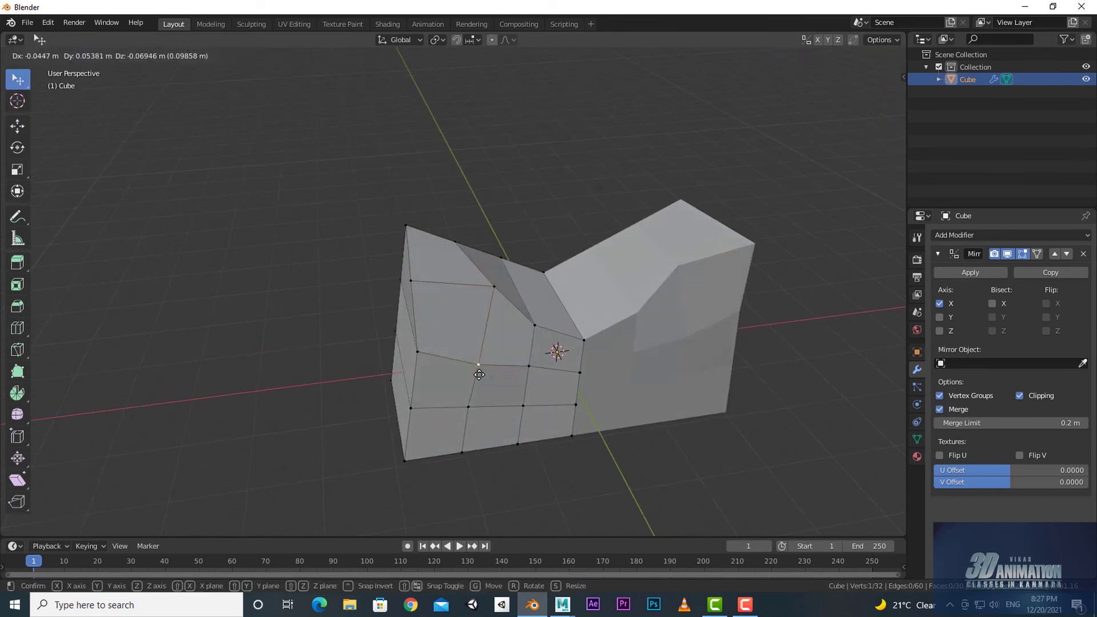
left_click(479, 375)
middle_click_drag(479, 374, 503, 354)
left_click(519, 252)
key("g")
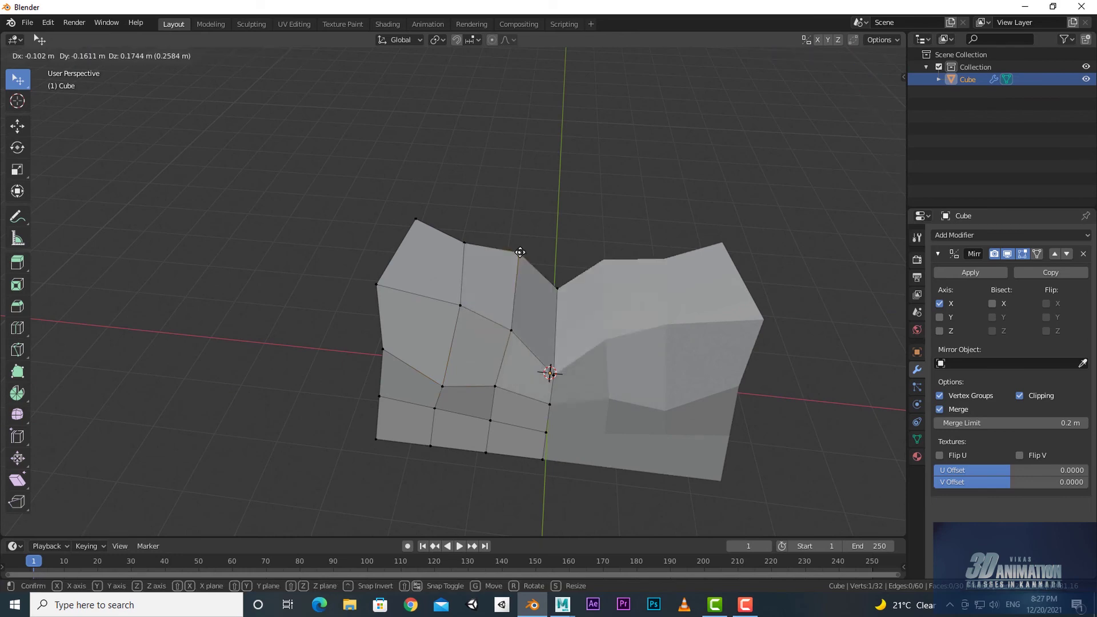
middle_click_drag(520, 252, 417, 273)
middle_click_drag(473, 243, 524, 352)
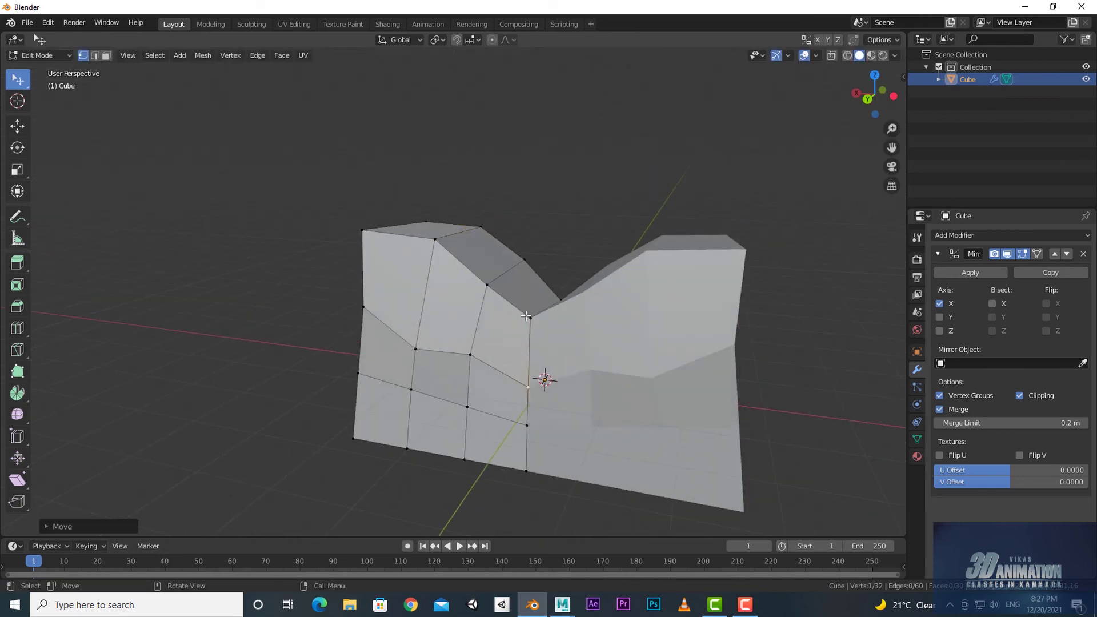
middle_click_drag(492, 372, 503, 370)
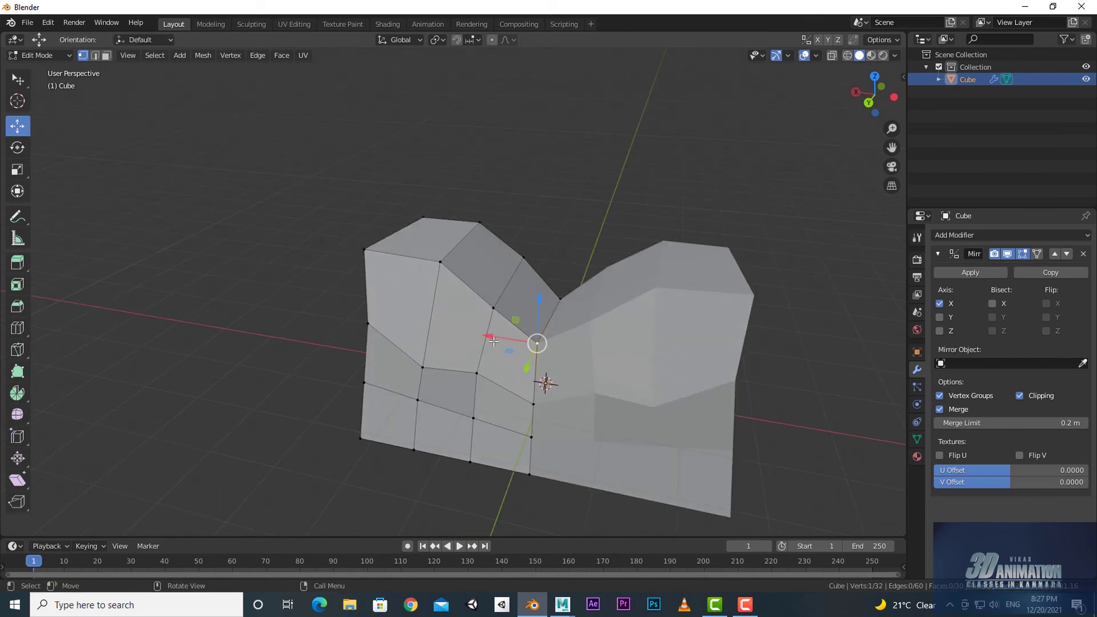
left_click_drag(494, 341, 473, 336)
mouse_move(509, 384)
middle_mouse_down()
mouse_move(578, 414)
mouse_move(343, 331)
mouse_move(563, 366)
mouse_move(448, 421)
mouse_move(469, 388)
mouse_move(526, 387)
mouse_move(515, 386)
middle_mouse_up()
Extrude the body's bottom faces downward into two mirrored legs.
key("3")
left_click(425, 389)
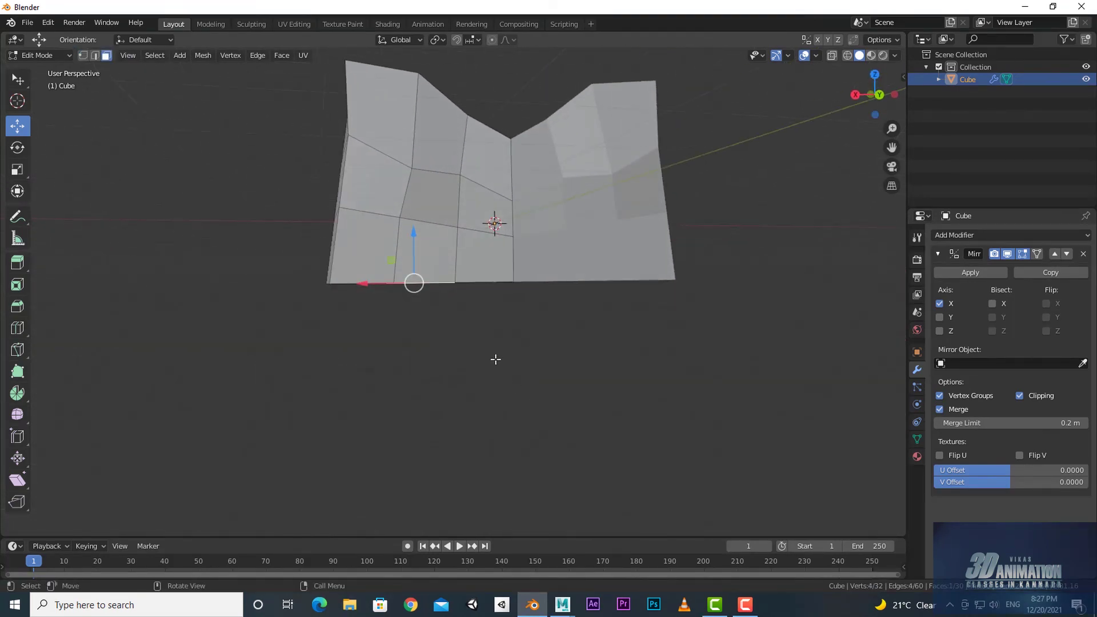
key("e")
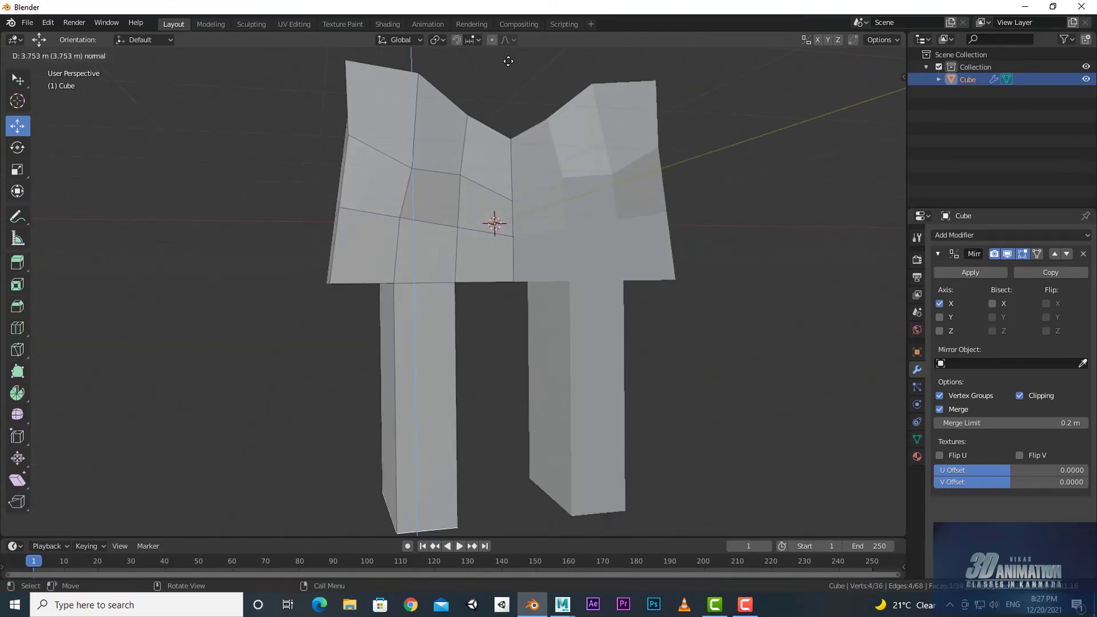
left_click(508, 61)
middle_click_drag(510, 457, 510, 355, "shift")
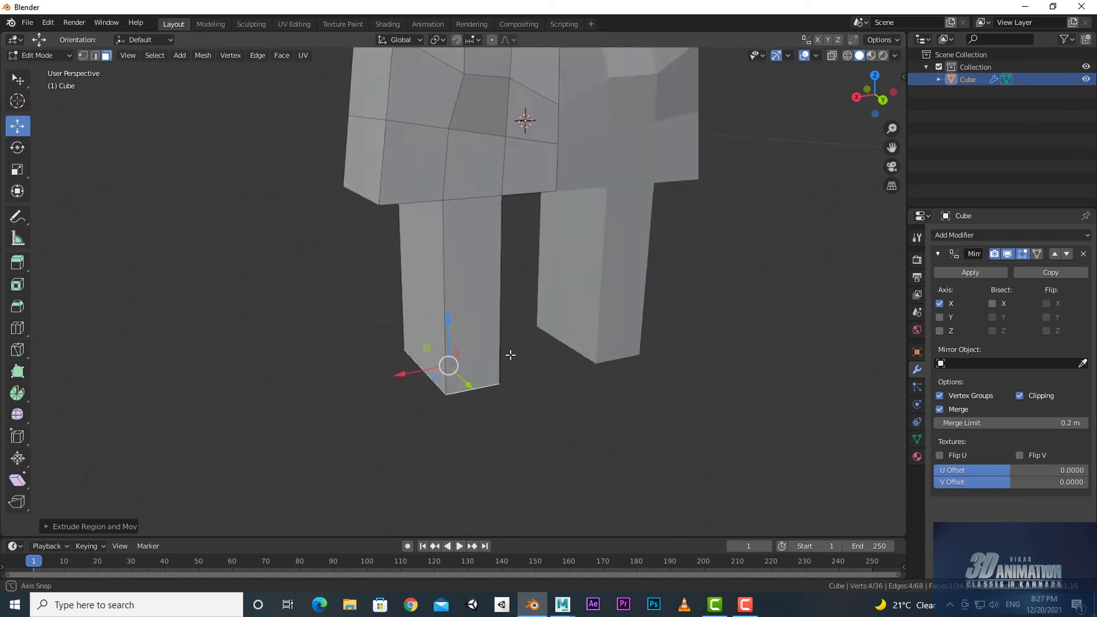
Return to vertex selection and orbit around to inspect the two-legged figure.
key("Tab")
key("Tab")
key("1")
scroll(450, 396, "down", 3)
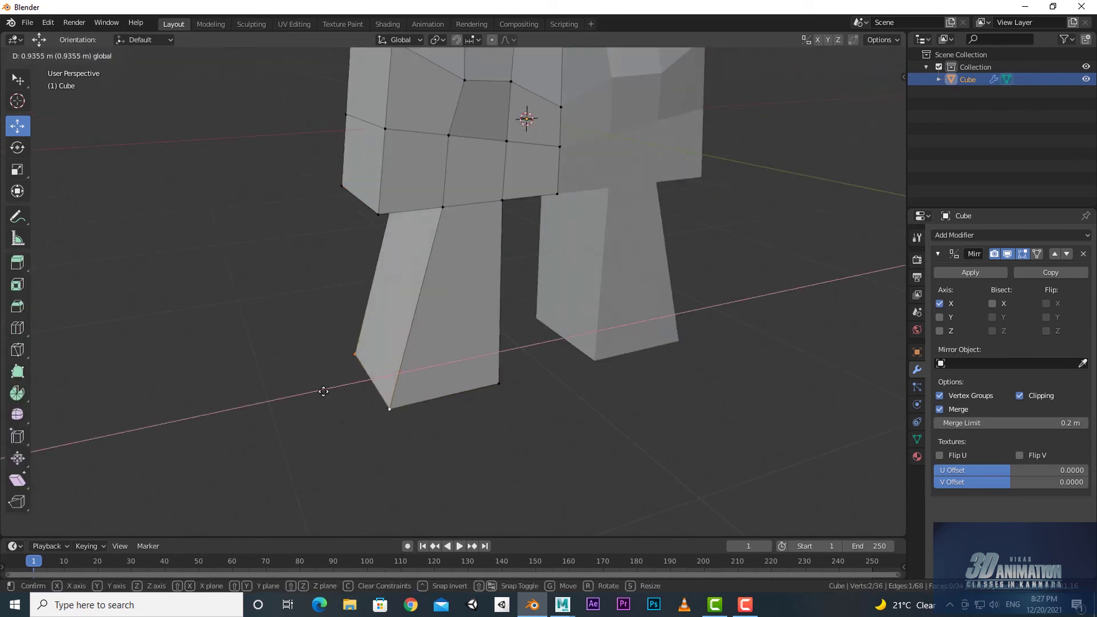
middle_click_drag(450, 396, 583, 440)
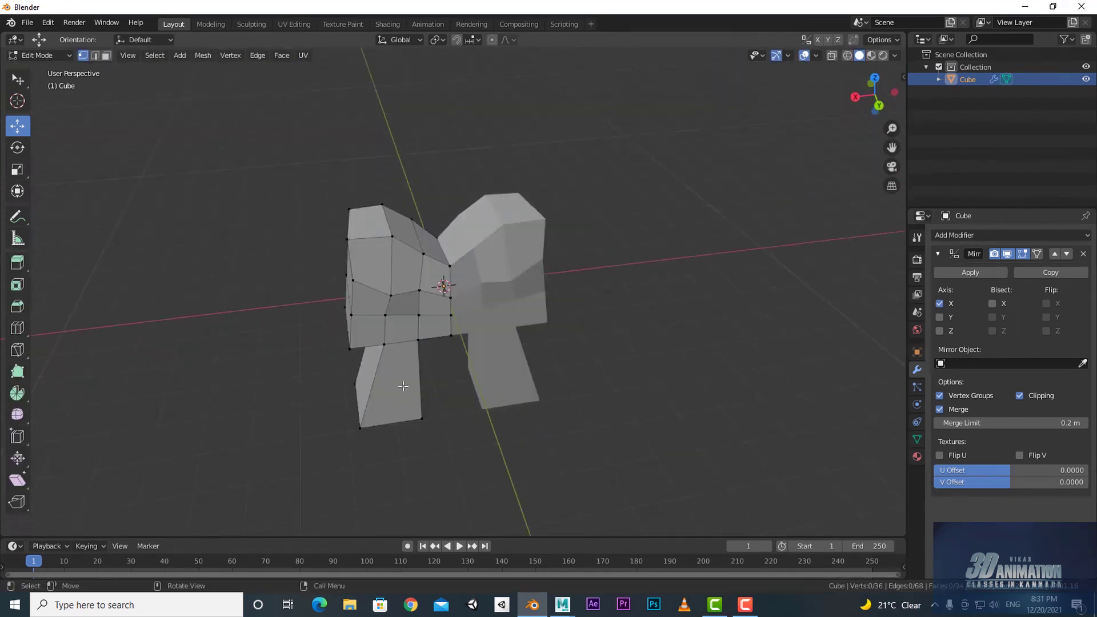
mouse_move(403, 386)
middle_mouse_down()
mouse_move(408, 367)
mouse_move(426, 363)
mouse_move(463, 405)
mouse_move(702, 369)
middle_mouse_up()
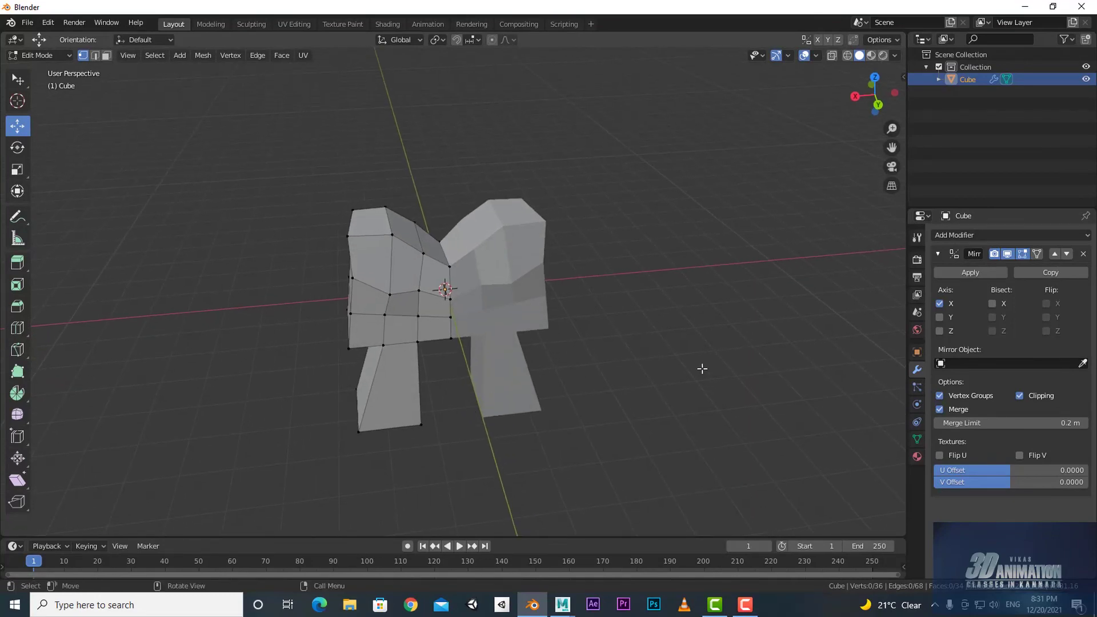
middle_click_drag(472, 328, 460, 283)
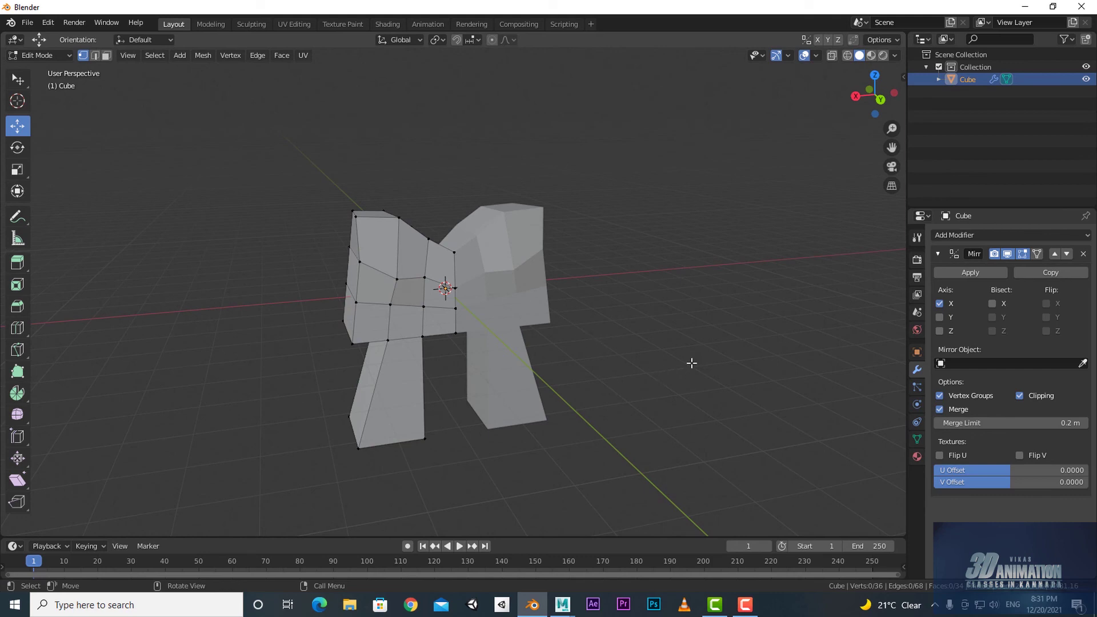
middle_click_drag(691, 362, 655, 381)
Apply the Mirror modifier in Object Mode so the mirrored half becomes real geometry.
key("Tab")
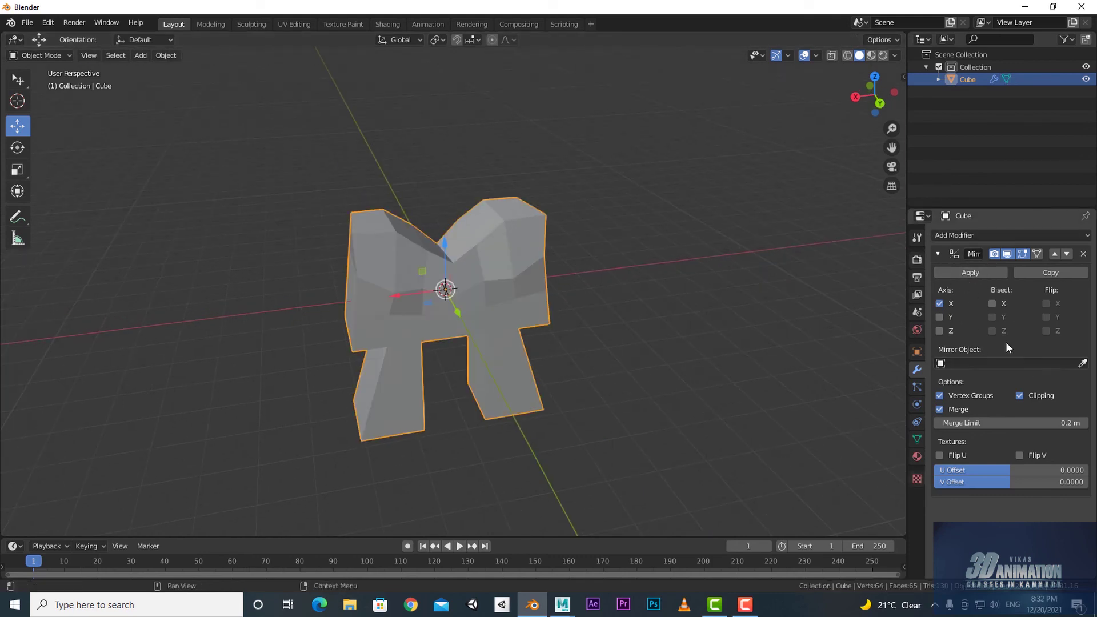
left_click(969, 273)
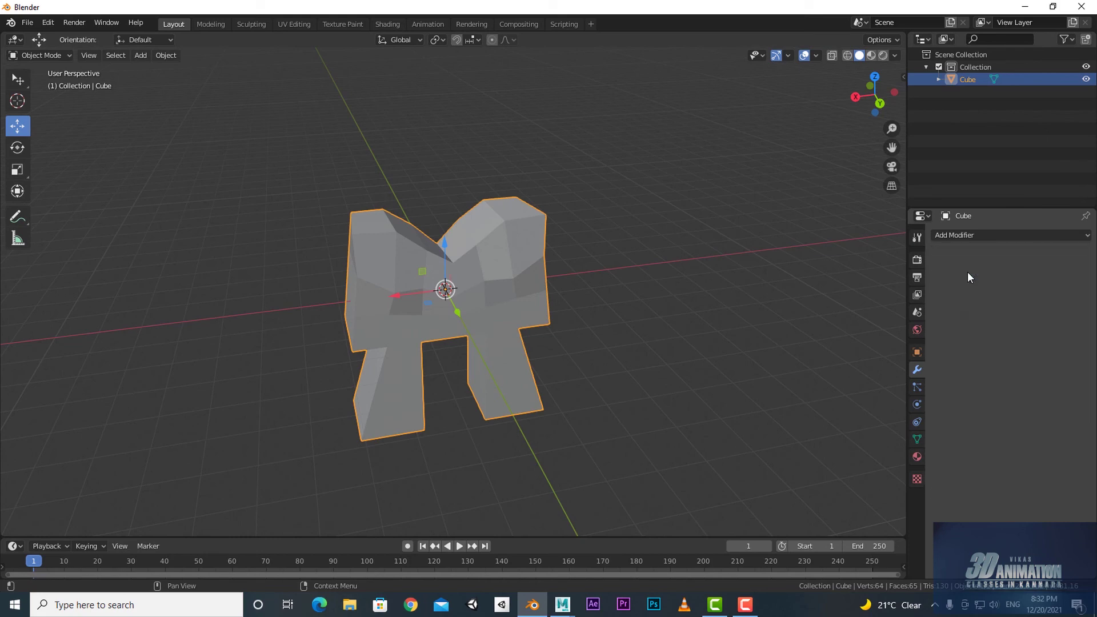
mouse_move(620, 406)
middle_mouse_down()
mouse_move(670, 419)
mouse_move(994, 282)
middle_mouse_up()
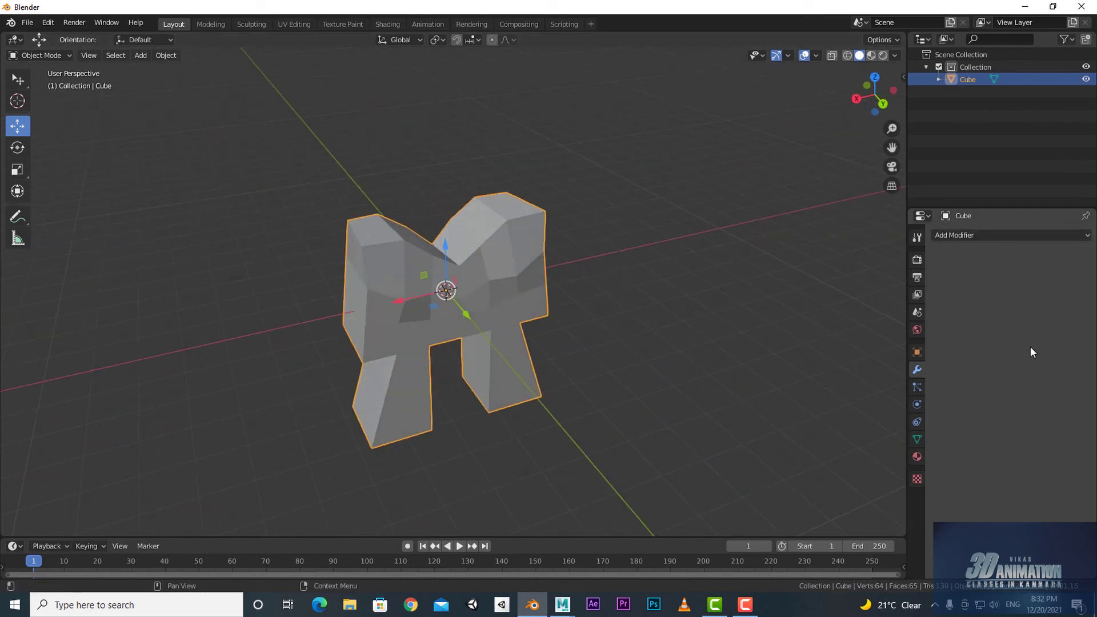
mouse_move(547, 362)
middle_mouse_down()
mouse_move(507, 317)
mouse_move(755, 359)
mouse_move(366, 304)
middle_mouse_up()
With X-ray on, box-select the left half of the body and delete its vertices.
key("Tab")
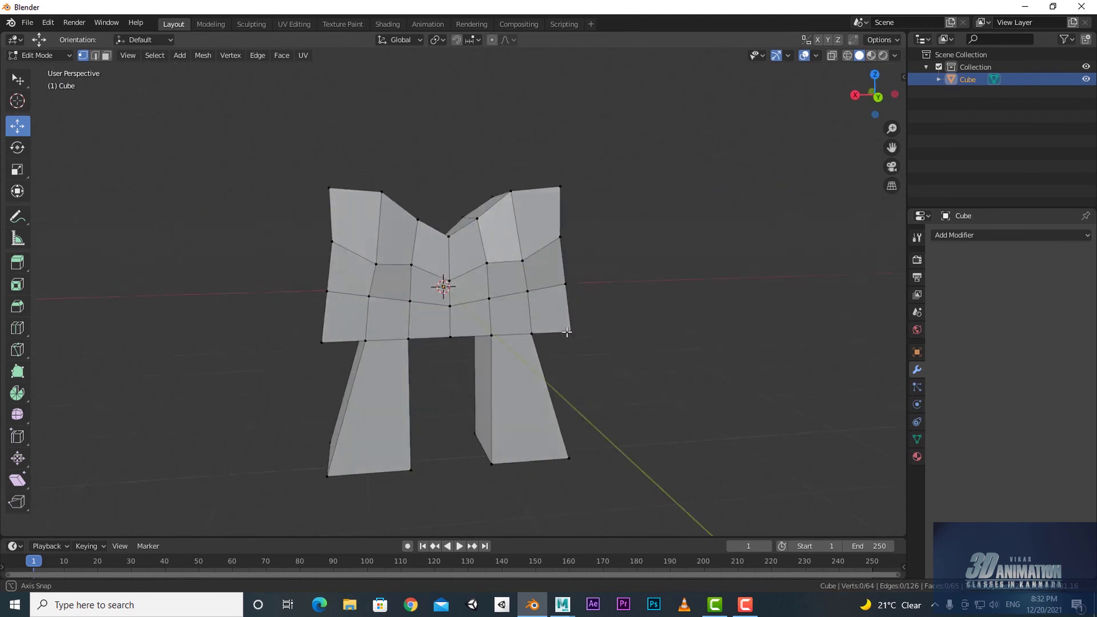
mouse_move(378, 356)
middle_mouse_down()
mouse_move(351, 359)
mouse_move(490, 327)
middle_mouse_up()
middle_click_drag(536, 378, 583, 346)
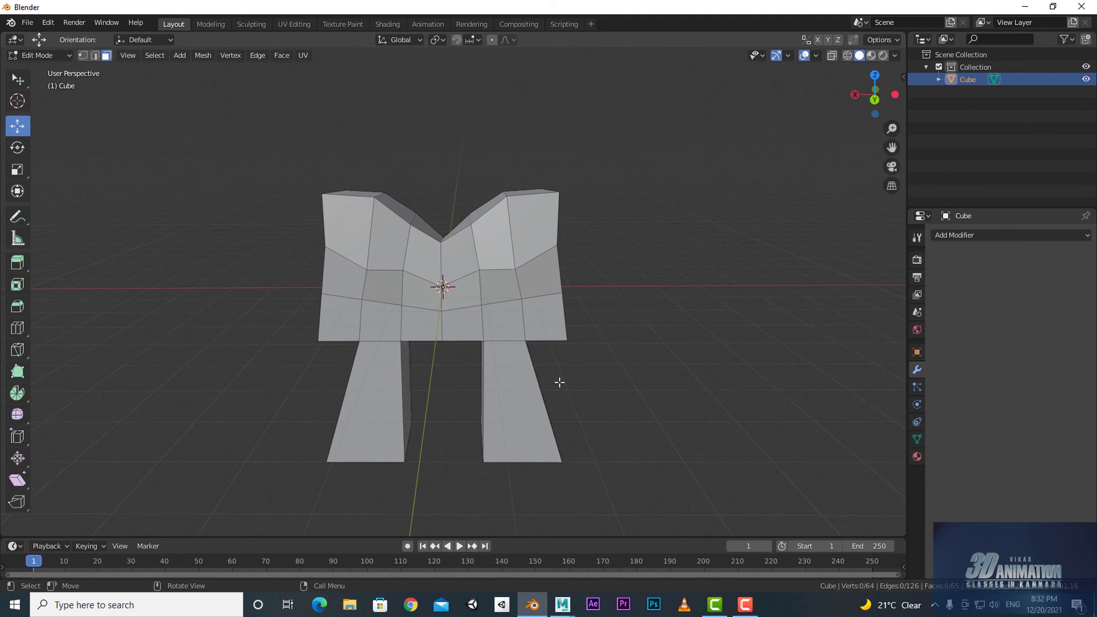
scroll(560, 383, "down", 2)
middle_click_drag(568, 380, 603, 329)
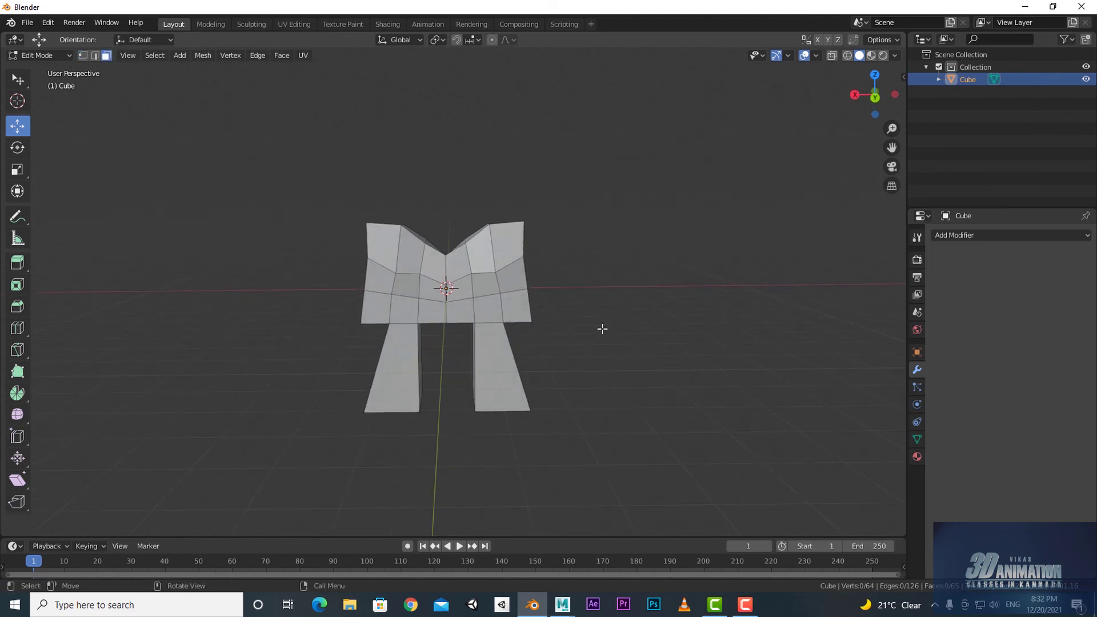
left_click_drag(643, 168, 457, 488)
mouse_move(600, 438)
middle_mouse_down()
mouse_move(561, 404)
mouse_move(350, 350)
mouse_move(328, 391)
mouse_move(313, 352)
middle_mouse_up()
key("alt+z")
mouse_move(309, 148)
left_mouse_down()
mouse_move(431, 475)
mouse_move(450, 488)
left_mouse_up()
key("x")
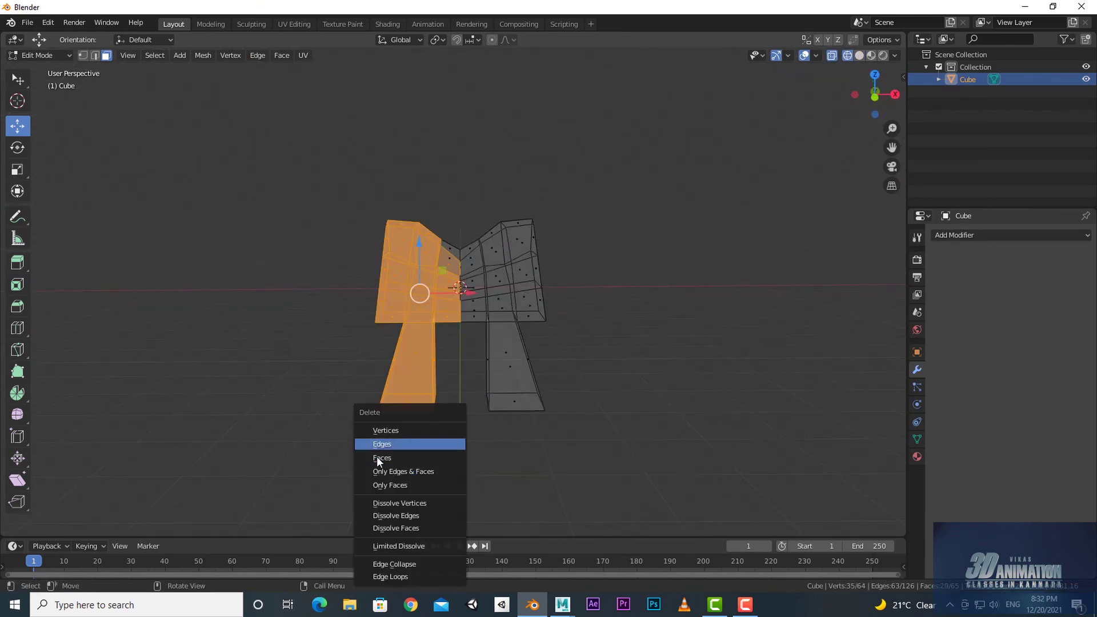
left_click(380, 446)
Delete the leftover flap face at the centre, then return to Object Mode with X-ray off.
mouse_move(380, 446)
middle_mouse_down()
mouse_move(607, 440)
mouse_move(509, 429)
middle_mouse_up()
left_click(464, 320)
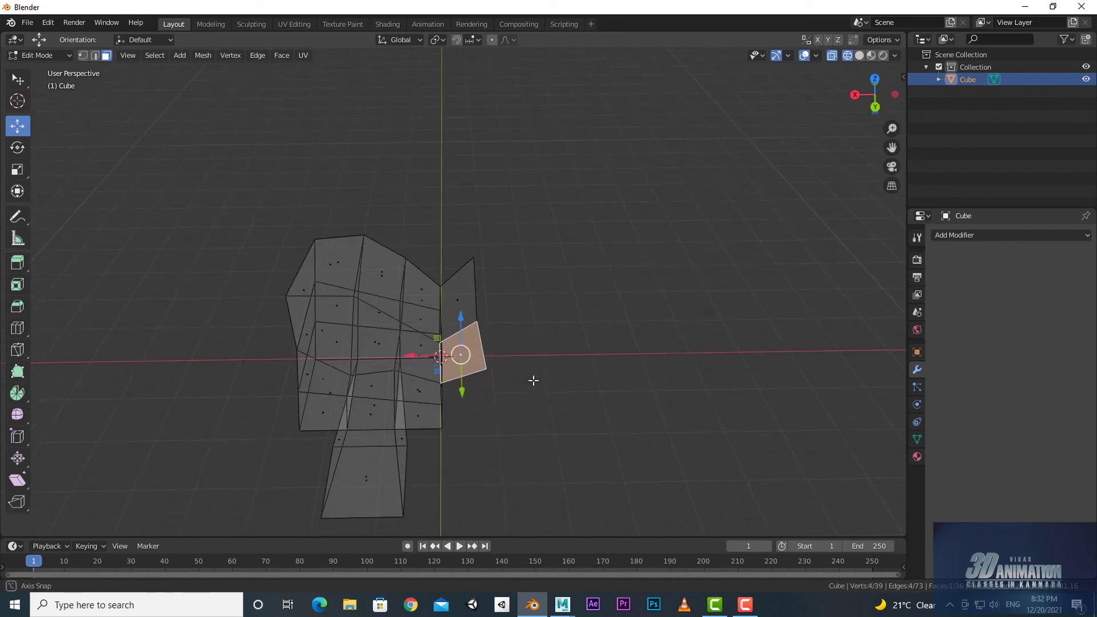
key("x")
left_click(453, 313)
mouse_move(454, 314)
middle_mouse_down()
mouse_move(530, 412)
mouse_move(428, 386)
mouse_move(474, 410)
mouse_move(413, 396)
mouse_move(483, 416)
middle_mouse_up()
key("Tab")
key("alt+z")
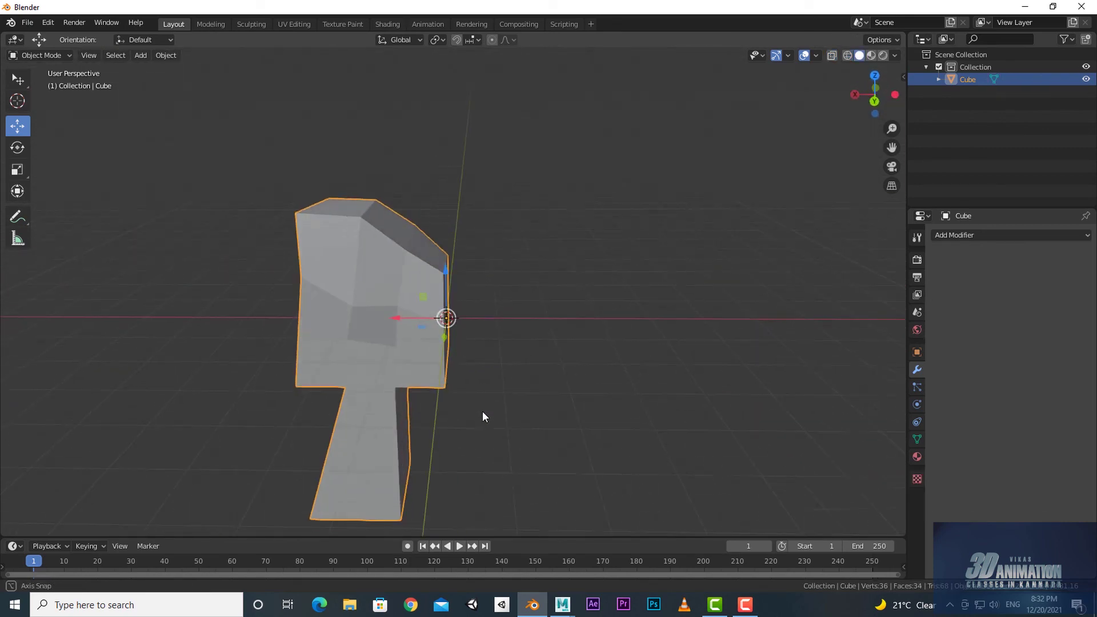
Delete the stacked inner faces on the body's centre side, leaving an open half body.
left_click(1007, 235)
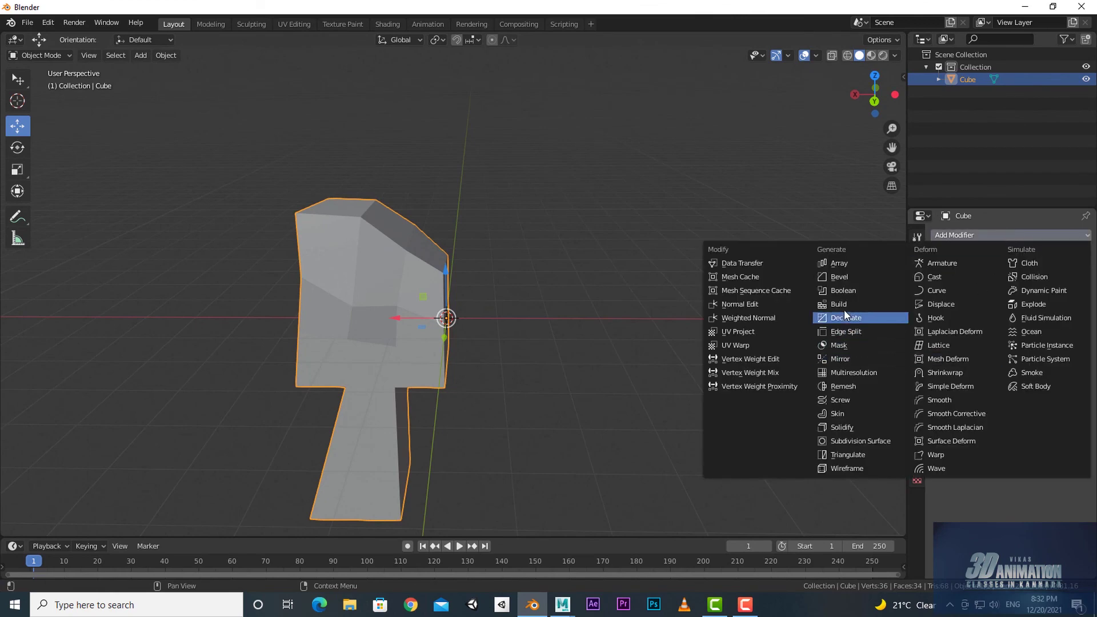
mouse_move(494, 348)
middle_mouse_down()
mouse_move(437, 341)
mouse_move(453, 347)
middle_mouse_up()
key("Tab")
left_click(454, 347)
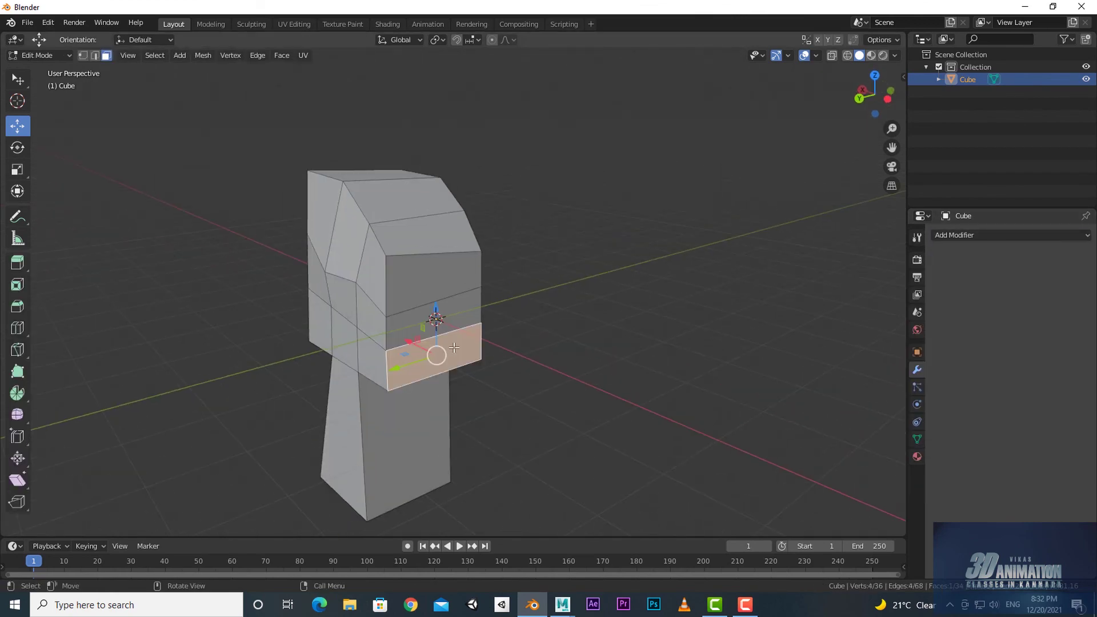
right_click(454, 347)
left_click(434, 364)
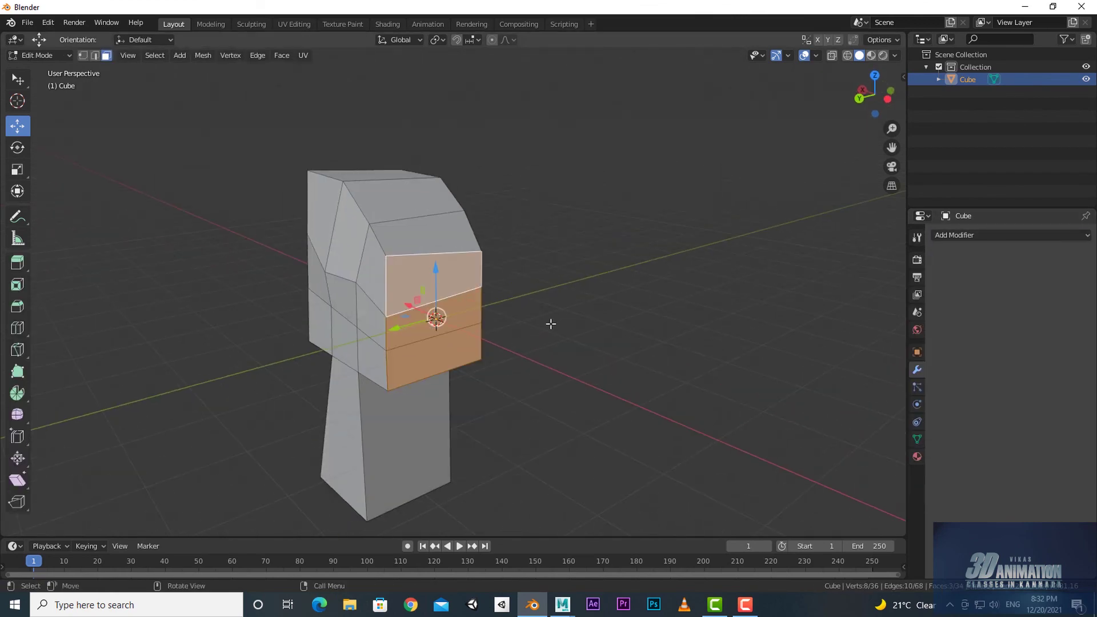
key("x")
left_click(506, 322)
key("Tab")
Add a Mirror modifier to the half body and inspect the mirrored mesh.
middle_click_drag(507, 384, 554, 396)
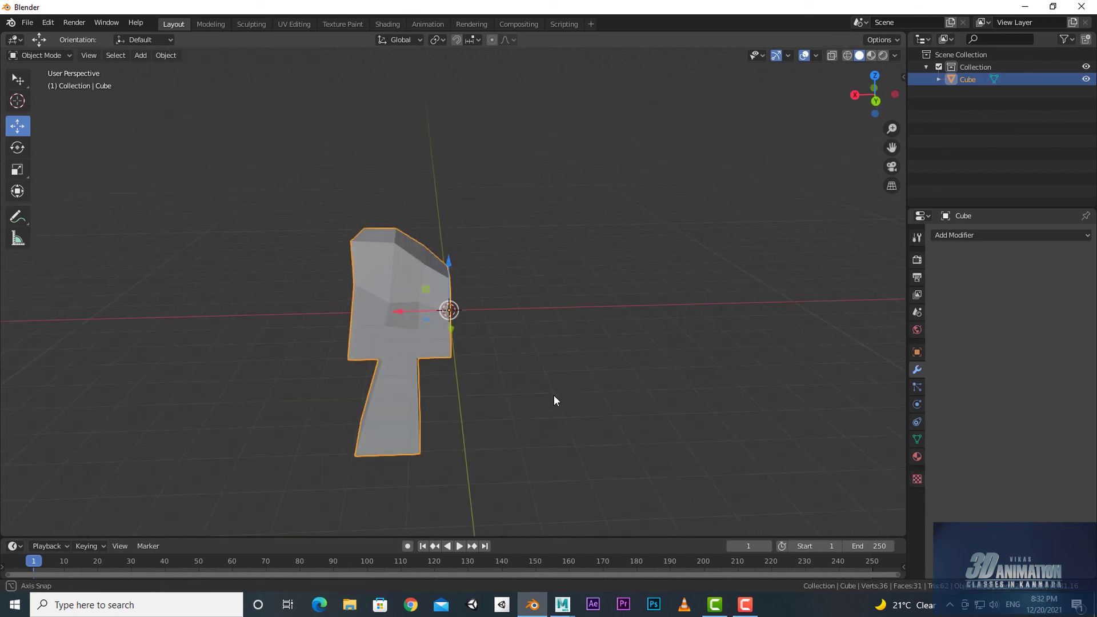
left_click(1007, 235)
left_click(845, 361)
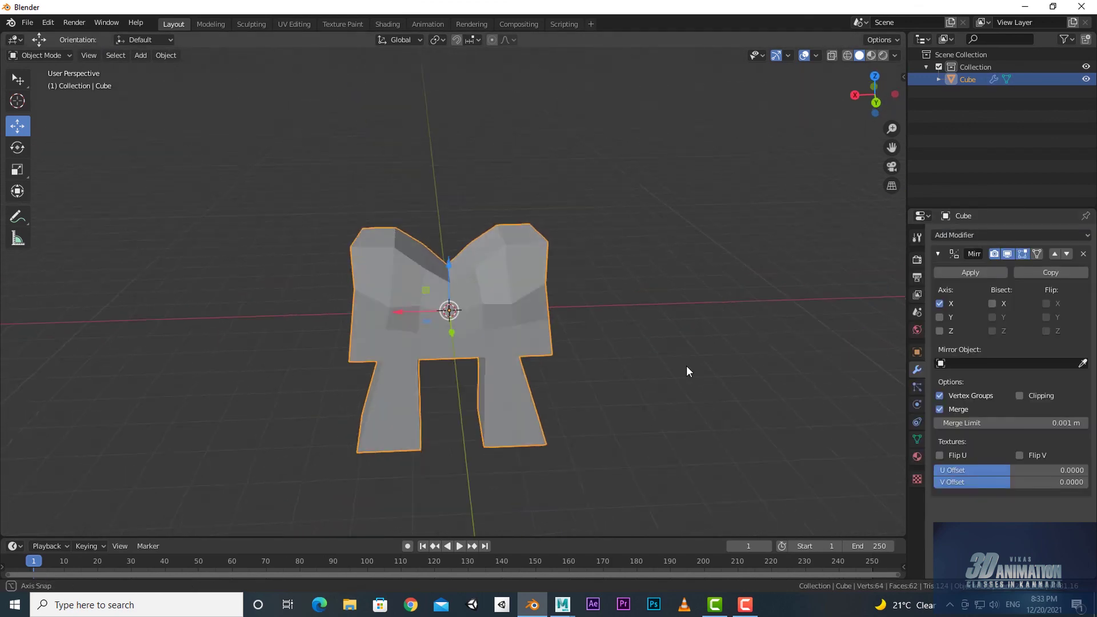
key("Tab")
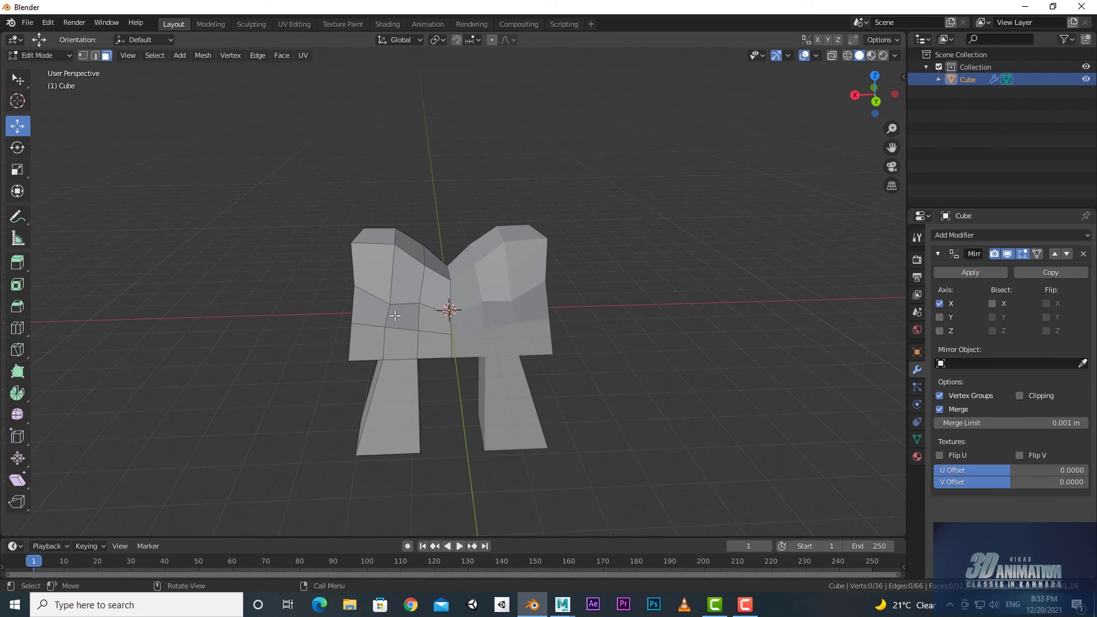
mouse_move(398, 314)
middle_mouse_down()
mouse_move(421, 315)
mouse_move(389, 326)
mouse_move(530, 345)
mouse_move(660, 385)
middle_mouse_up()
scroll(443, 295, "up", 2)
scroll(376, 296, "up", 2)
Move a face beside the centre seam and check the restored two-legged figure.
key("Tab")
scroll(530, 345, "down", 3)
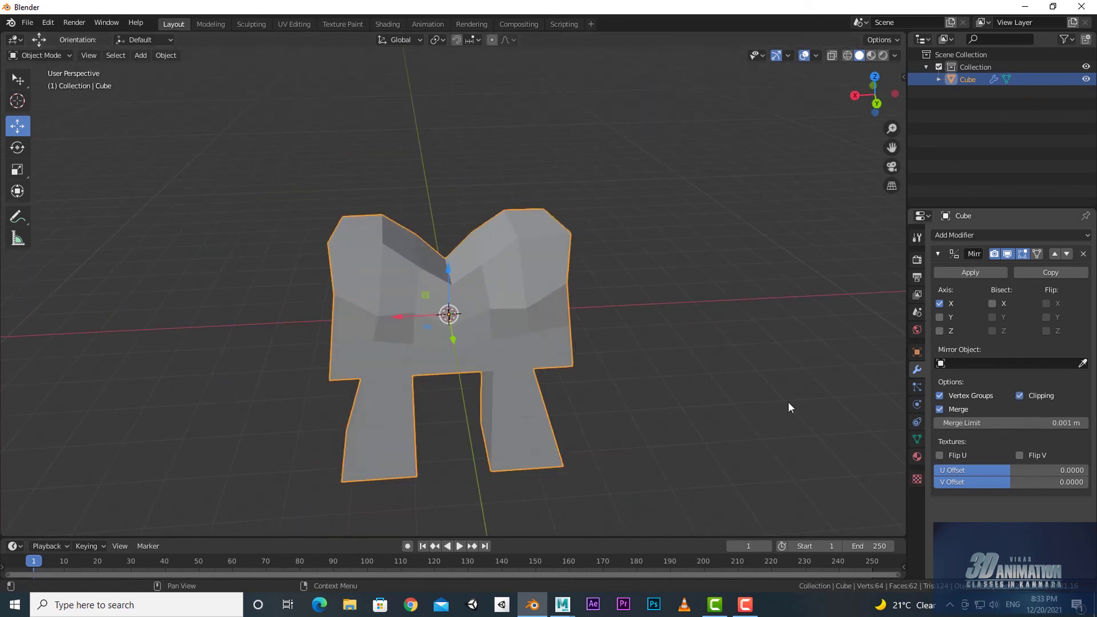
mouse_move(788, 407)
middle_mouse_down()
mouse_move(629, 374)
mouse_move(435, 368)
middle_mouse_up()
key("Tab")
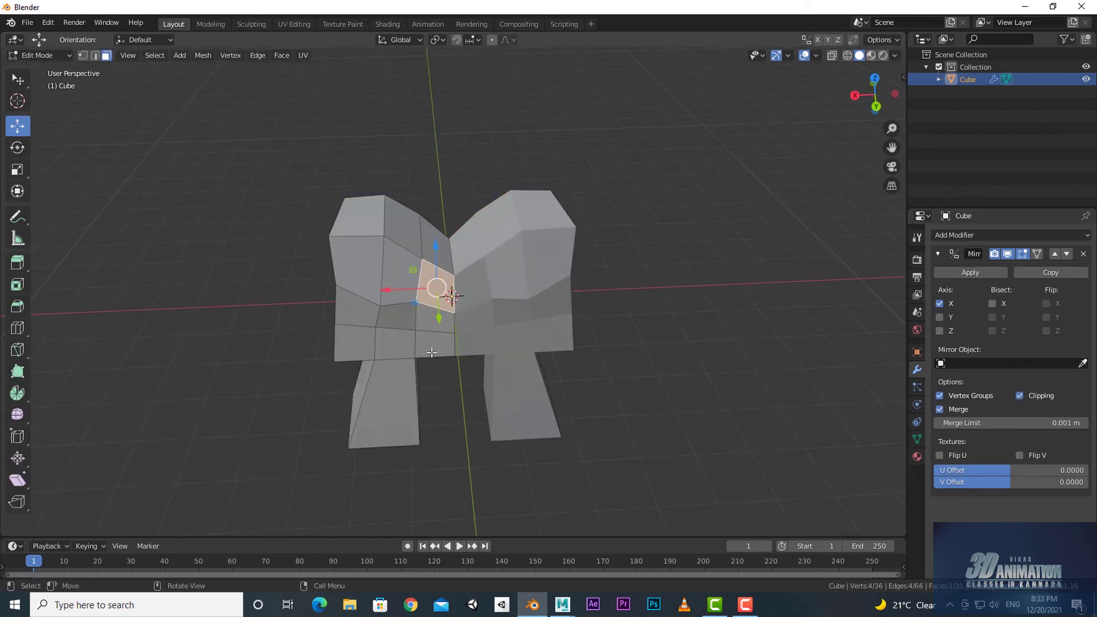
scroll(431, 353, "up", 1)
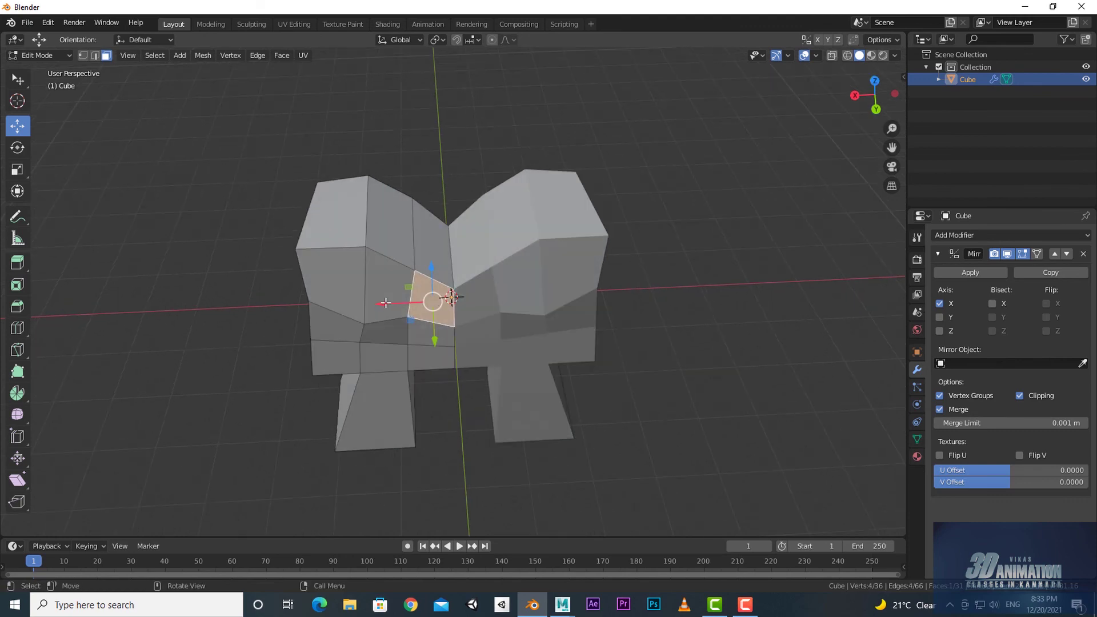
key("g")
left_click(463, 314)
mouse_move(463, 314)
middle_mouse_down()
mouse_move(494, 342)
mouse_move(486, 368)
mouse_move(615, 348)
mouse_move(410, 351)
mouse_move(557, 390)
mouse_move(529, 327)
mouse_move(607, 445)
middle_mouse_up()
key("Tab")
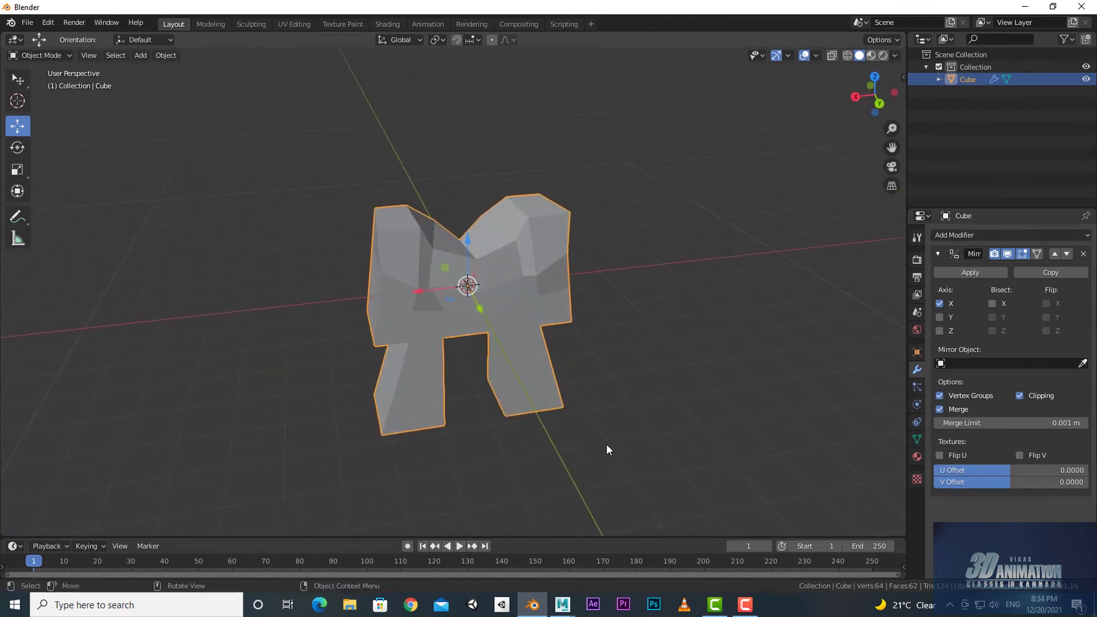